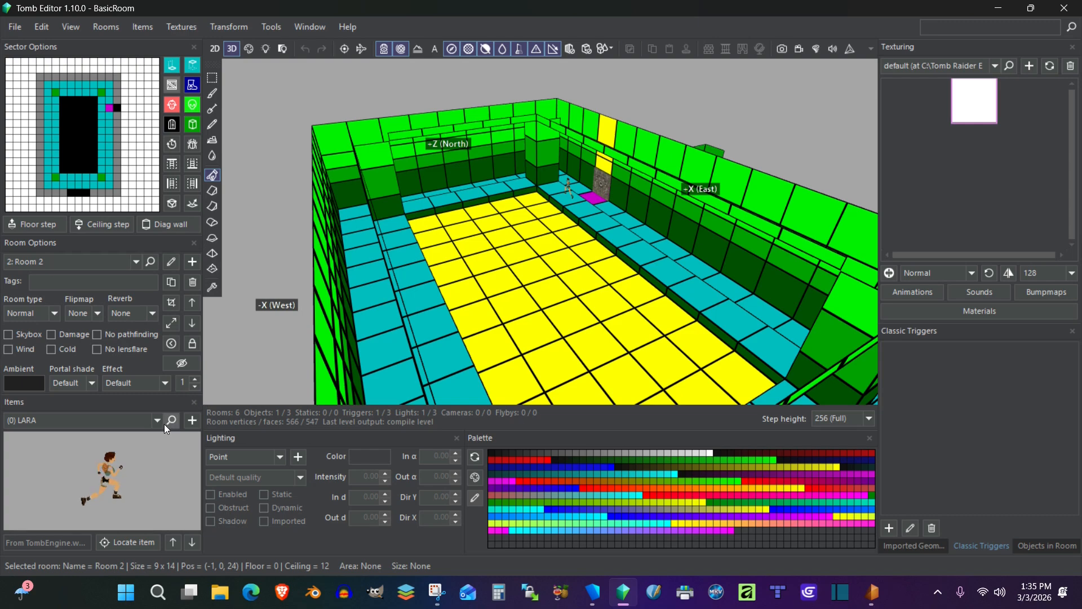
# Search the level's item list for "key" to check for a usable key object.
pyautogui.click(117, 448)
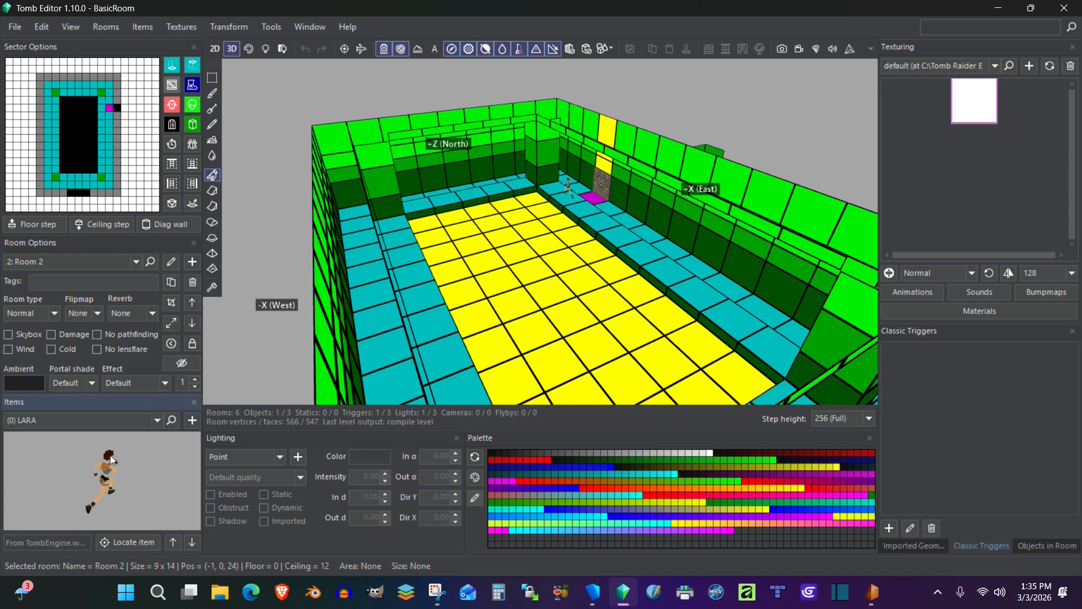
pyautogui.click(169, 421)
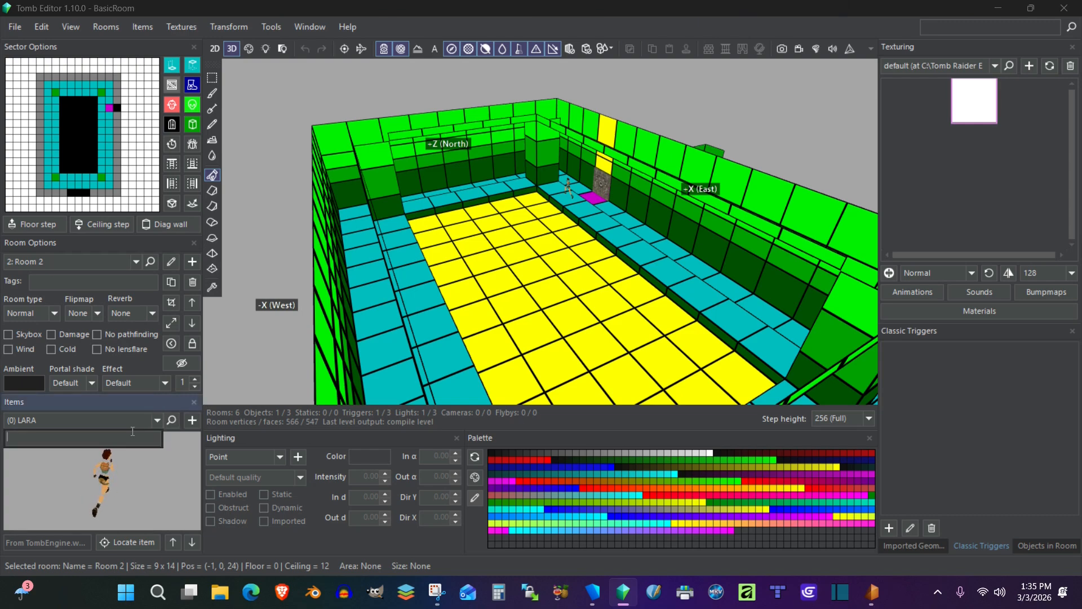
pyautogui.write('key')
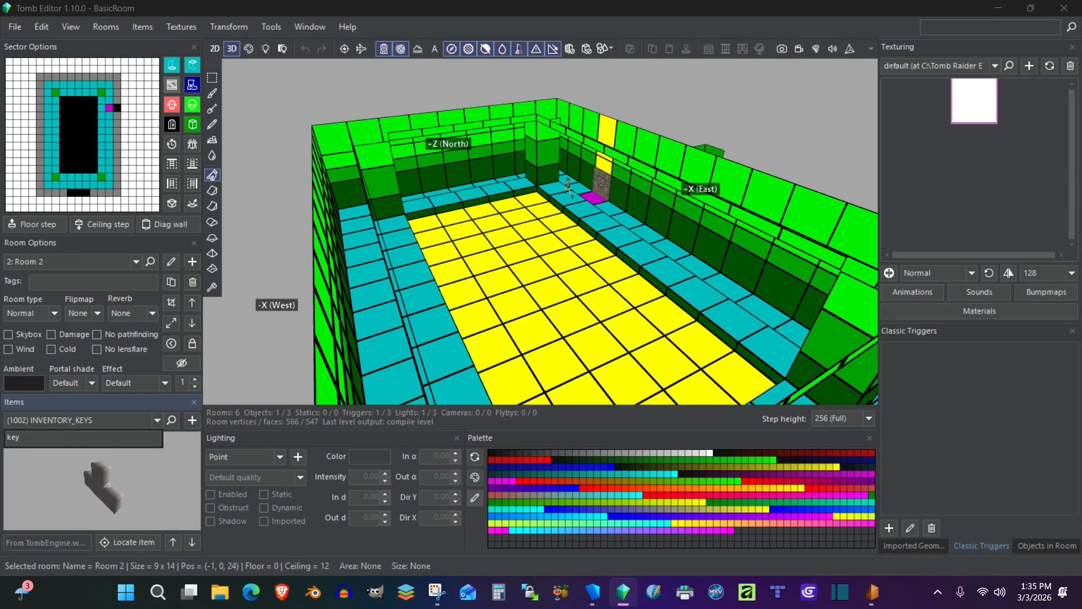
pyautogui.click(161, 487)
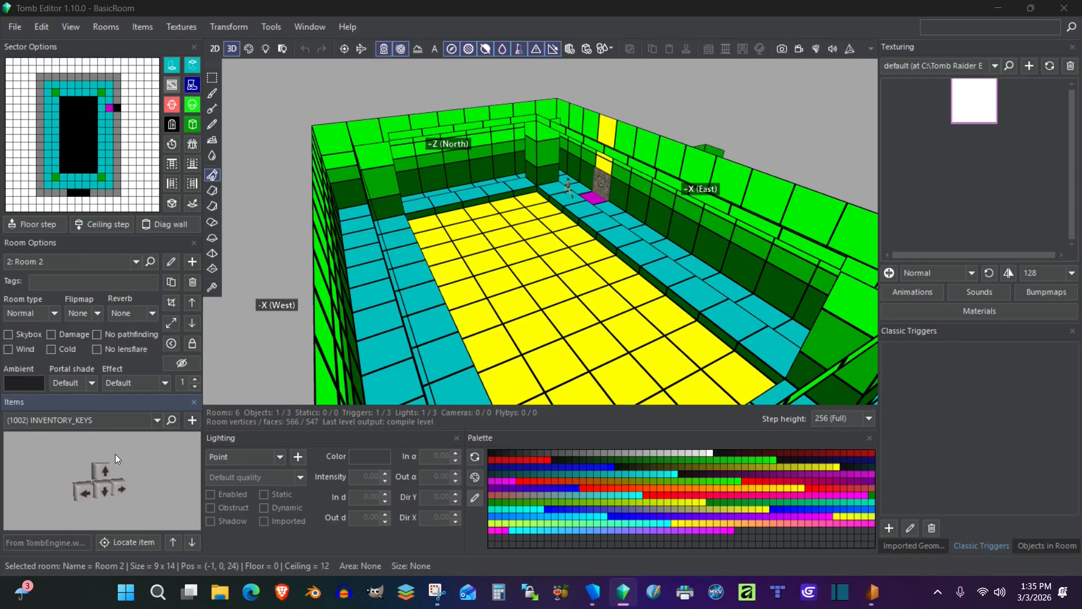
pyautogui.moveTo(115, 454); pyautogui.dragTo(112, 452)
pyautogui.click(172, 420)
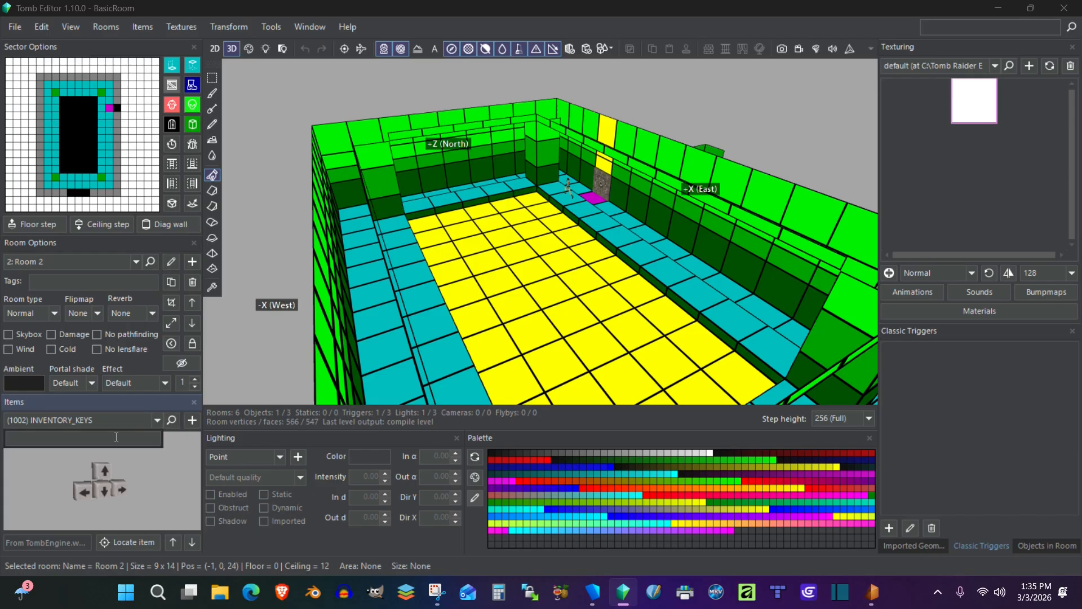
pyautogui.write('key')
pyautogui.press('Return')
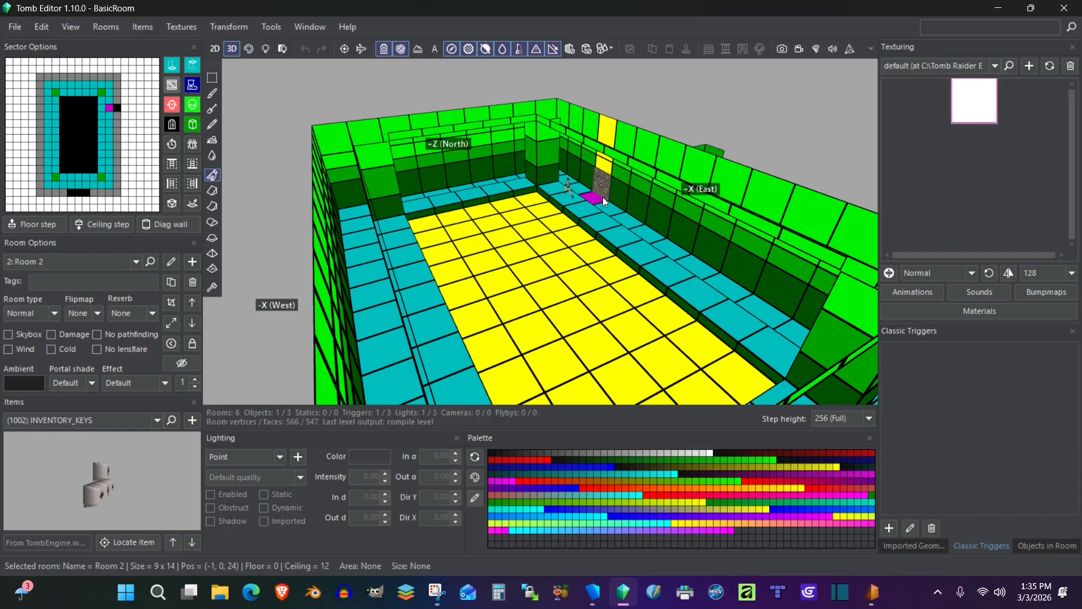
# Switch to WadTool and load BackToBasics2008-Peru.wad as the source wad.
pyautogui.click(876, 595)
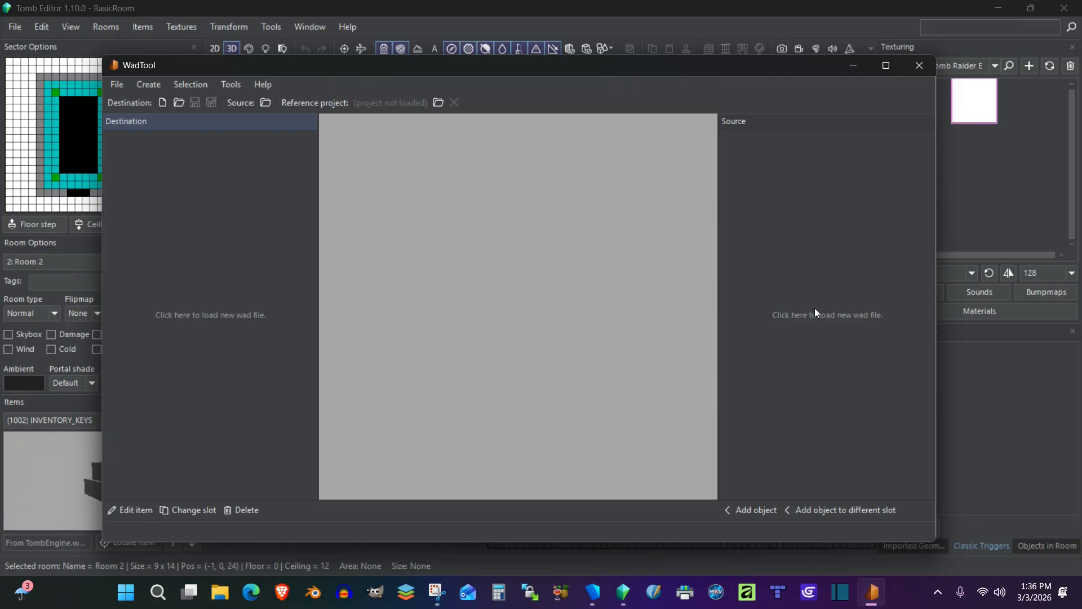
pyautogui.click(806, 320)
pyautogui.click(452, 191)
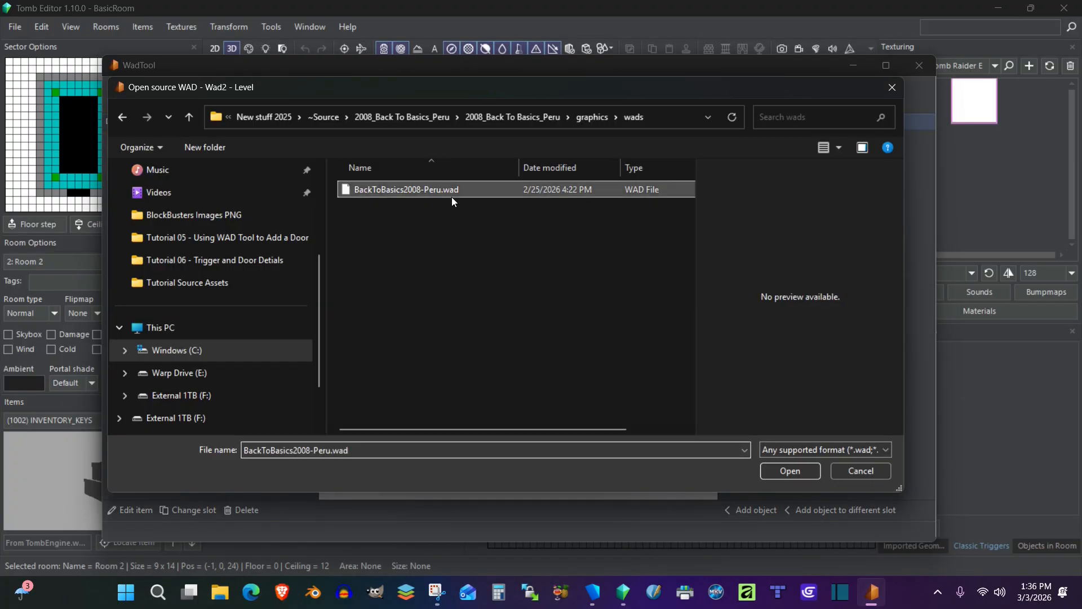
pyautogui.click(786, 466)
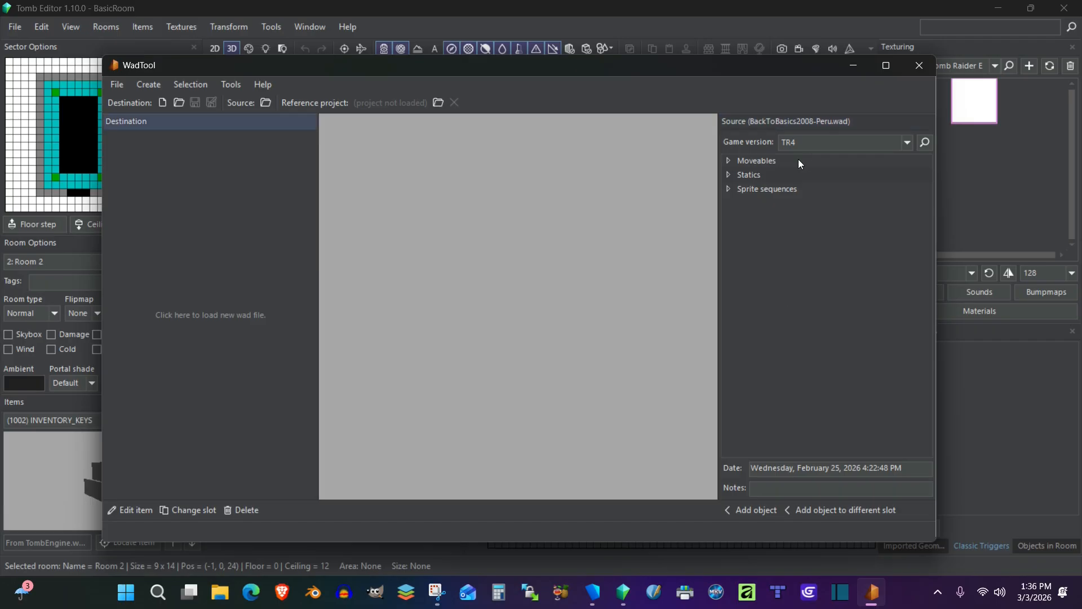
# Load TutorialAssets.wad2 as the destination wad and expand its moveables.
pyautogui.click(221, 314)
pyautogui.click(777, 469)
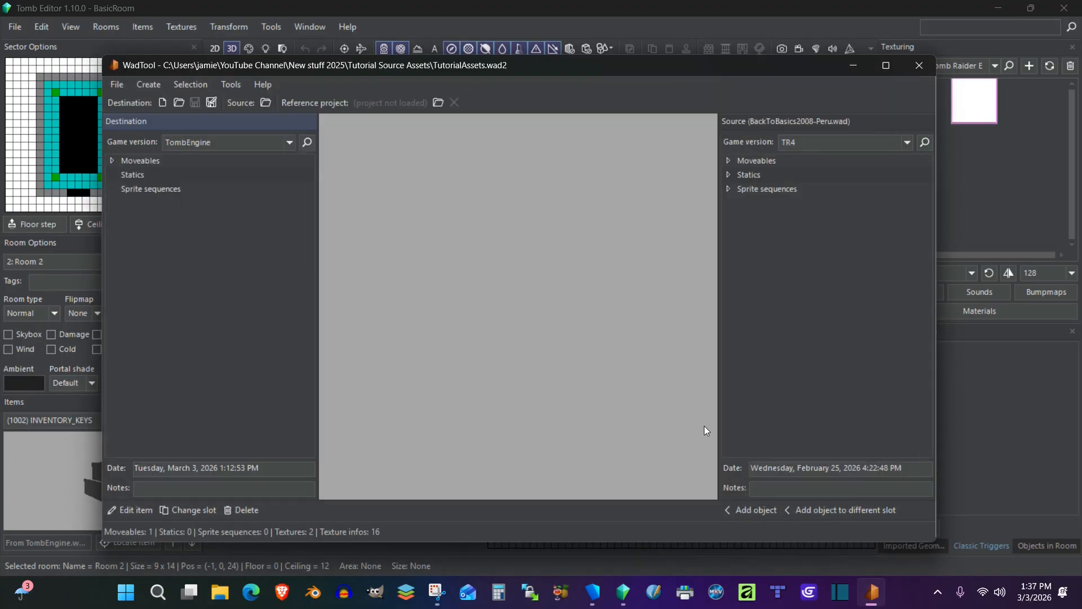
pyautogui.click(113, 159)
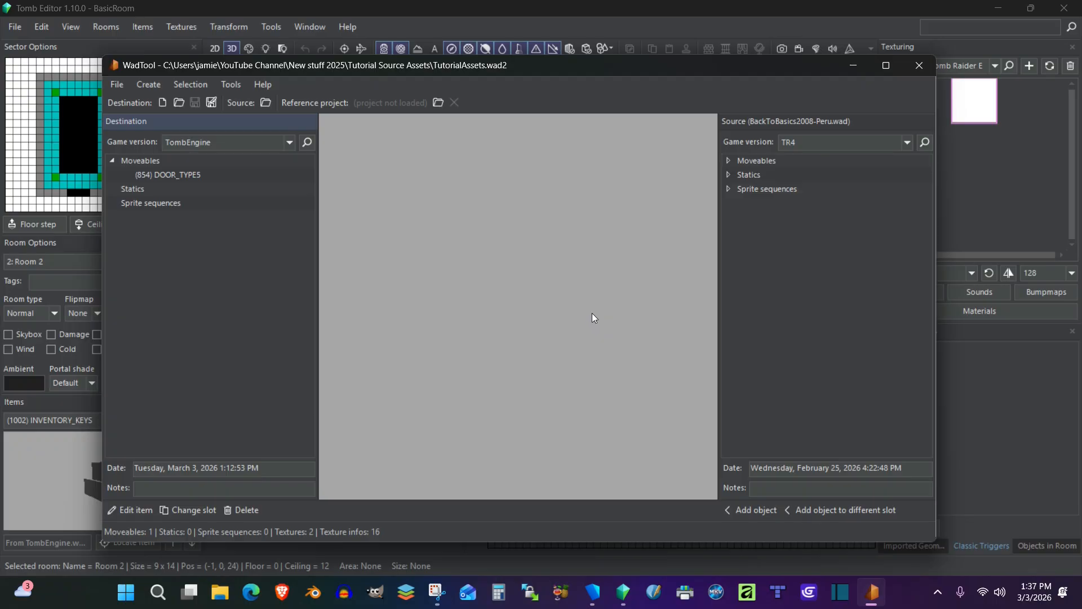
# Search the source wad for "key", inspect the KEY_ITEM1 model and copy it into the destination wad.
pyautogui.click(917, 143)
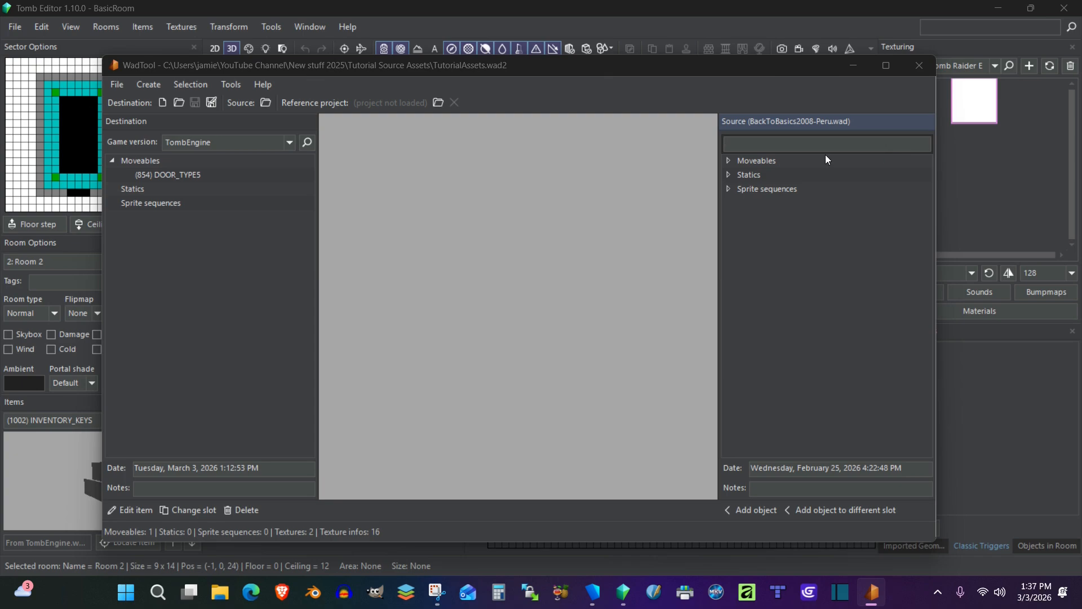
pyautogui.write('key')
pyautogui.press('Return')
pyautogui.scroll(-5, 541, 247)
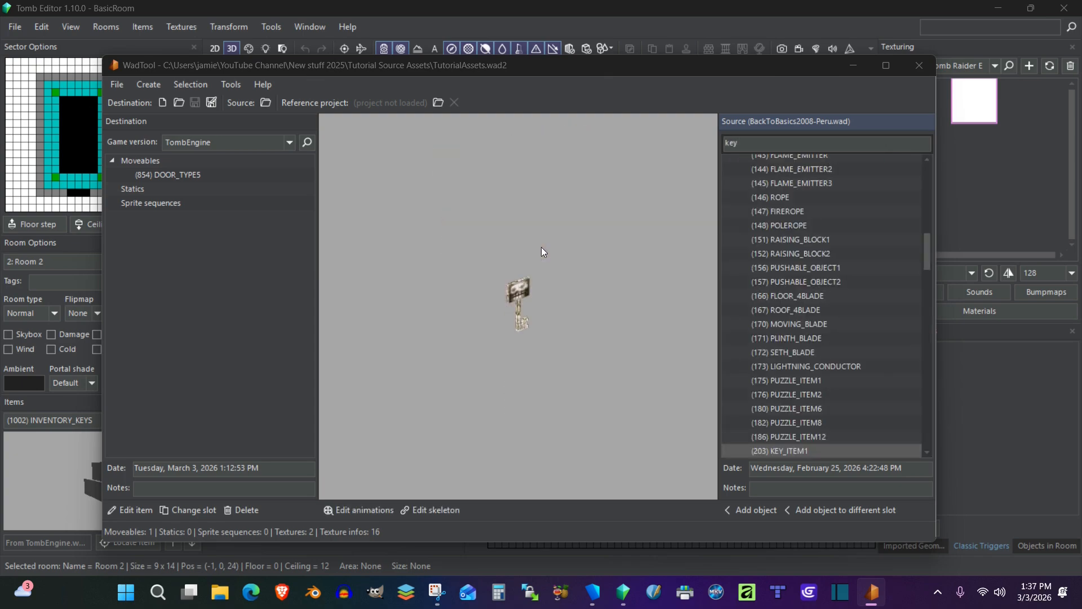
pyautogui.scroll(8, 541, 246)
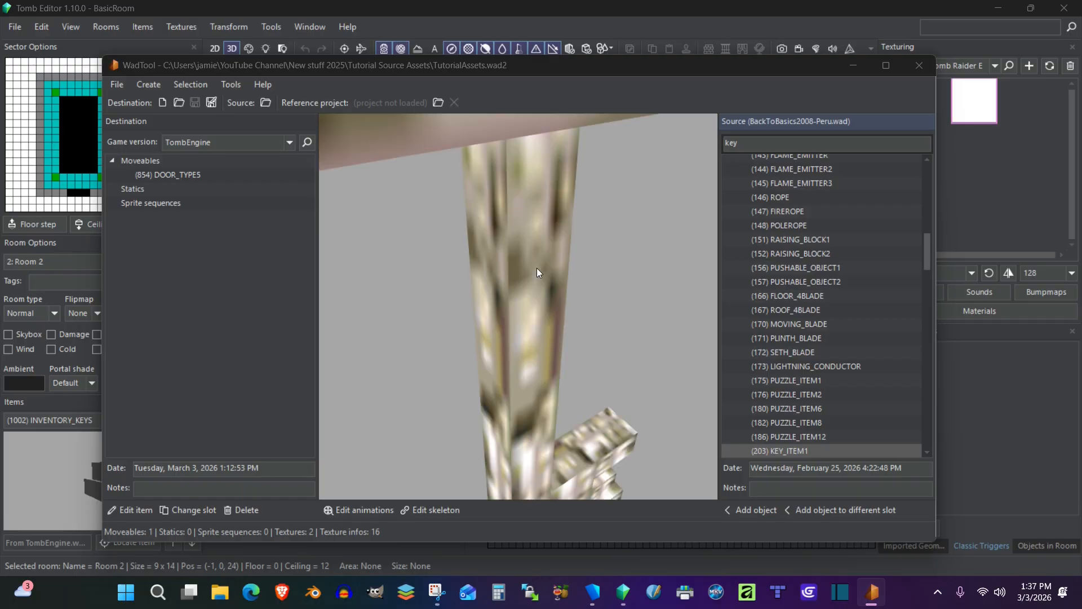
pyautogui.scroll(-5, 536, 272)
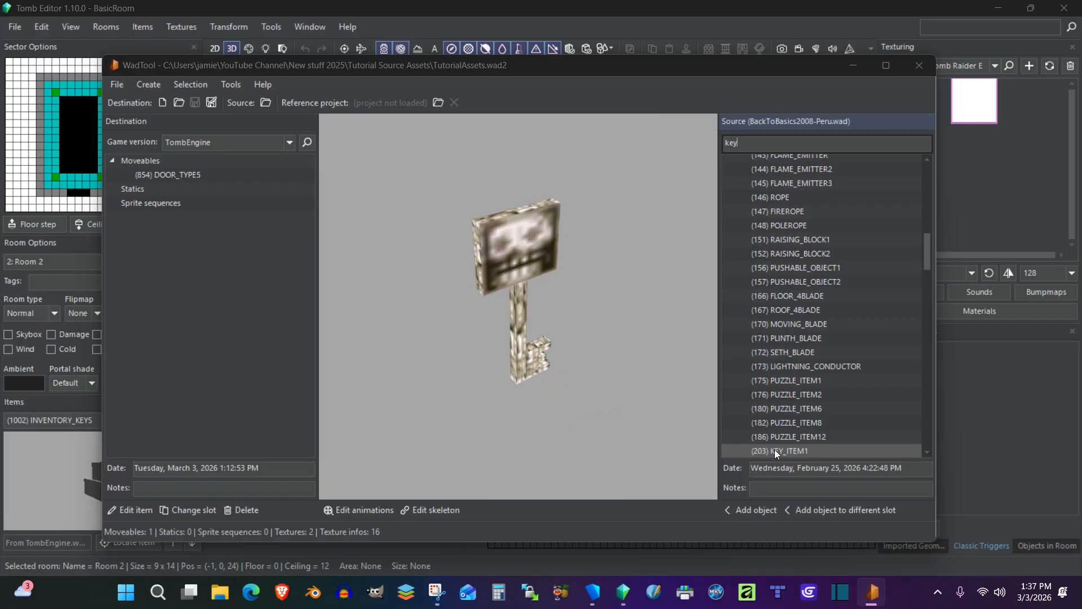
pyautogui.click(789, 447)
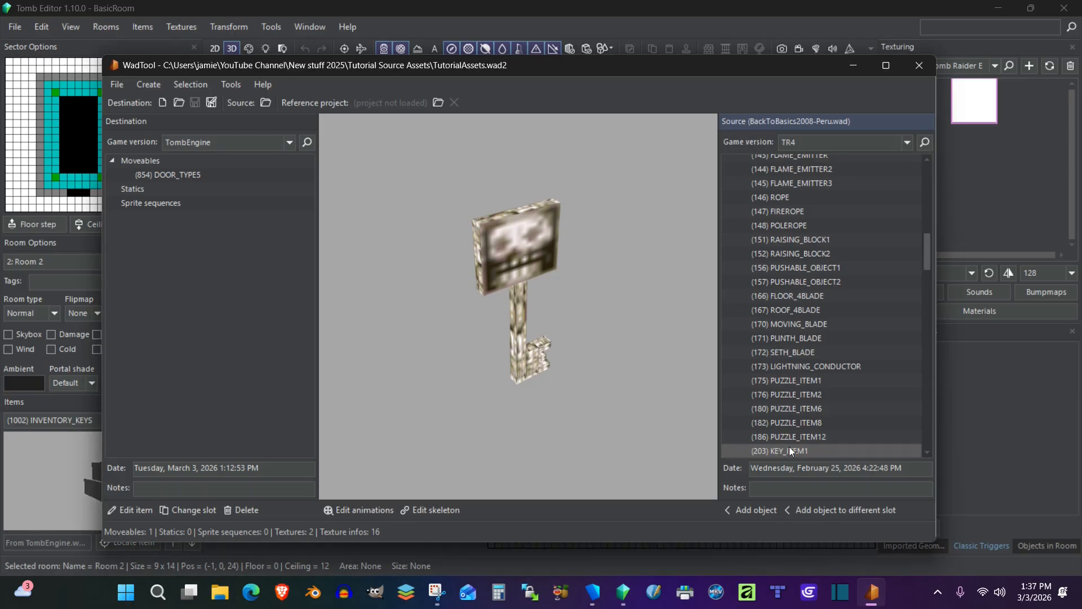
pyautogui.click(789, 448)
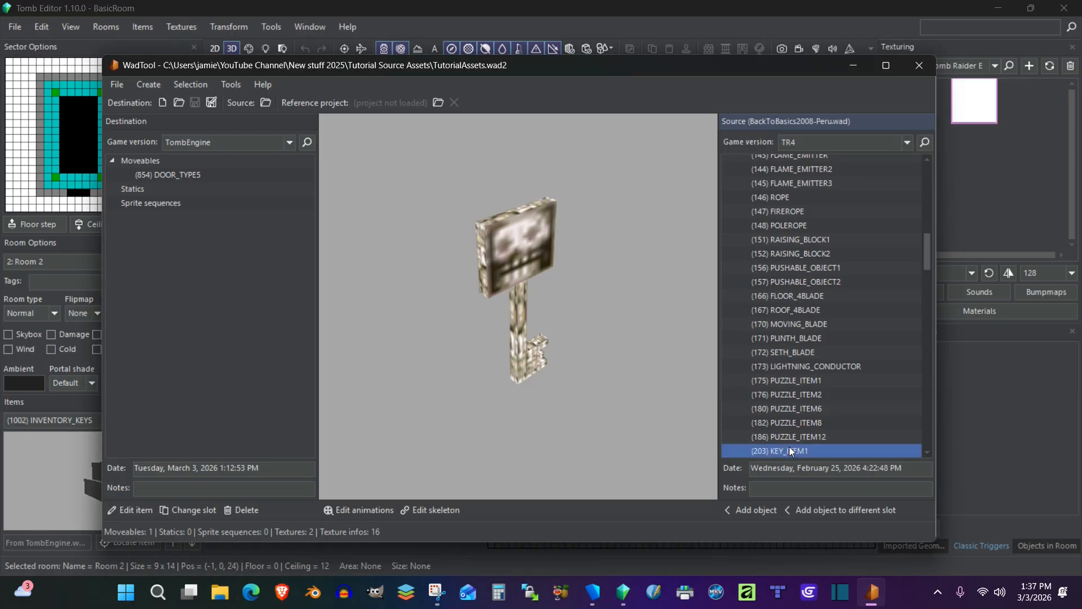
pyautogui.click(766, 508)
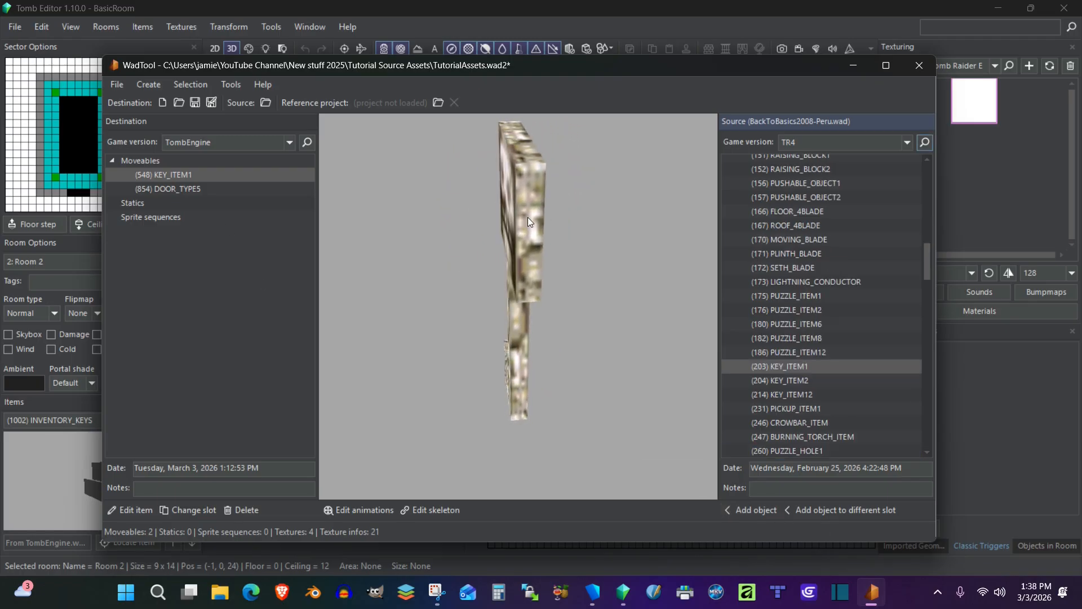
# Search the source wad's "key" matches through to KEY_HOLE1 and copy that object into the destination wad.
pyautogui.click(924, 142)
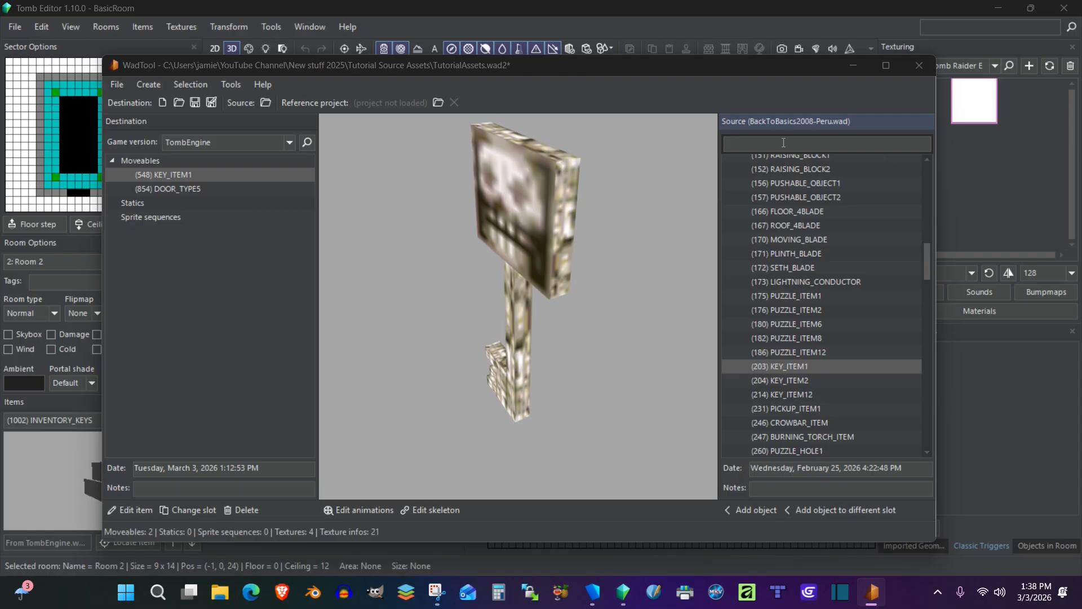
pyautogui.write('key')
pyautogui.press('Return')
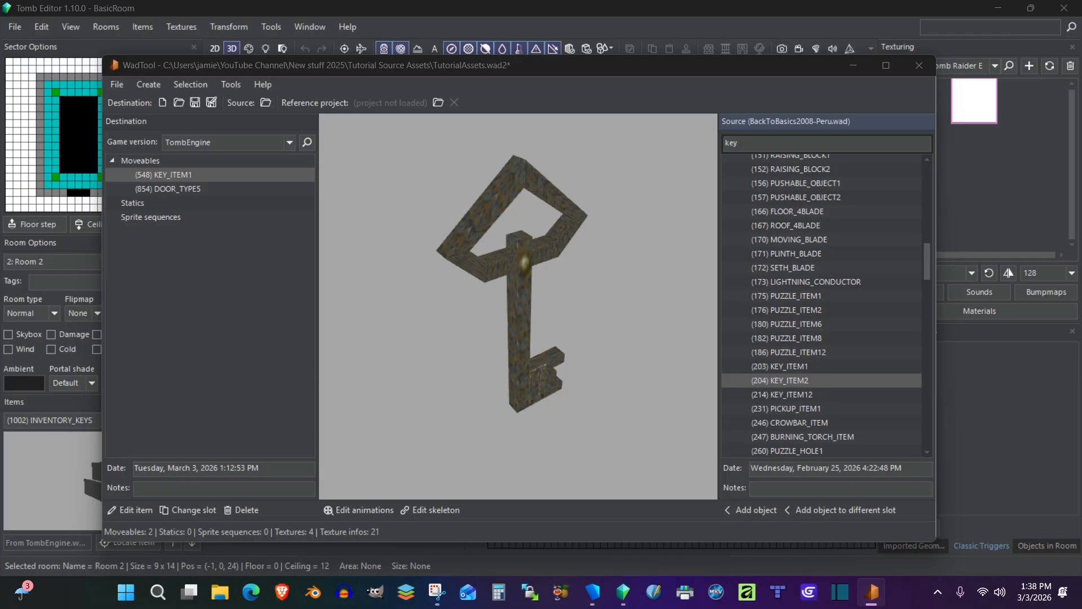
pyautogui.press('Return')
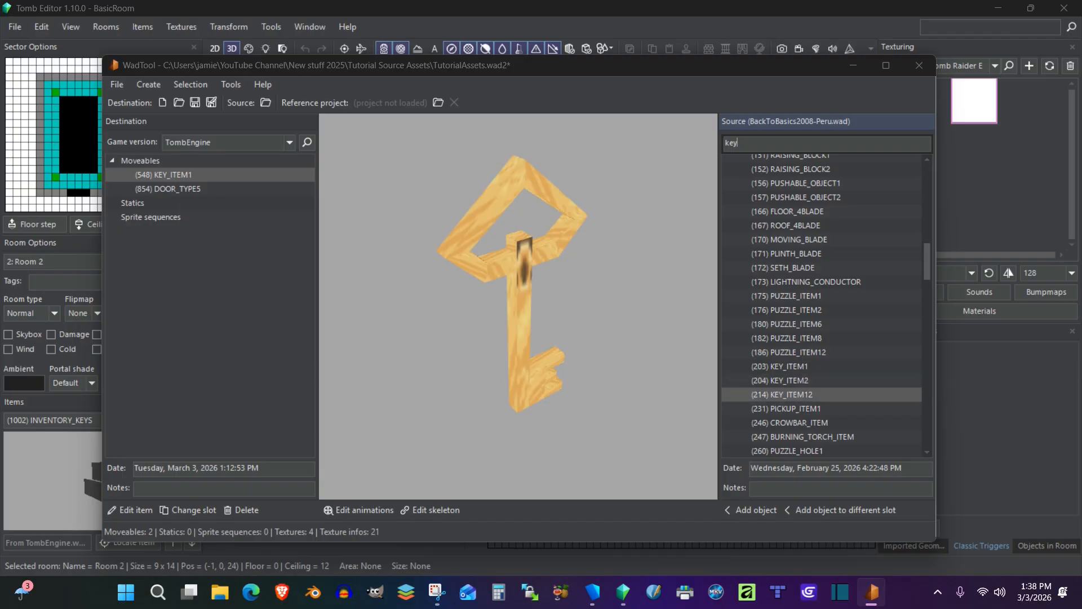
pyautogui.press('Return')
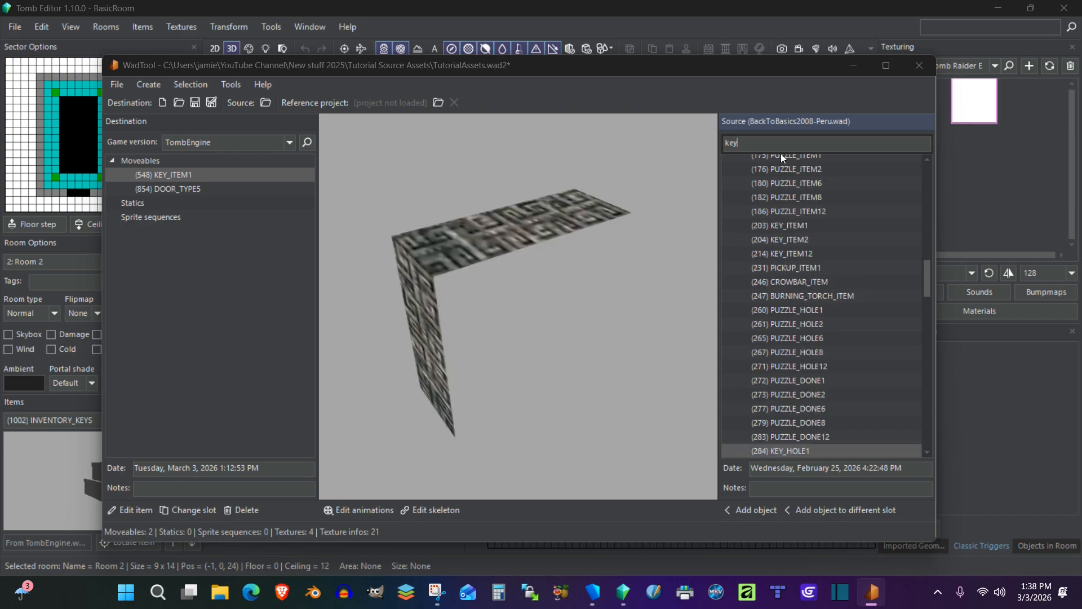
pyautogui.moveTo(566, 249); pyautogui.dragTo(484, 302)
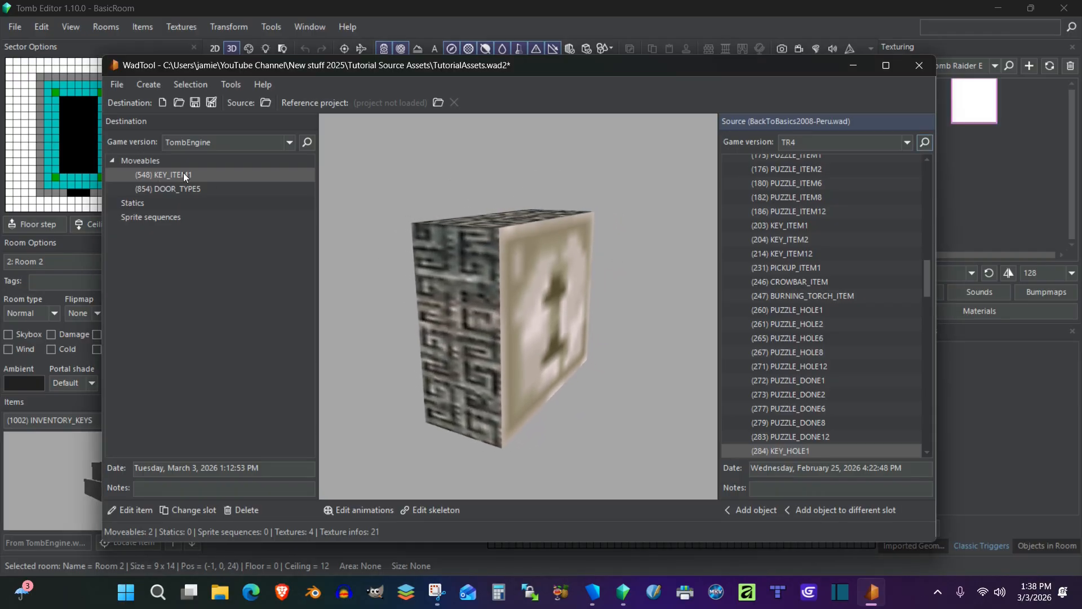
pyautogui.click(763, 450)
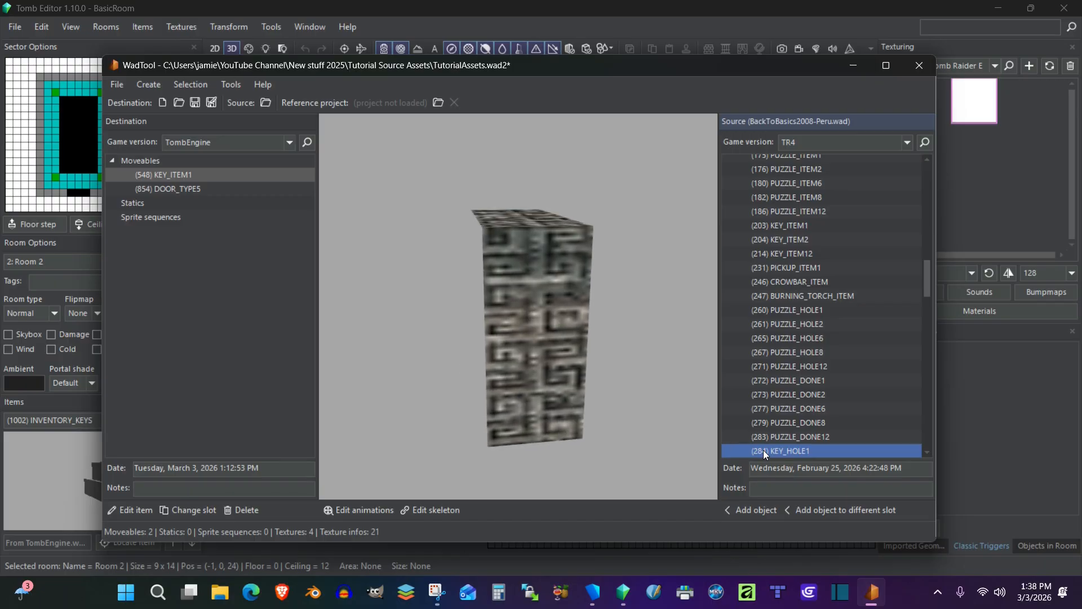
pyautogui.click(766, 507)
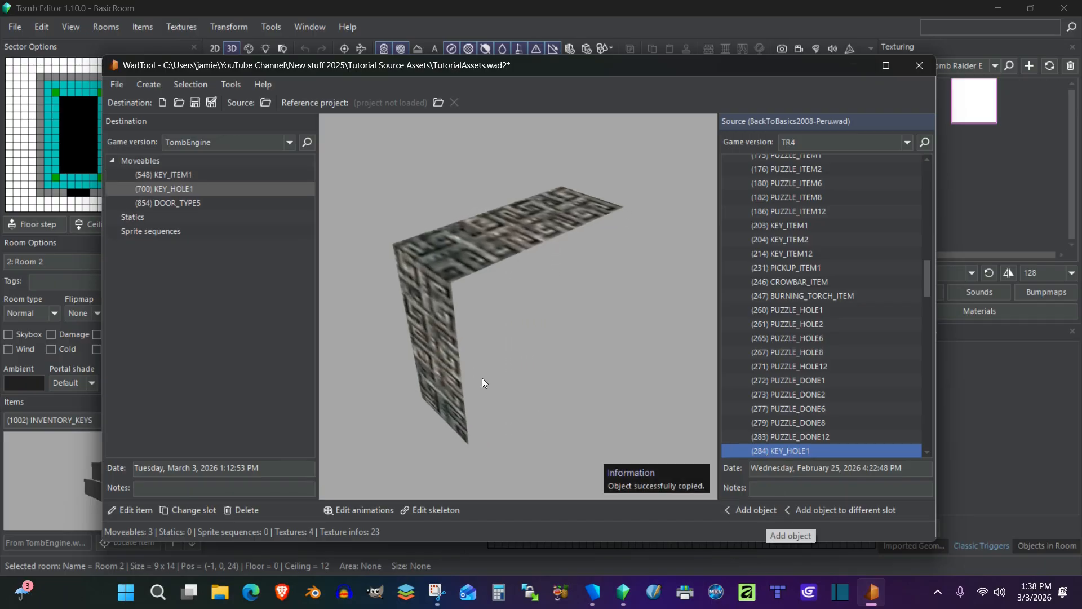
# Save the destination wad TutorialAssets.wad2 and switch back to Tomb Editor.
pyautogui.click(197, 334)
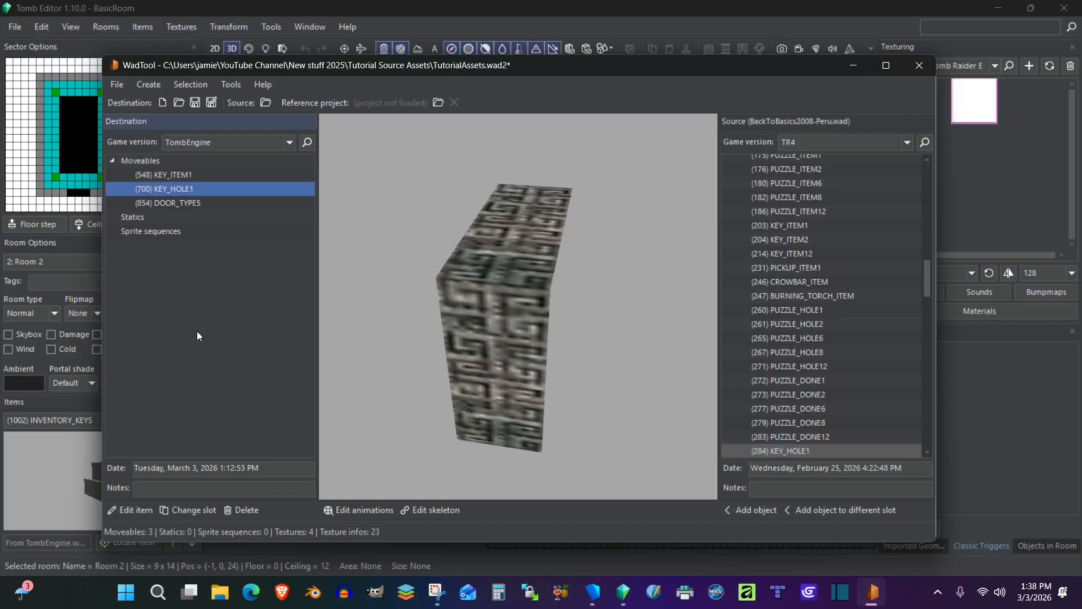
pyautogui.click(197, 103)
pyautogui.click(68, 402)
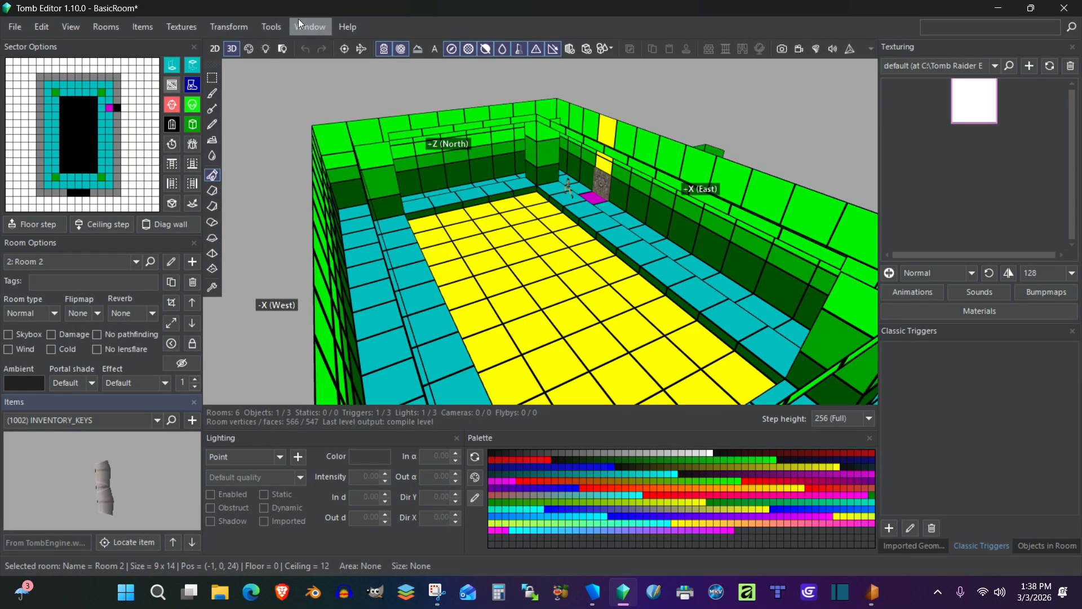
# Remove the TutorialAssets.wad2 entry from the object files in the level settings.
pyautogui.click(278, 25)
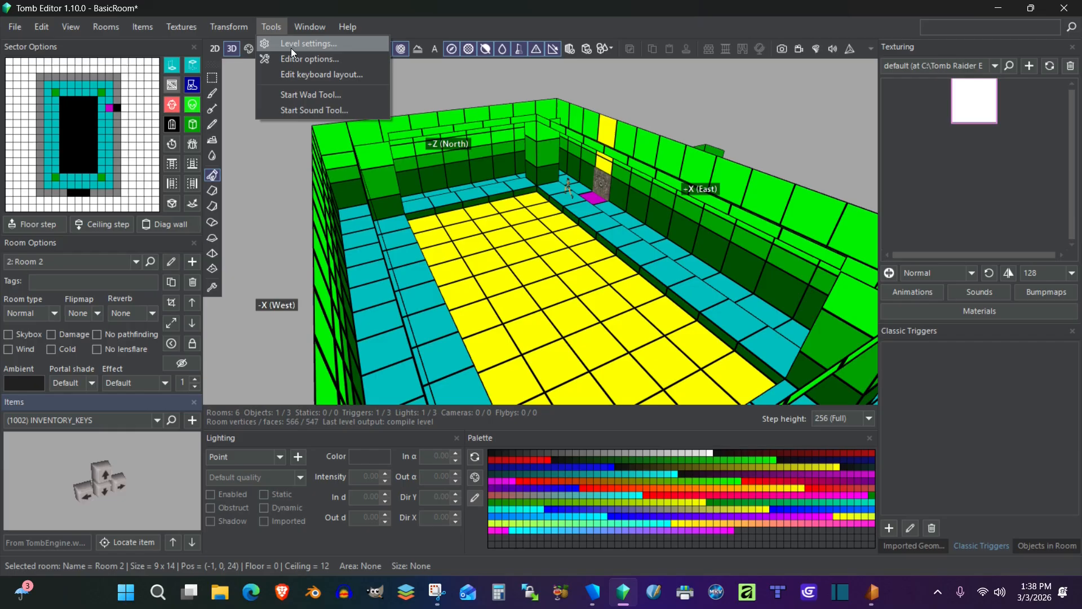
pyautogui.click(290, 44)
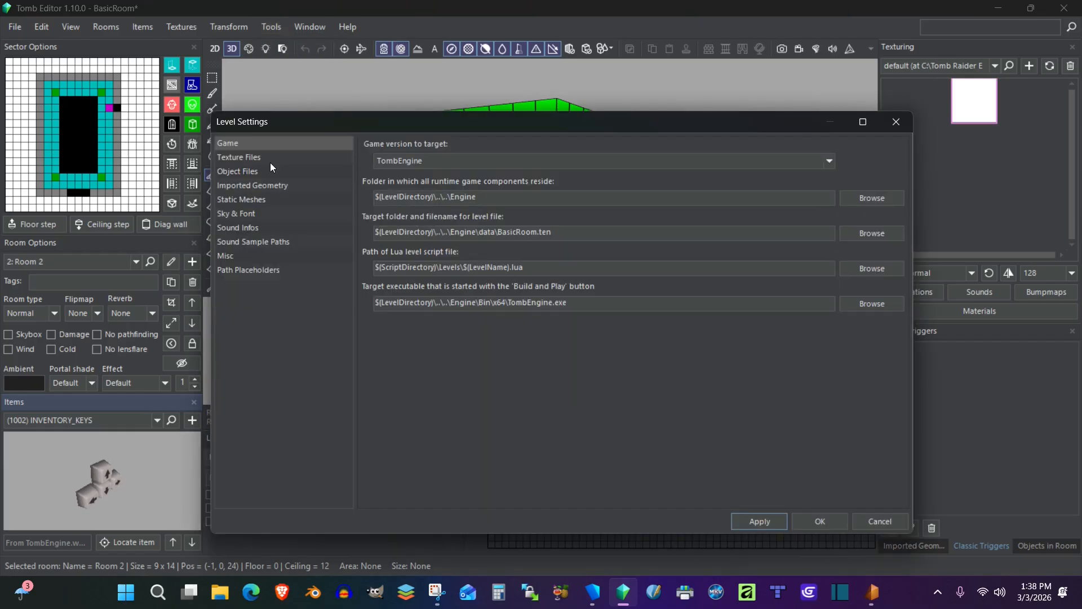
pyautogui.click(267, 170)
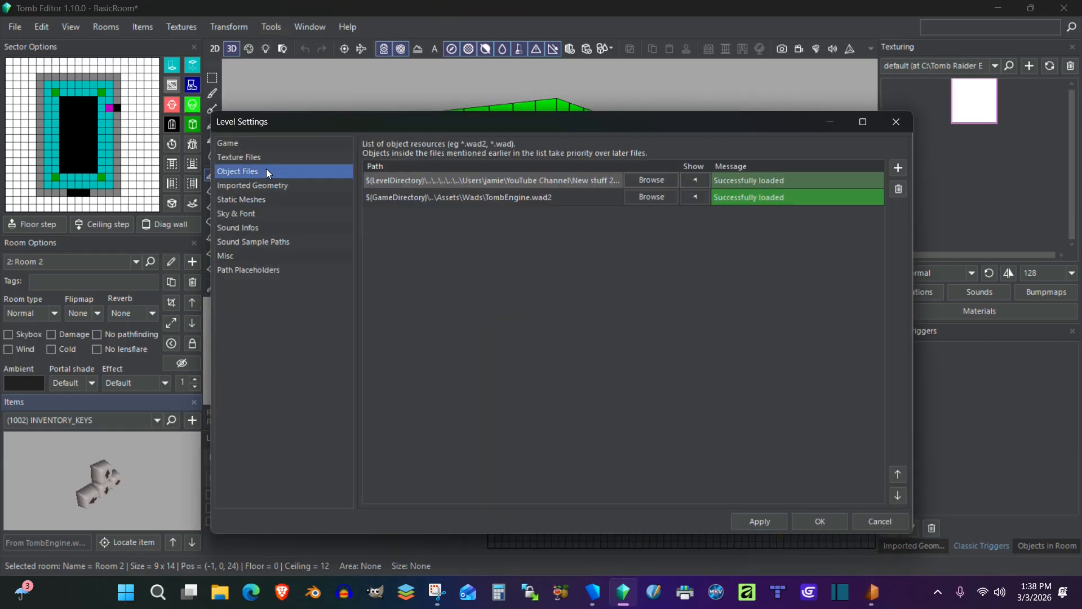
pyautogui.doubleClick(613, 180)
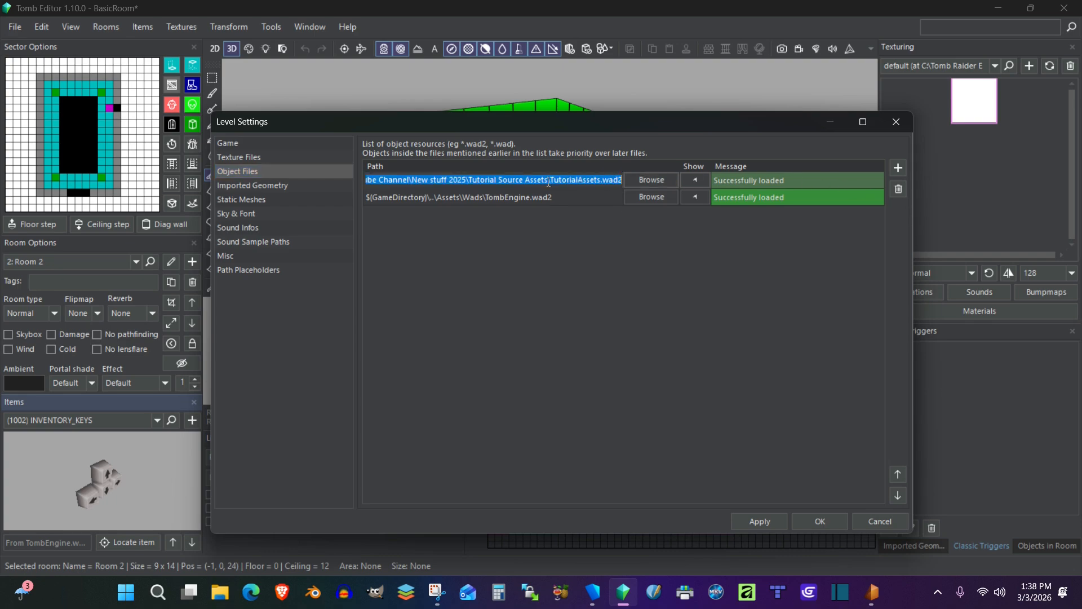
pyautogui.click(894, 189)
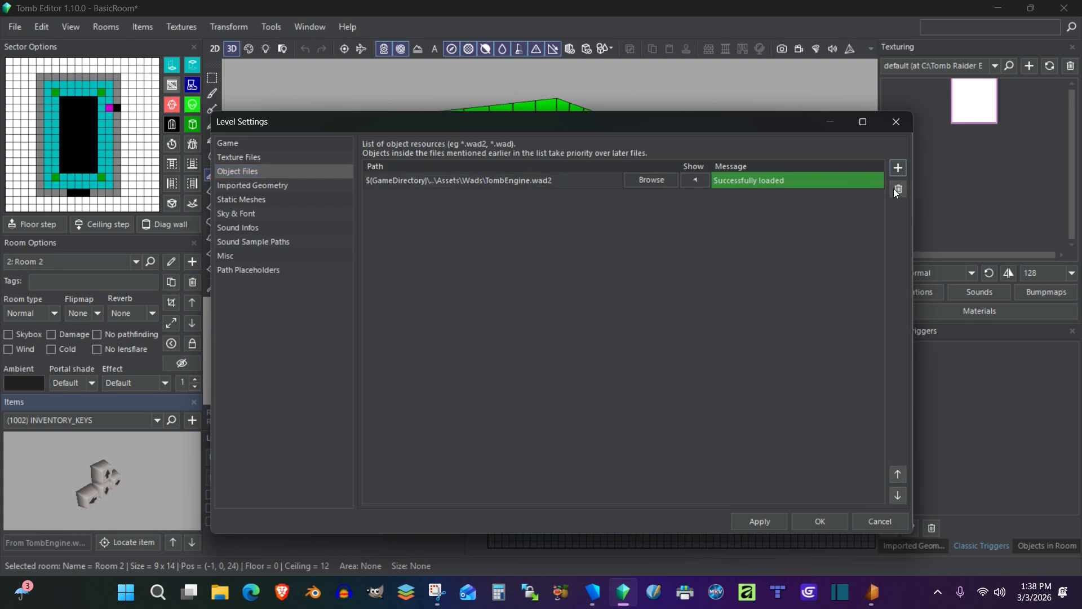
# Add the updated TutorialAssets.wad2 from the Tutorial Source Assets folder to the level's object files.
pyautogui.click(897, 167)
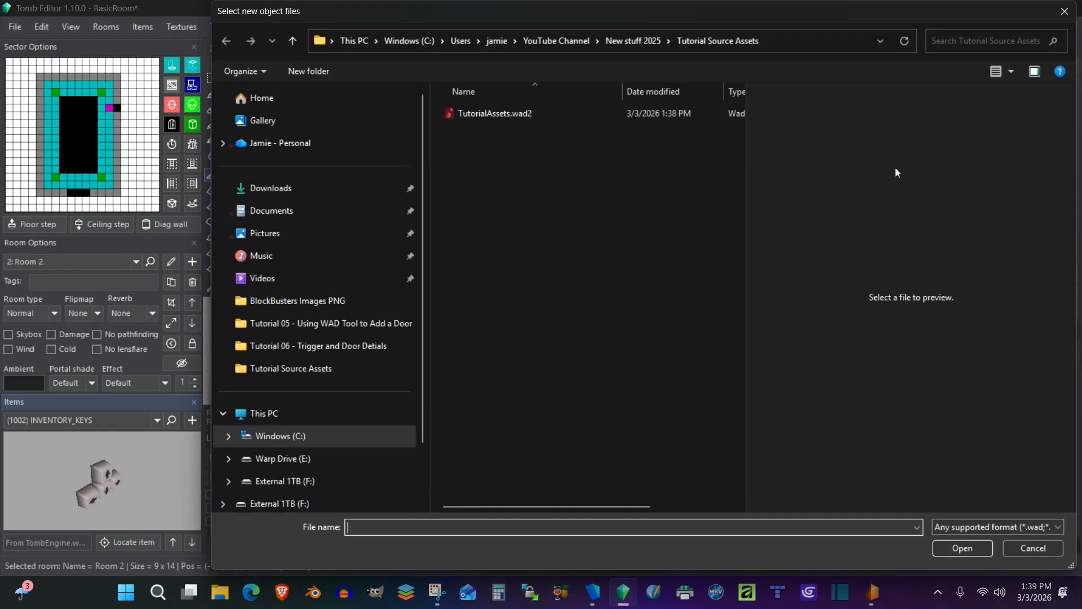
pyautogui.click(558, 113)
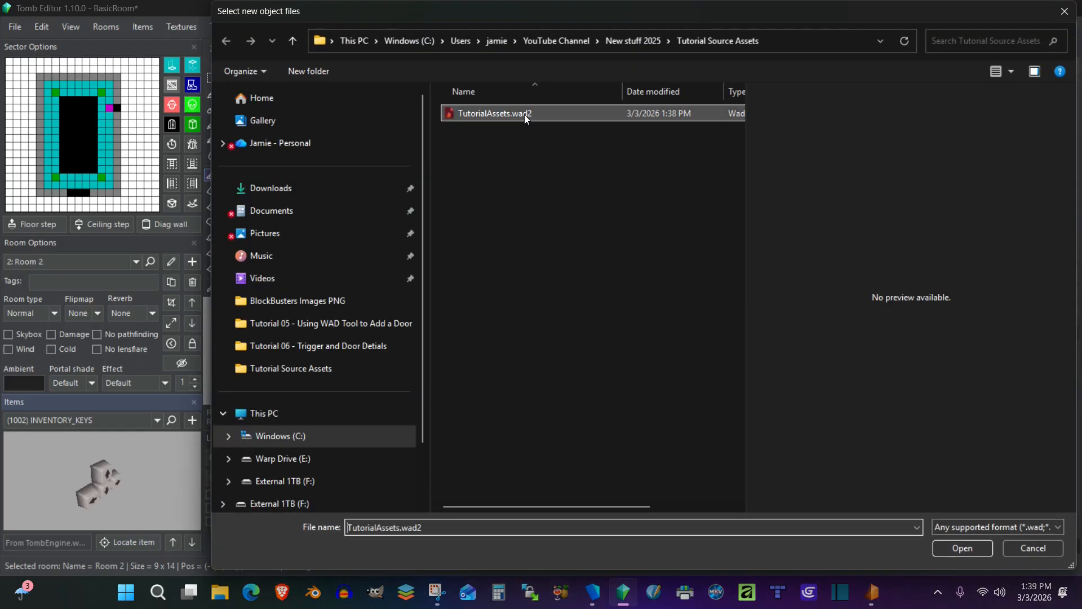
pyautogui.click(935, 544)
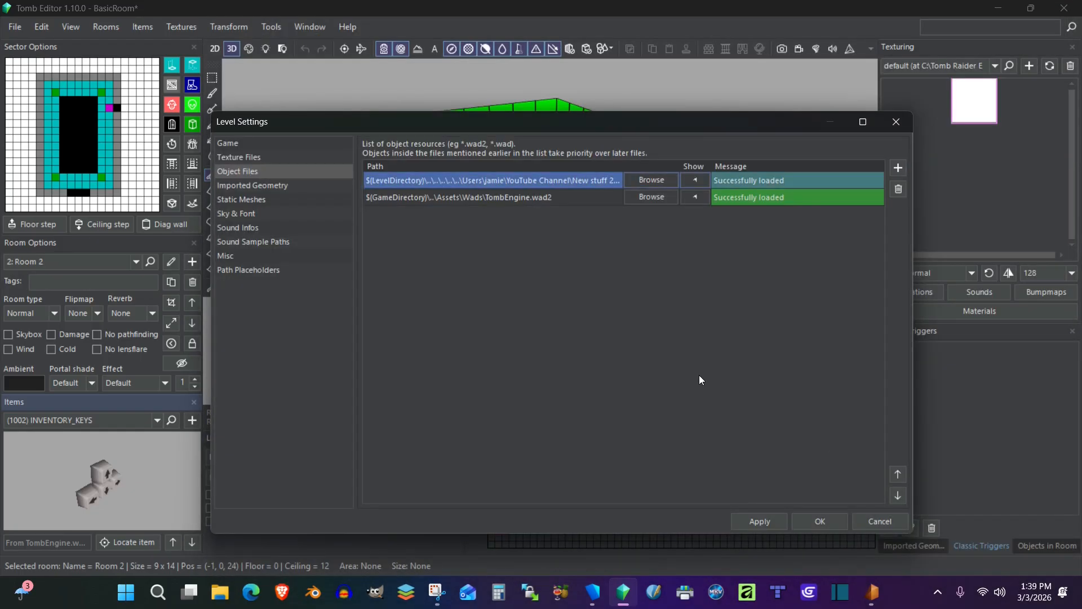
# Autodetect the sound infos to include in the level, then apply and close the level settings.
pyautogui.click(251, 226)
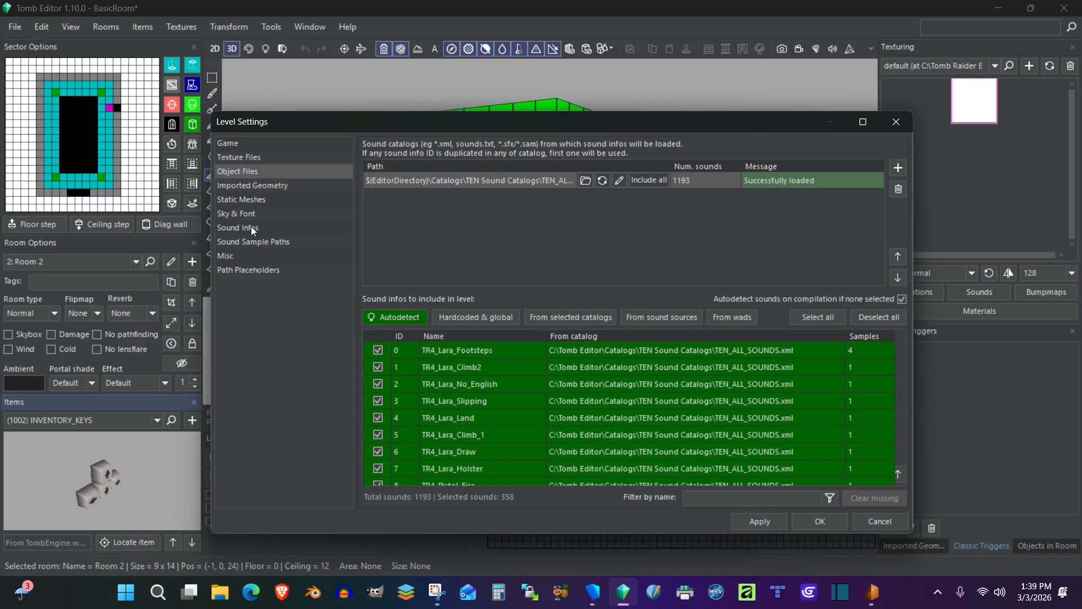
pyautogui.click(403, 317)
pyautogui.click(507, 329)
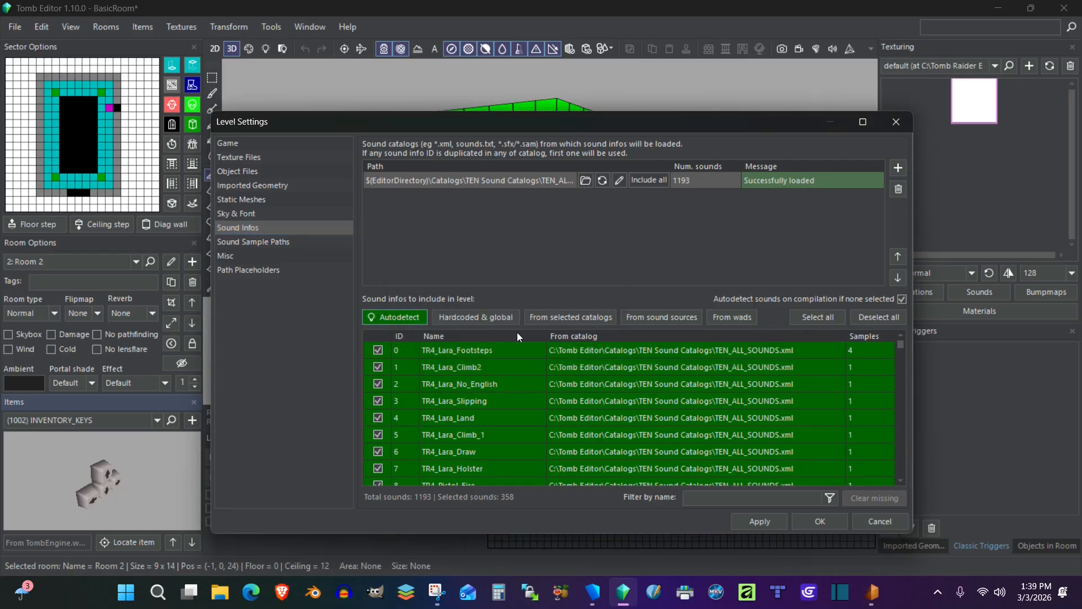
pyautogui.click(741, 518)
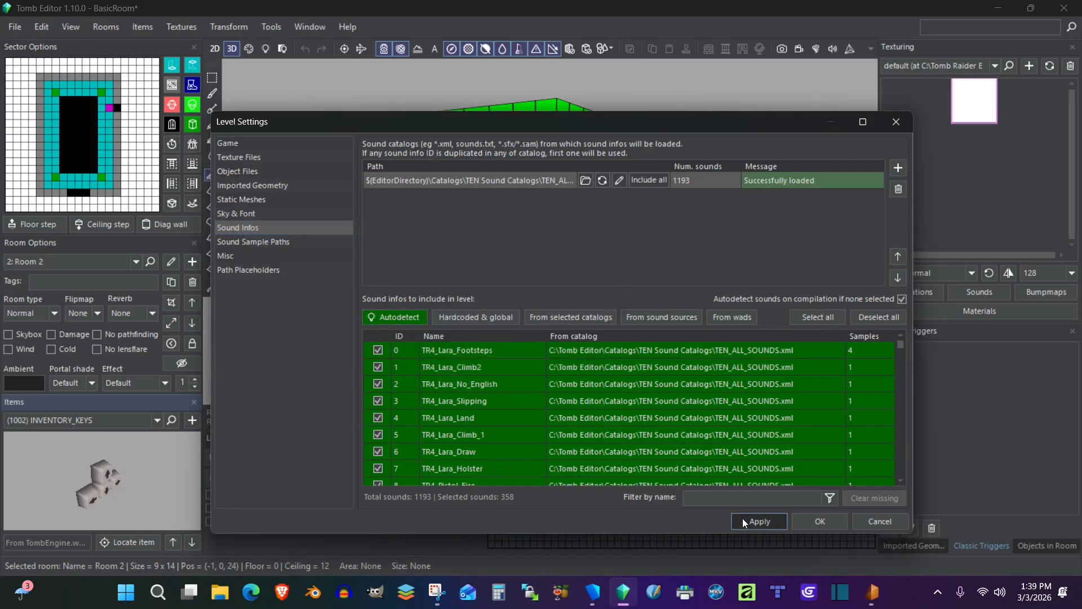
pyautogui.click(816, 517)
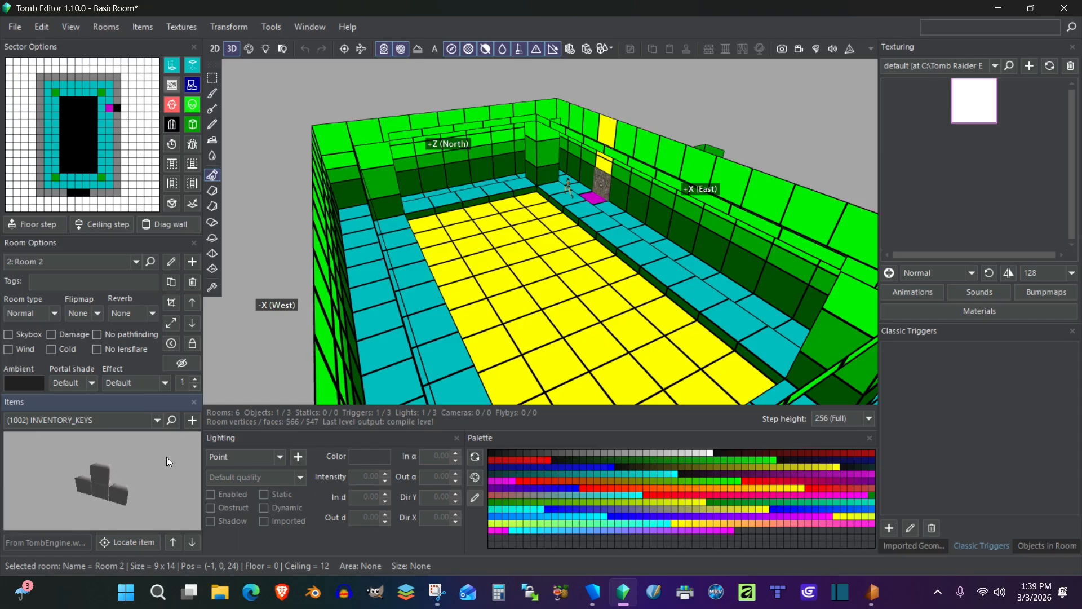
# Search the item list for "key" to bring up KEY_ITEM1.
pyautogui.click(172, 420)
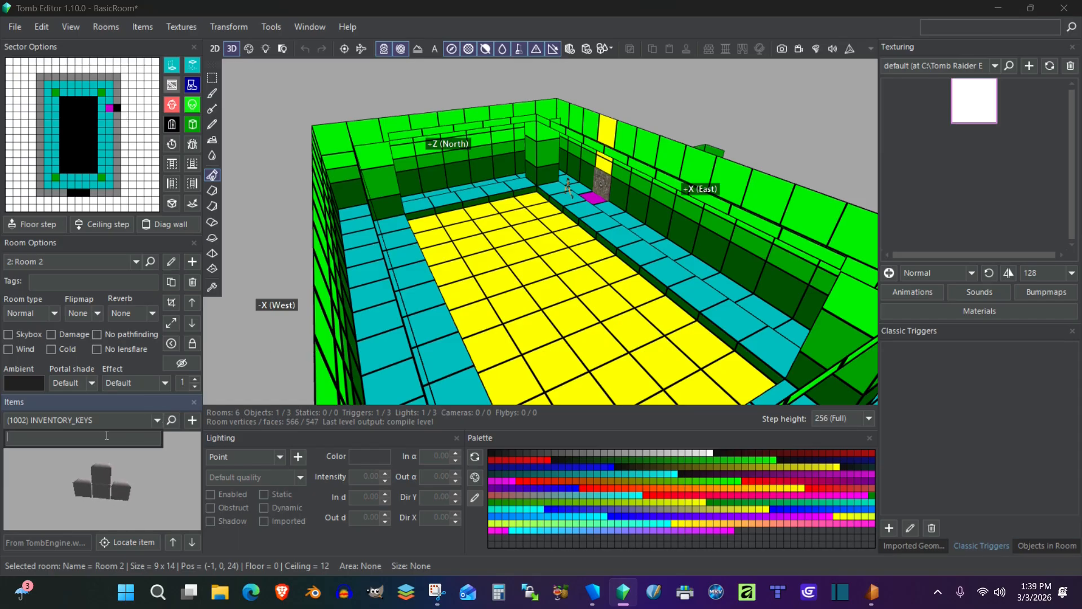
pyautogui.write('key')
pyautogui.press('Return')
pyautogui.click(174, 475)
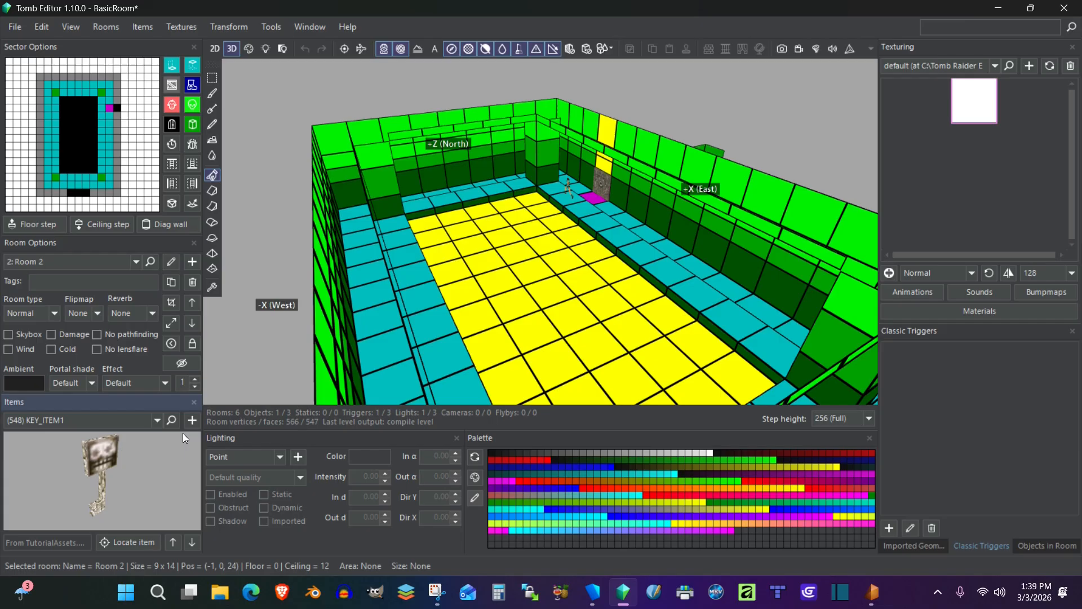
# Place a KEY_HOLE1 item in Room 2 on the floor sector beside the door along the east wall.
pyautogui.click(157, 420)
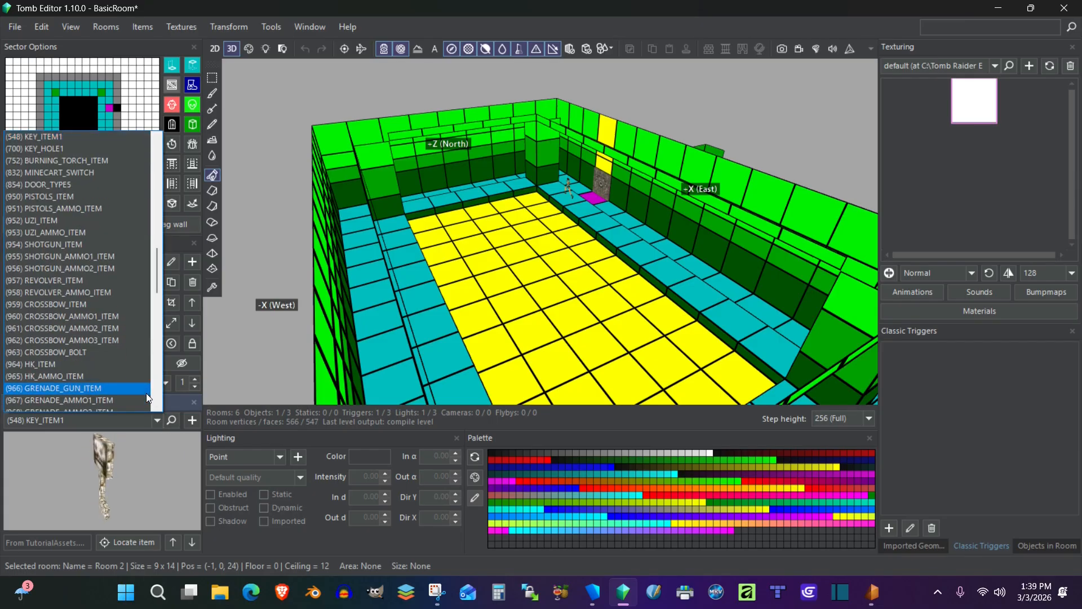
pyautogui.scroll(1, 111, 163)
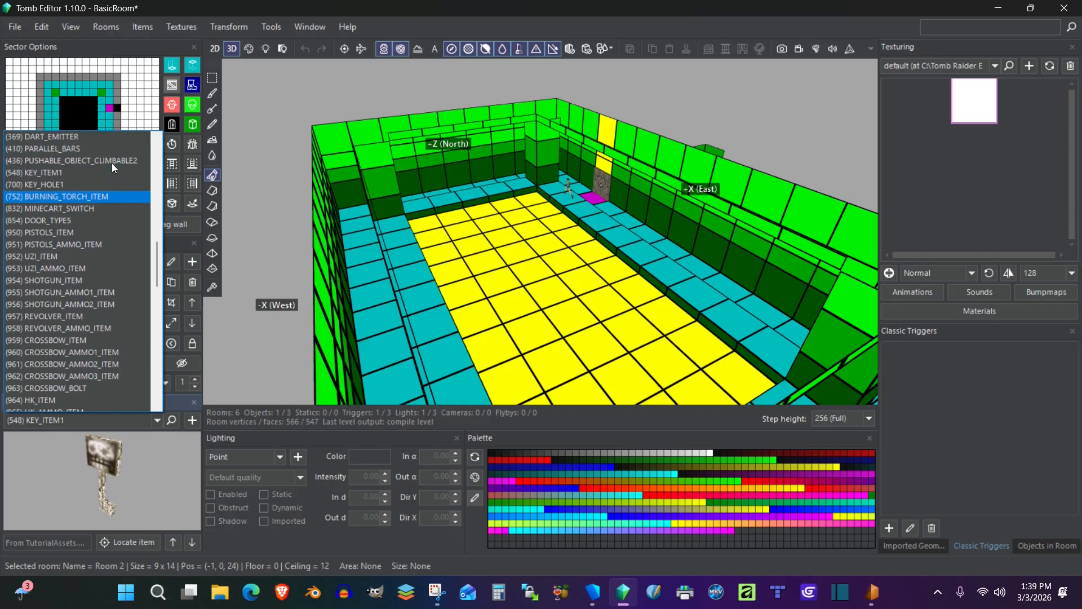
pyautogui.click(73, 185)
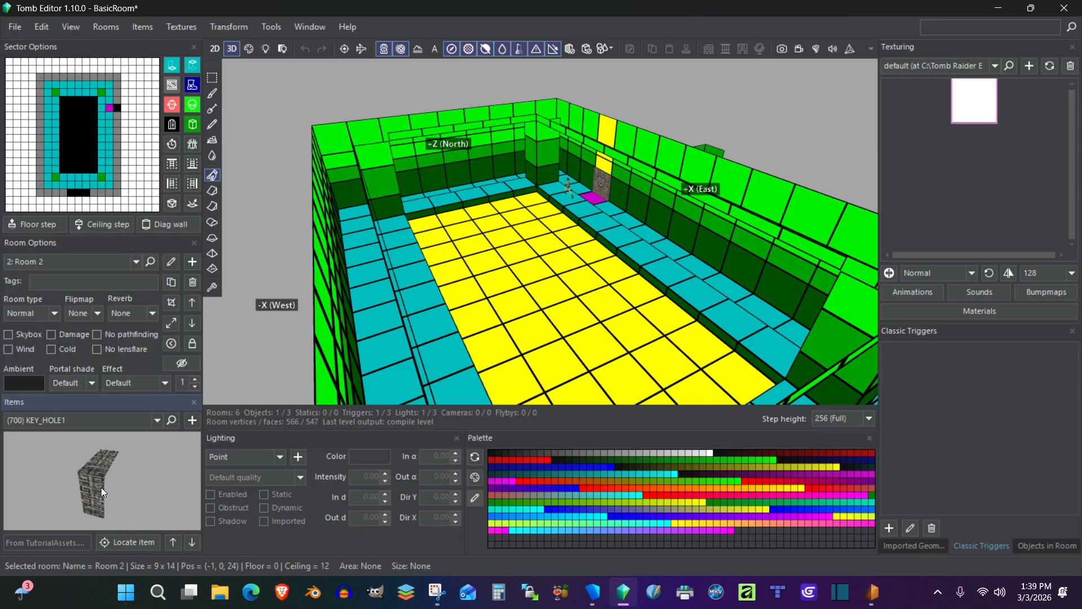
pyautogui.click(195, 418)
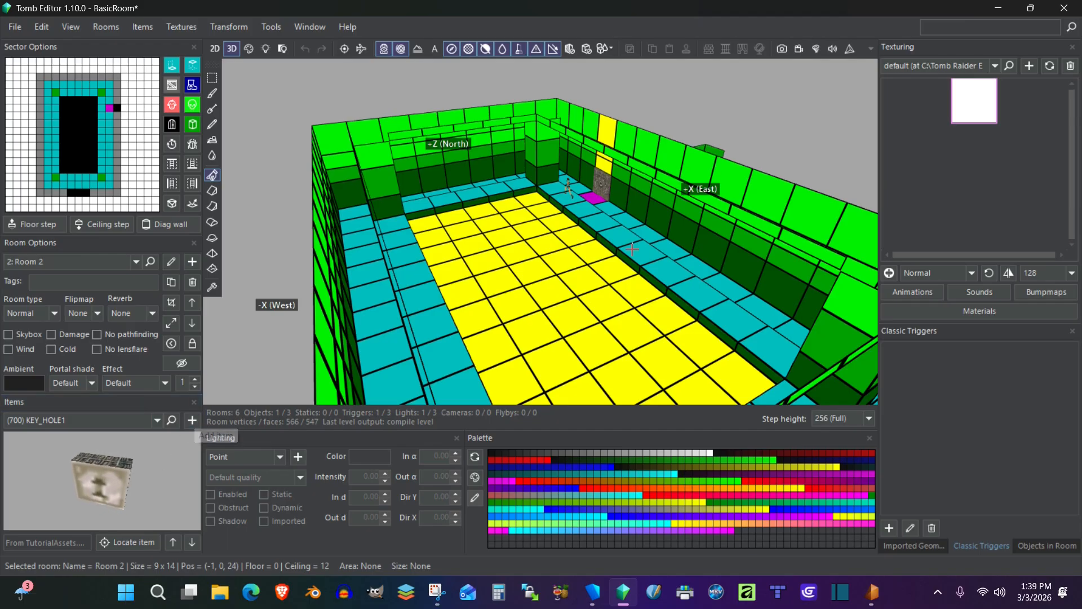
pyautogui.click(610, 211)
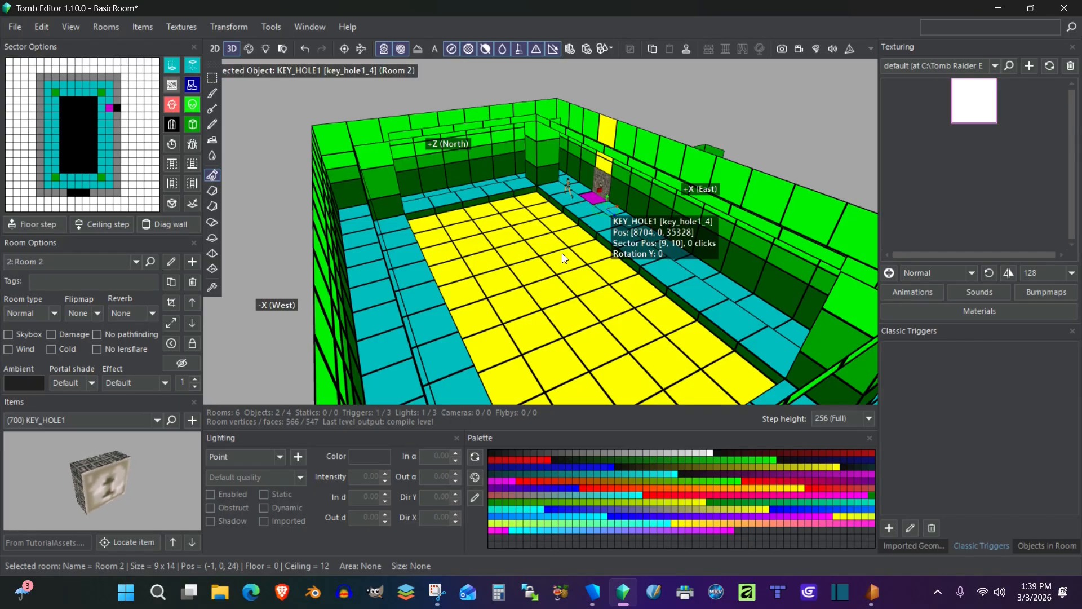
# Rotate the keyhole beside the door to a Y rotation of 90 so it sits against the east wall, and deselect it.
pyautogui.scroll(5, 610, 203)
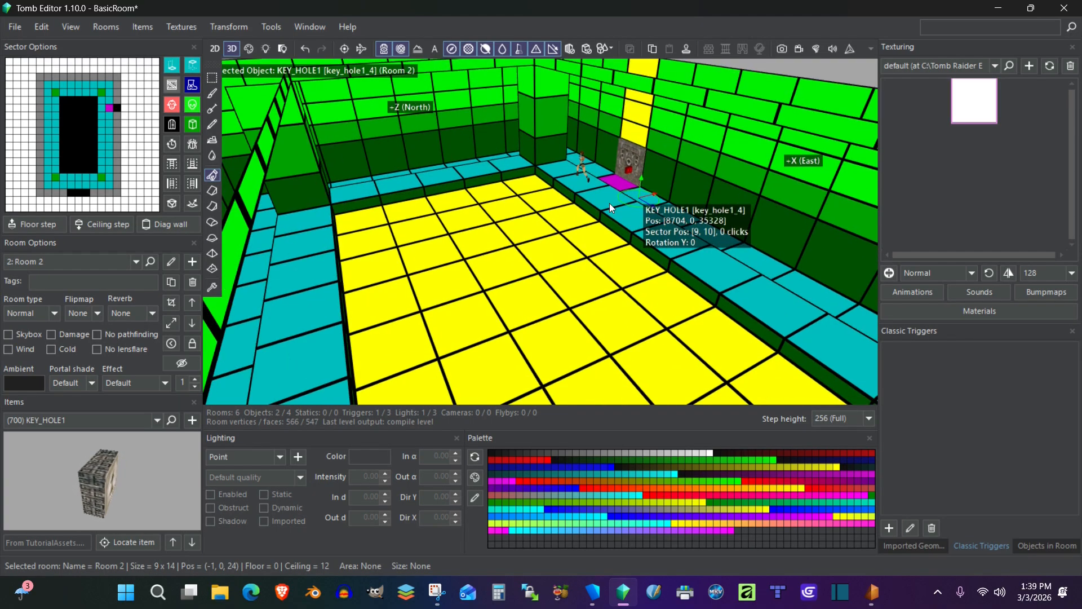
pyautogui.moveTo(640, 192); pyautogui.dragTo(544, 287, button='middle')
pyautogui.scroll(4, 544, 288)
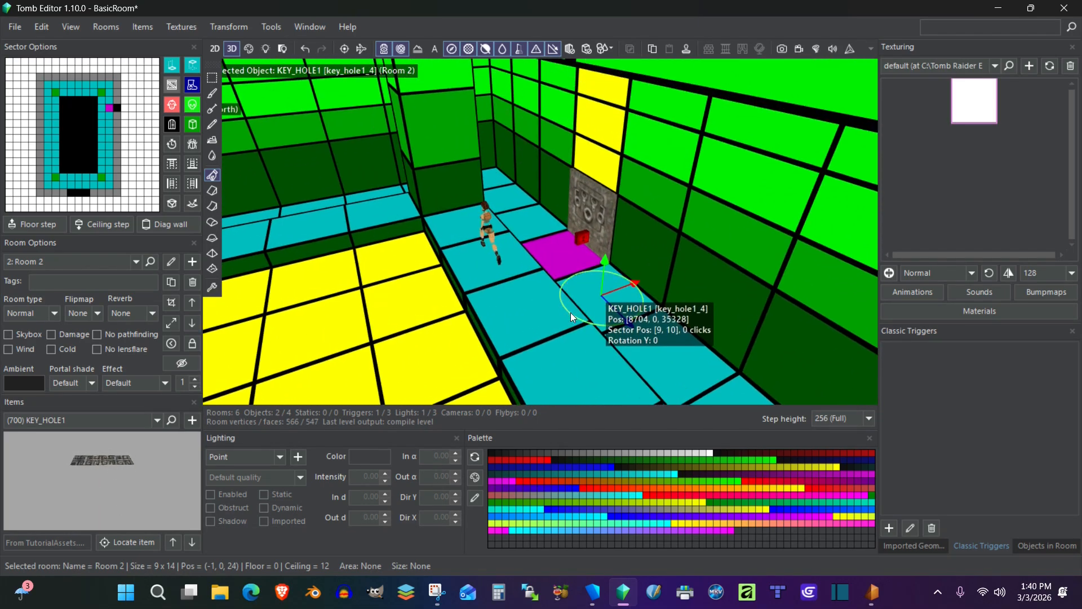
pyautogui.moveTo(570, 312); pyautogui.dragTo(559, 273)
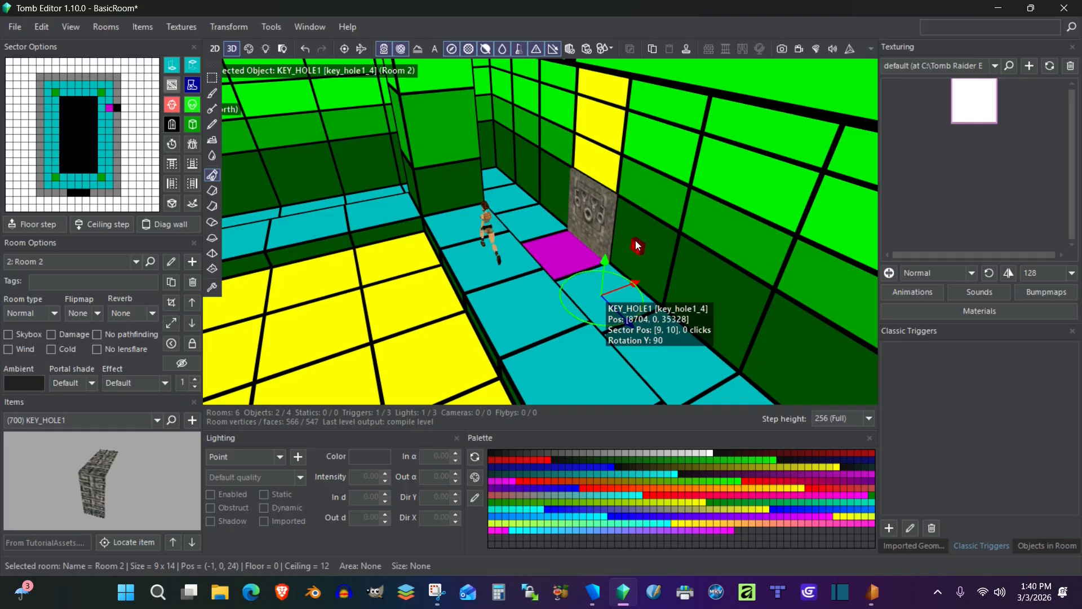
pyautogui.scroll(-1, 700, 184)
pyautogui.scroll(-2, 698, 180)
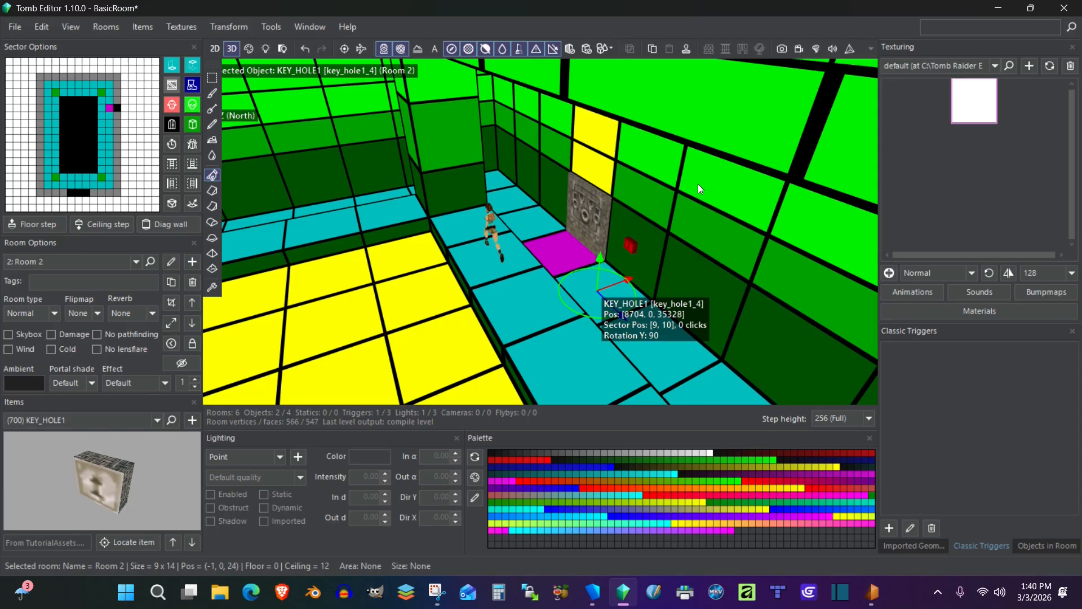
pyautogui.press('Escape')
pyautogui.moveTo(631, 220); pyautogui.dragTo(648, 239, button='right')
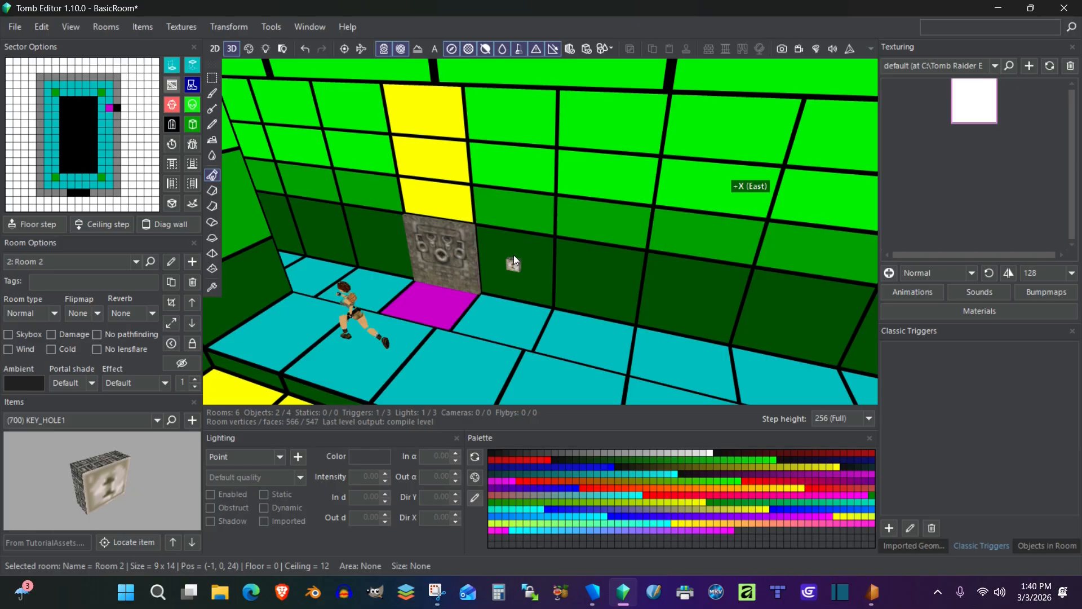
# Switch to Room 5 (dug back) through the opening in the south wall and select its far floor sector.
pyautogui.moveTo(437, 285); pyautogui.dragTo(609, 388, button='right')
pyautogui.moveTo(651, 236); pyautogui.dragTo(792, 239, button='right')
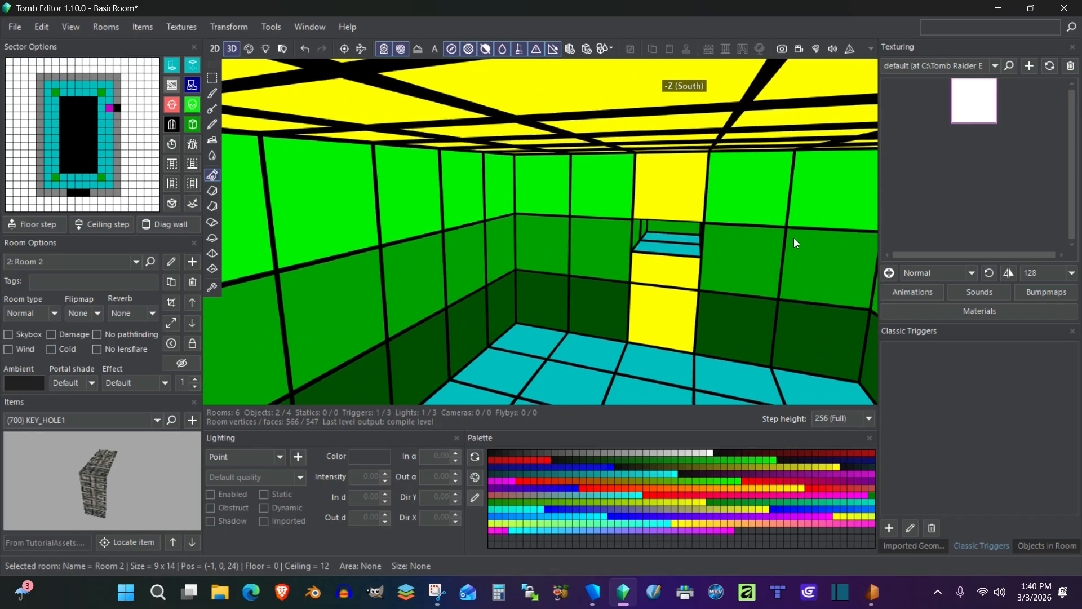
pyautogui.doubleClick(666, 239)
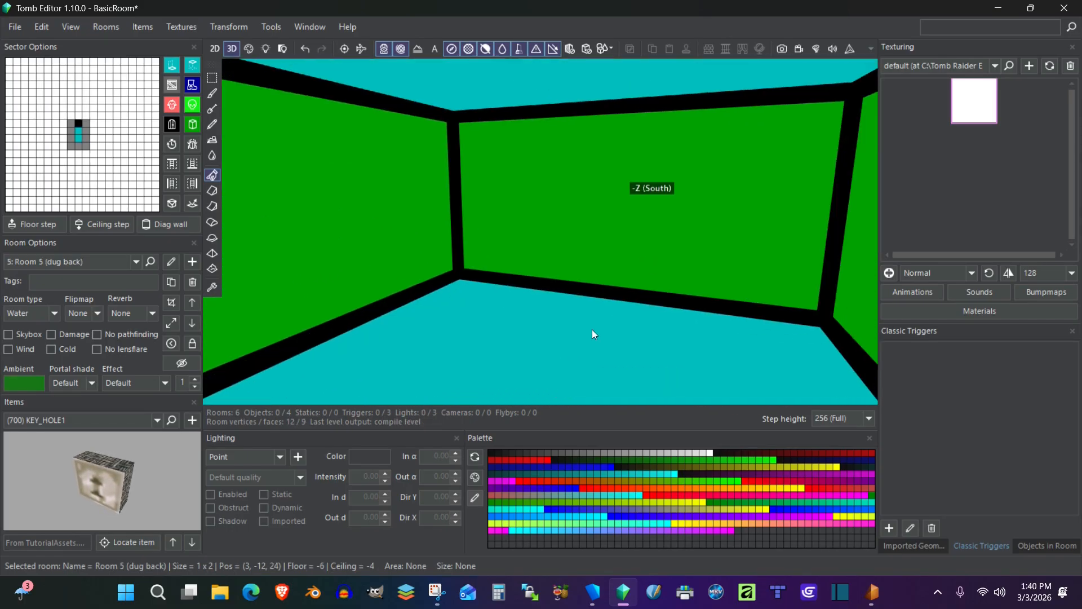
pyautogui.click(572, 327)
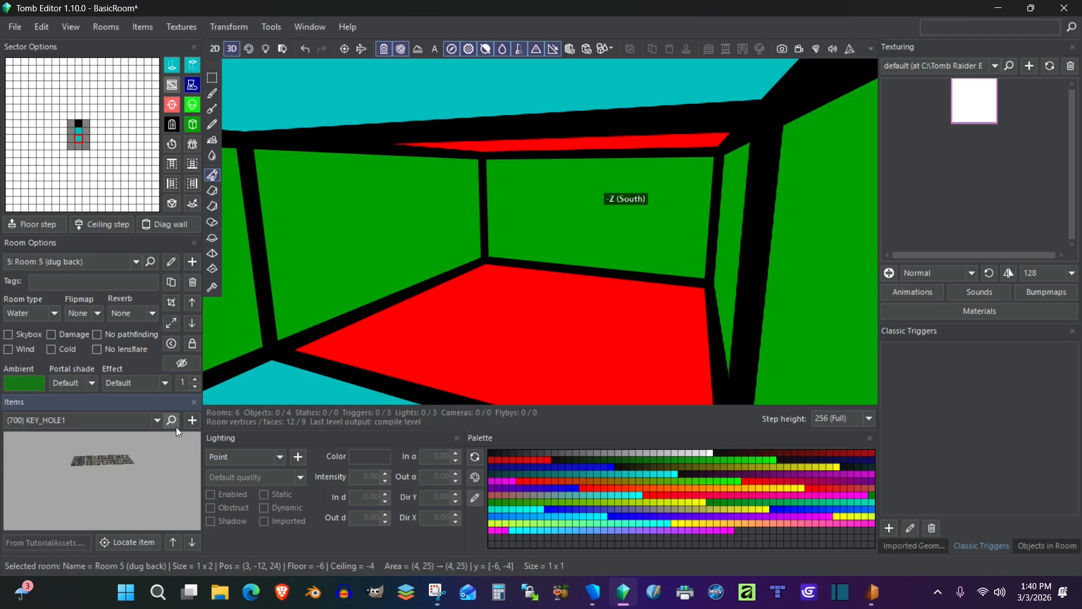
pyautogui.click(156, 424)
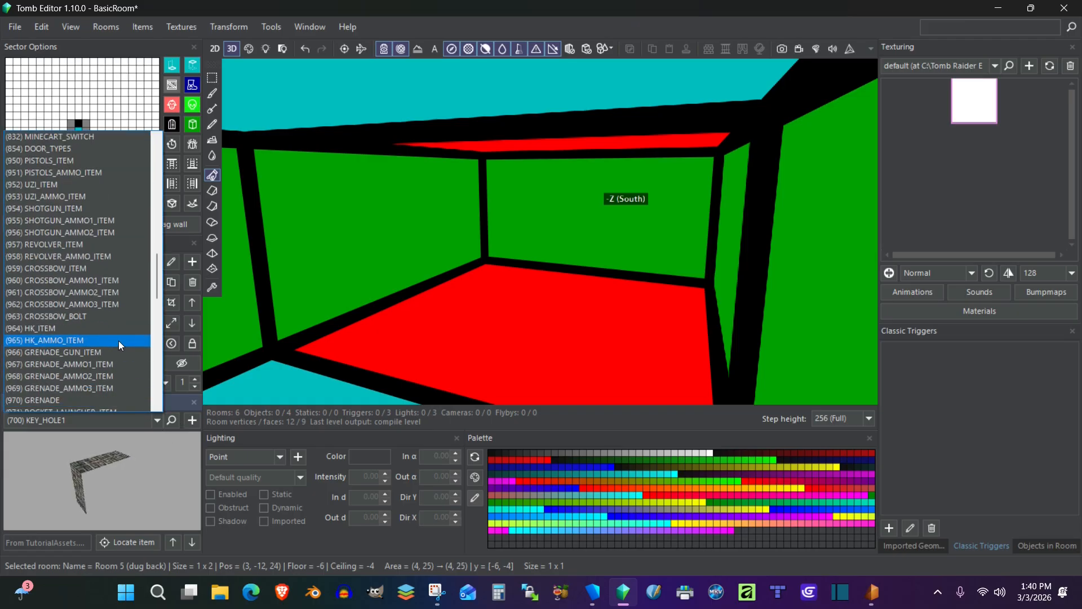
pyautogui.scroll(-1, 125, 324)
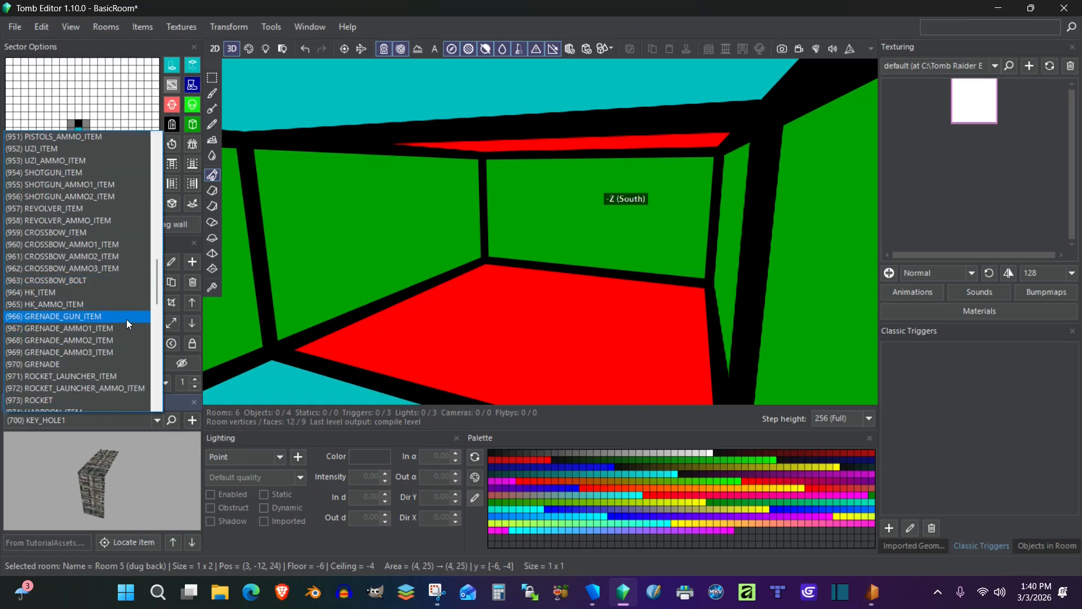
pyautogui.scroll(1, 126, 318)
pyautogui.click(151, 416)
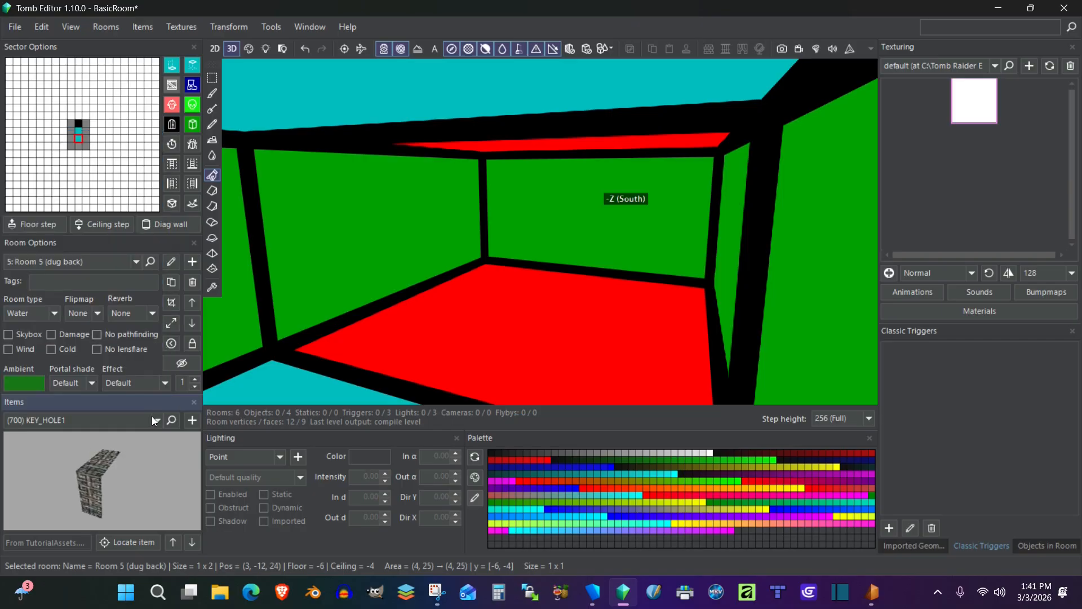
pyautogui.click(156, 422)
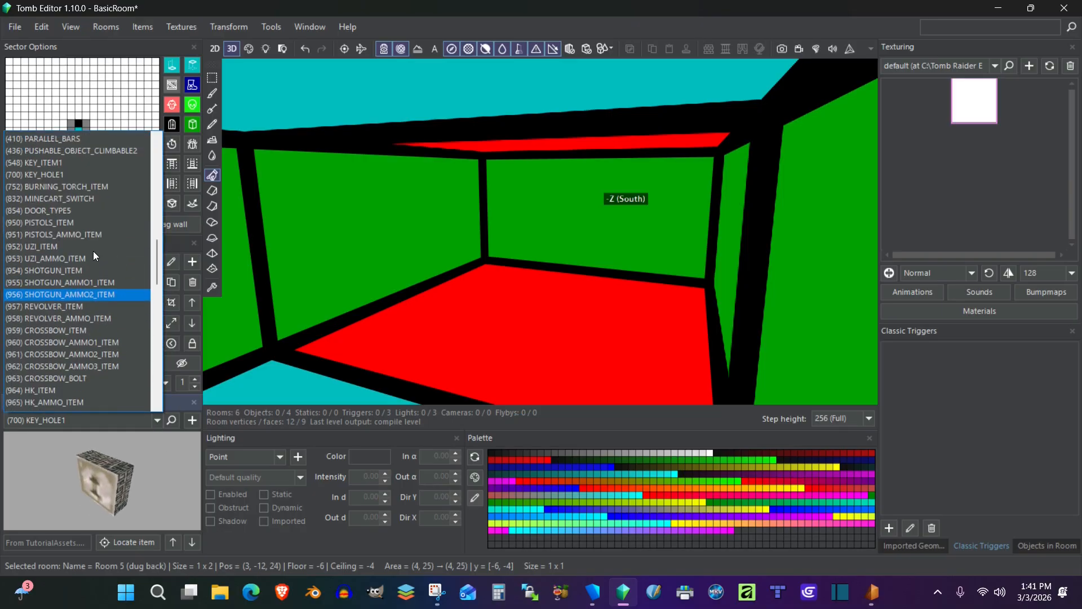
pyautogui.scroll(4, 93, 251)
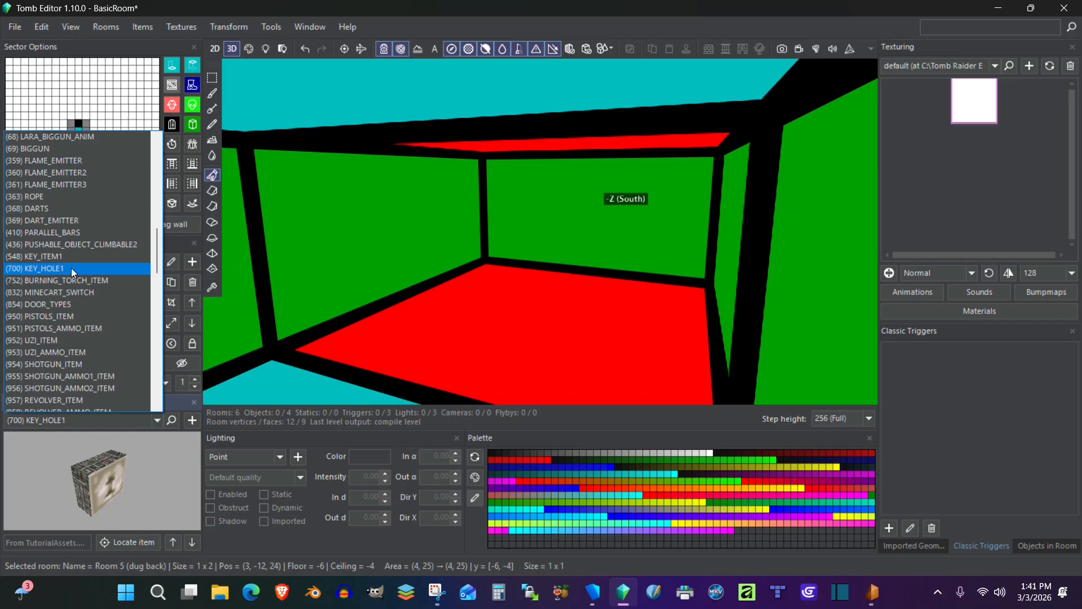
pyautogui.click(159, 475)
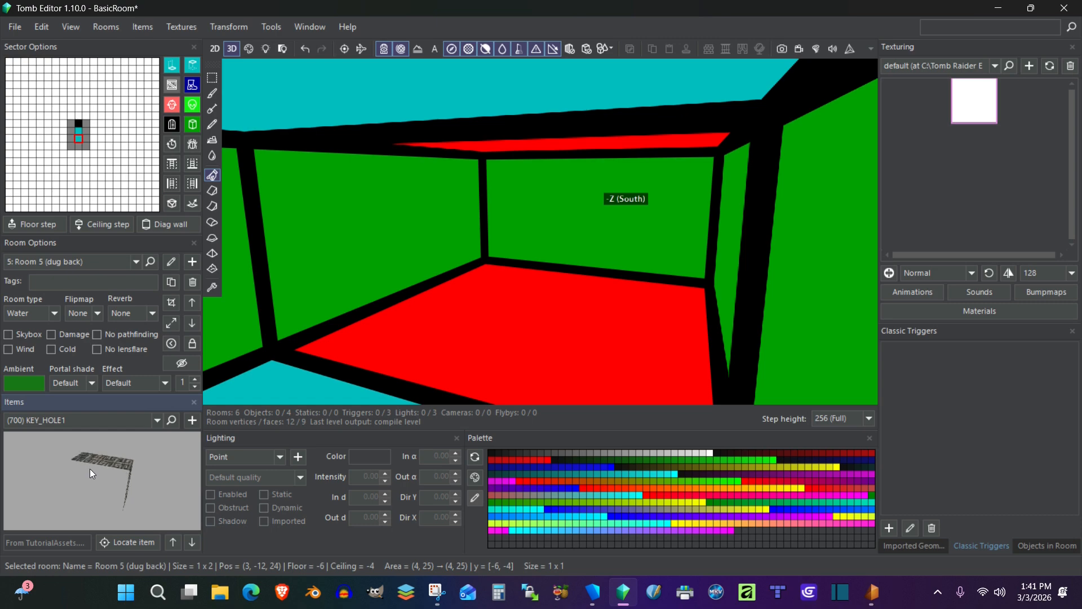
# Place a KEY_ITEM1 item on the selected floor sector of Room 5 (dug back) and deselect it.
pyautogui.click(172, 542)
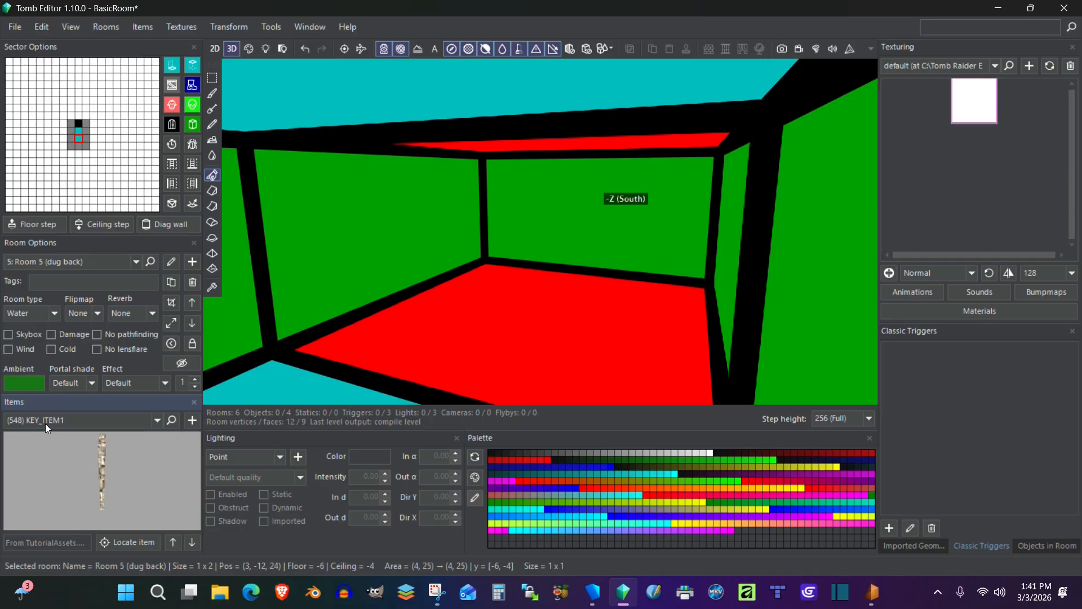
pyautogui.click(192, 542)
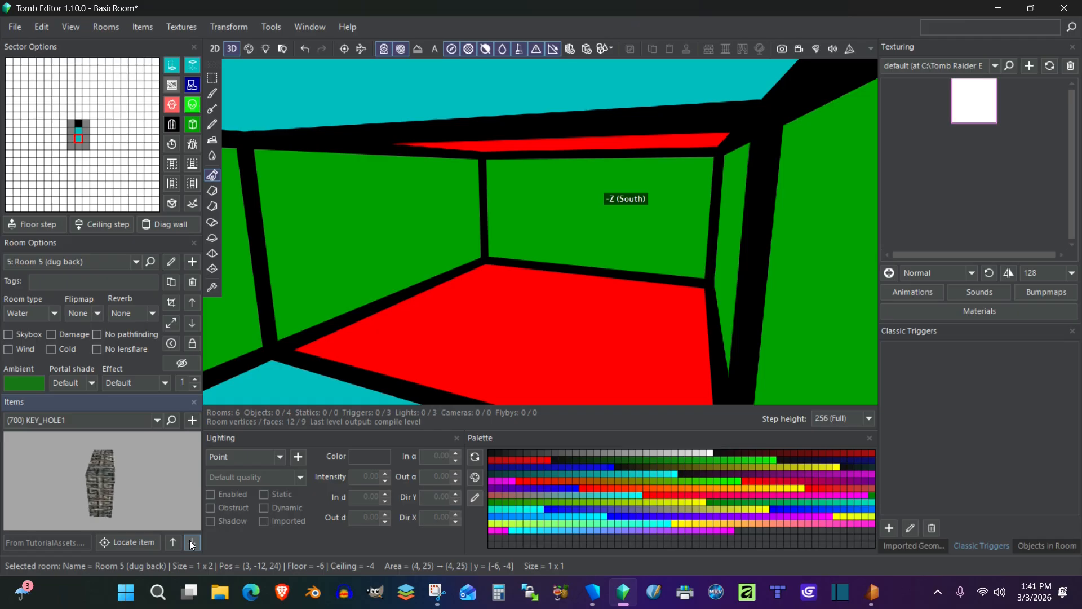
pyautogui.click(175, 541)
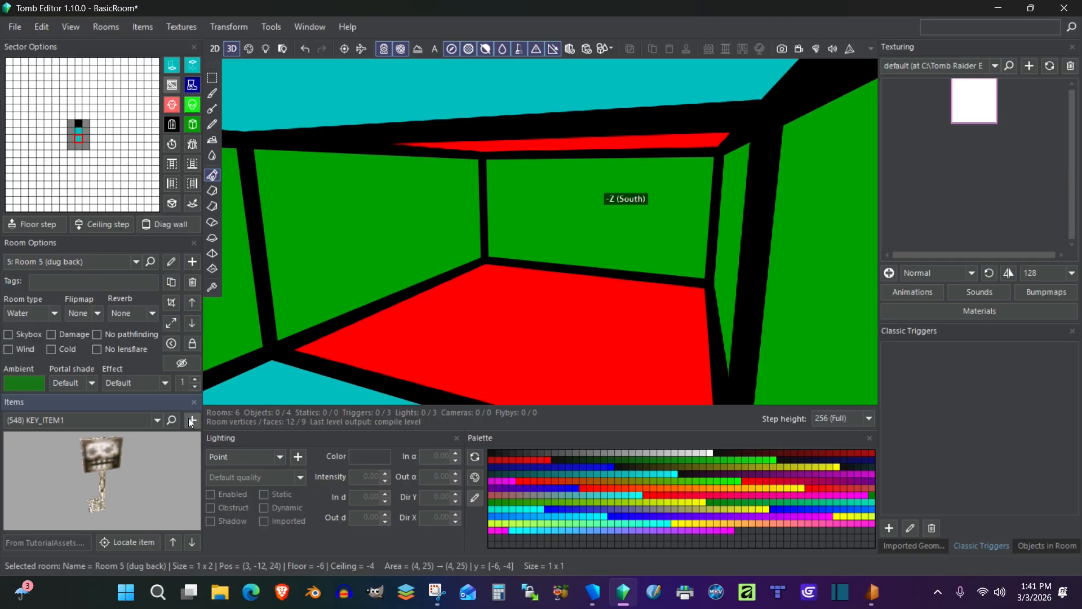
pyautogui.click(540, 324)
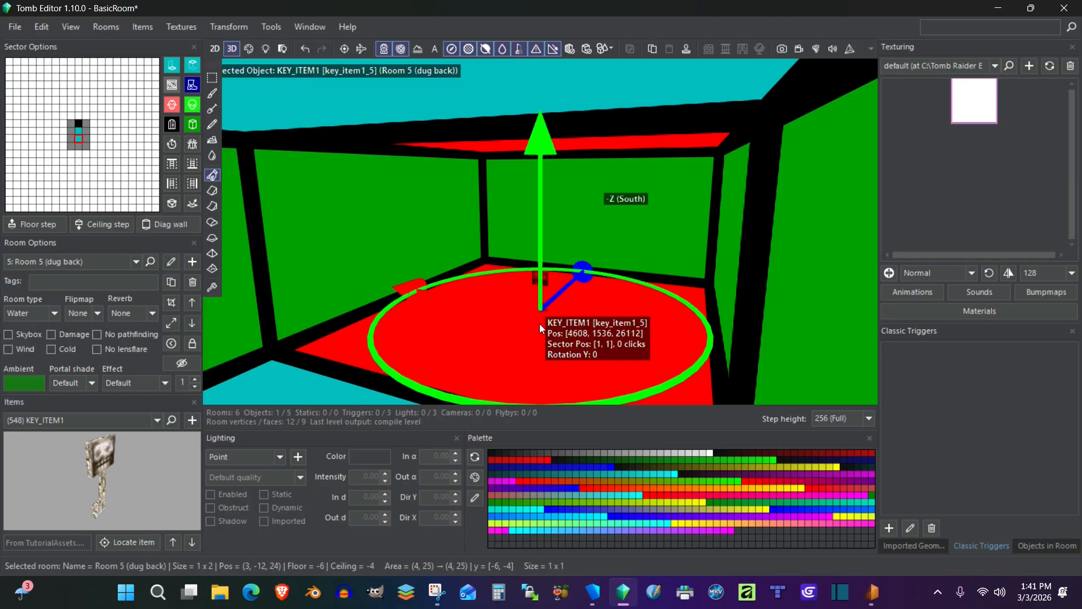
pyautogui.scroll(-10, 547, 299)
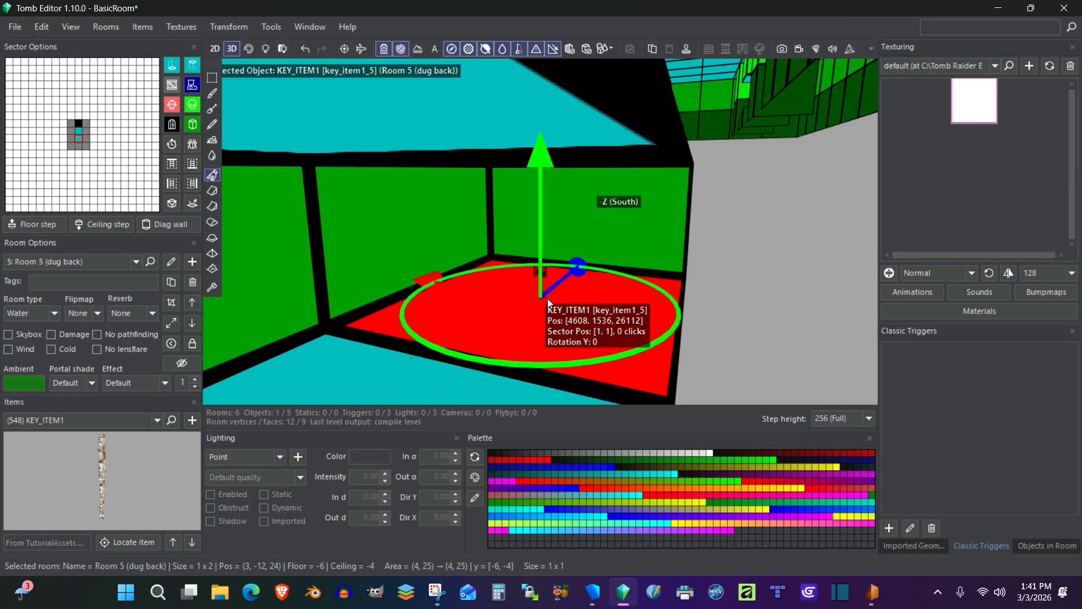
pyautogui.scroll(-3, 546, 299)
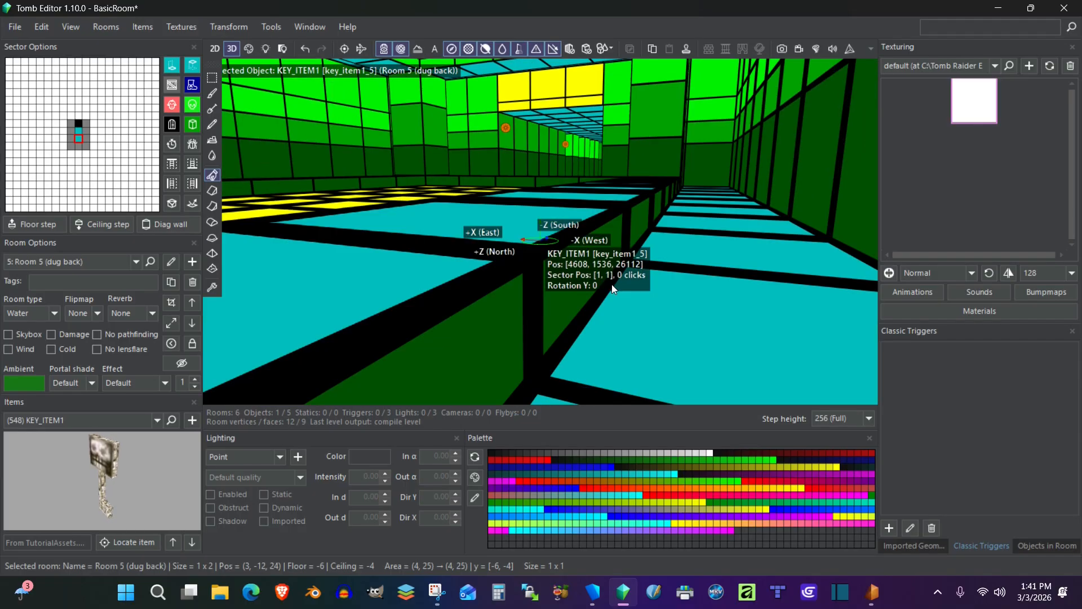
pyautogui.scroll(-5, 561, 258)
pyautogui.click(705, 239)
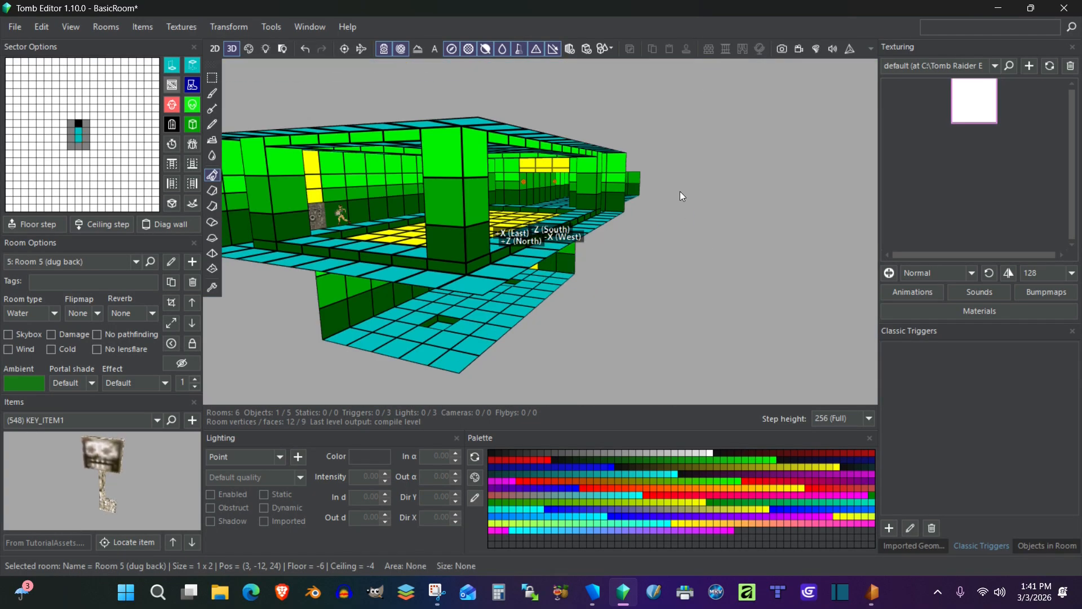
pyautogui.moveTo(680, 191); pyautogui.dragTo(650, 234, button='right')
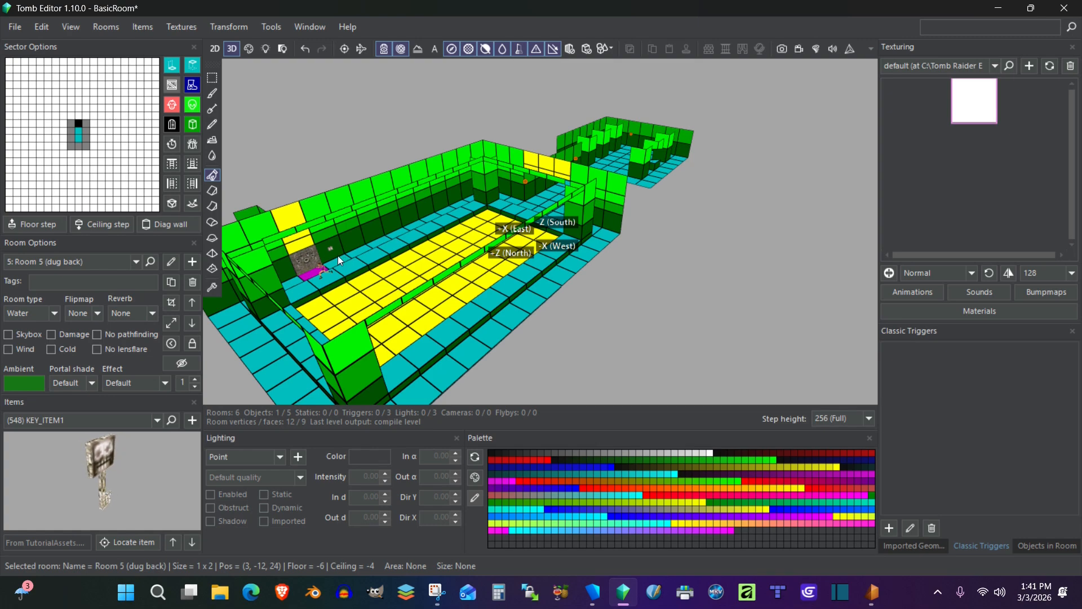
pyautogui.moveTo(532, 266); pyautogui.dragTo(509, 253, button='right')
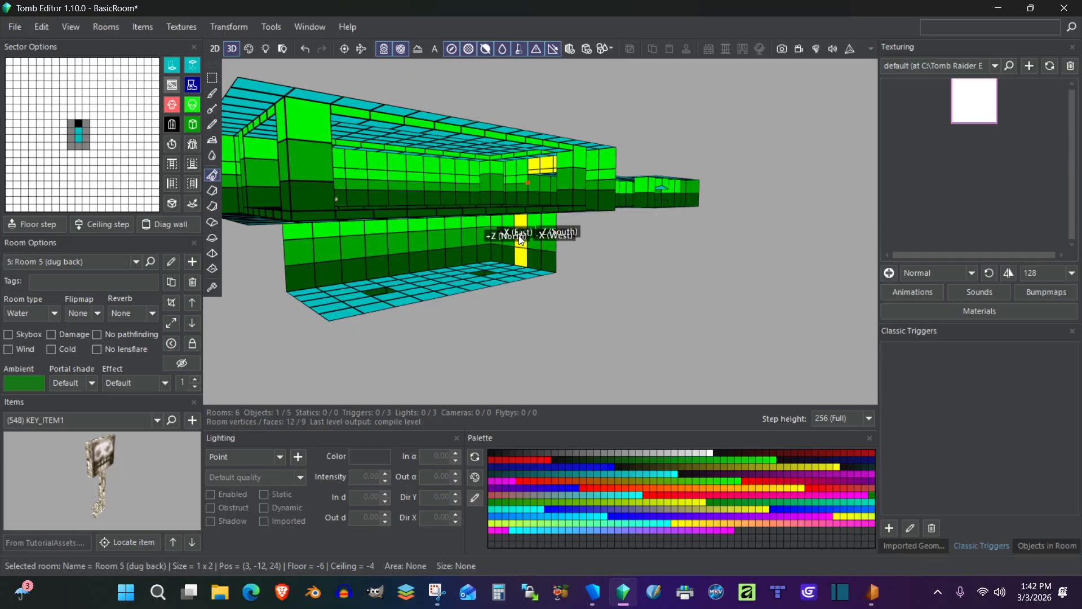
pyautogui.moveTo(489, 222); pyautogui.dragTo(397, 185, button='right')
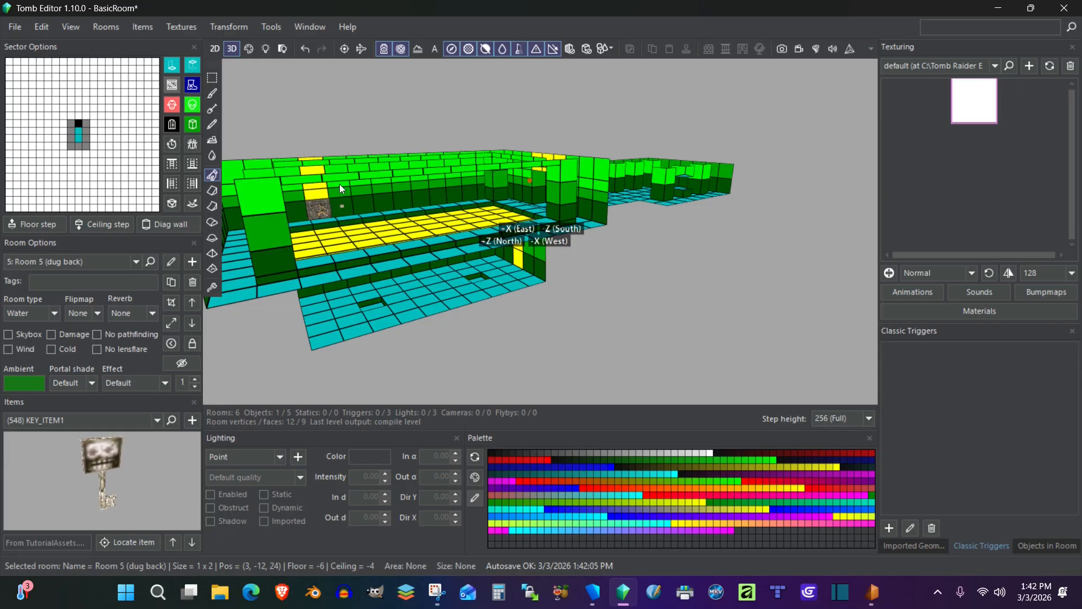
# Switch back to Room 2 through its floor sector in front of the door.
pyautogui.moveTo(339, 184); pyautogui.dragTo(333, 250, button='right')
pyautogui.scroll(10, 333, 250)
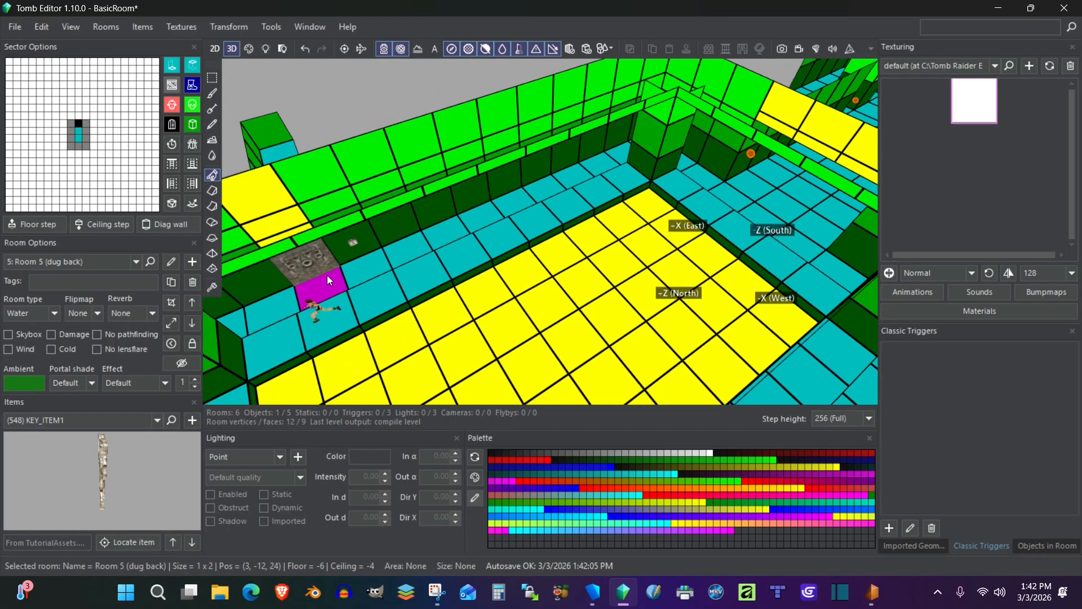
pyautogui.doubleClick(325, 290)
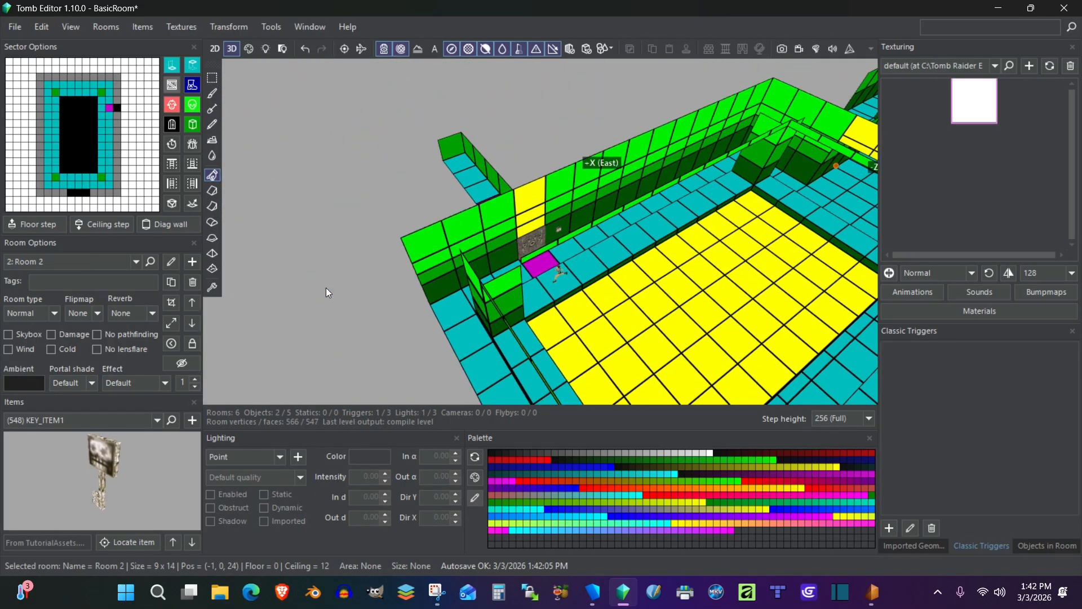
# Delete the DOOR_TYPE5 trigger from the Room 2 floor sector directly in front of the door.
pyautogui.click(542, 258)
pyautogui.moveTo(543, 259); pyautogui.dragTo(583, 238, button='right')
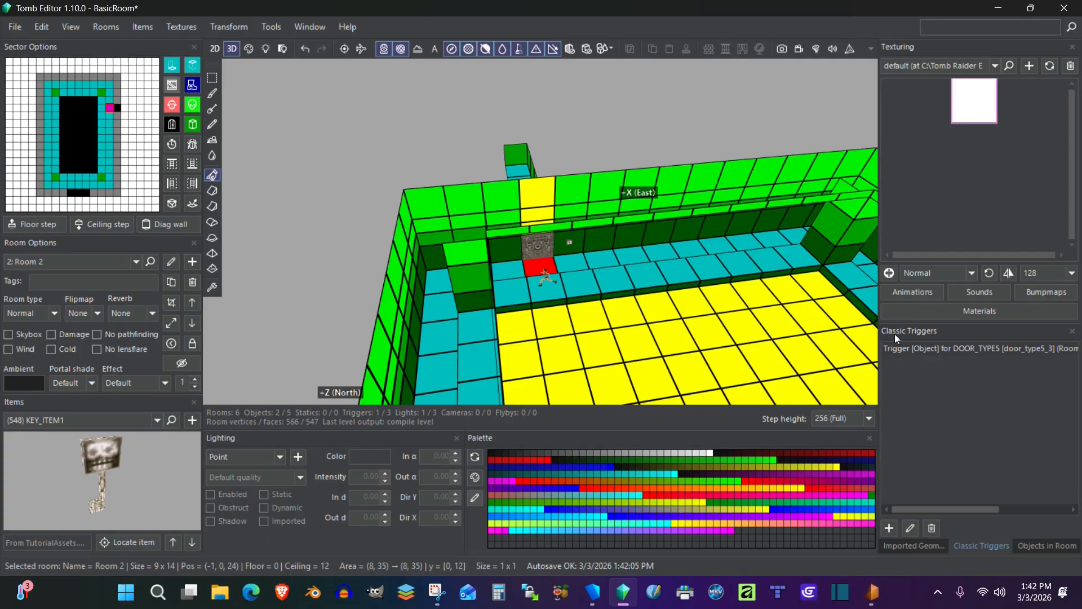
pyautogui.click(931, 526)
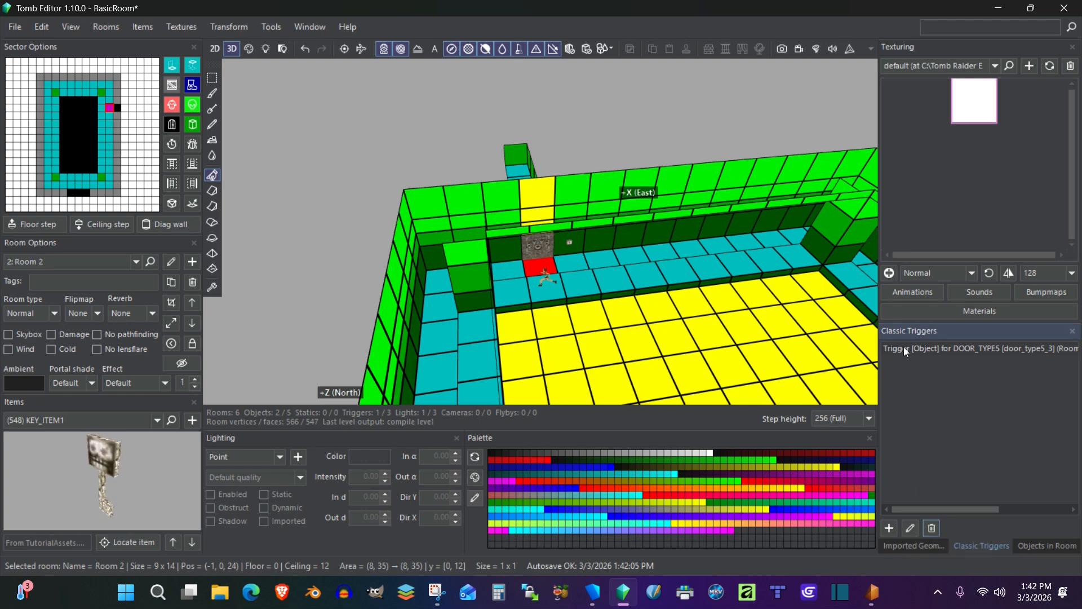
pyautogui.click(903, 346)
pyautogui.click(930, 527)
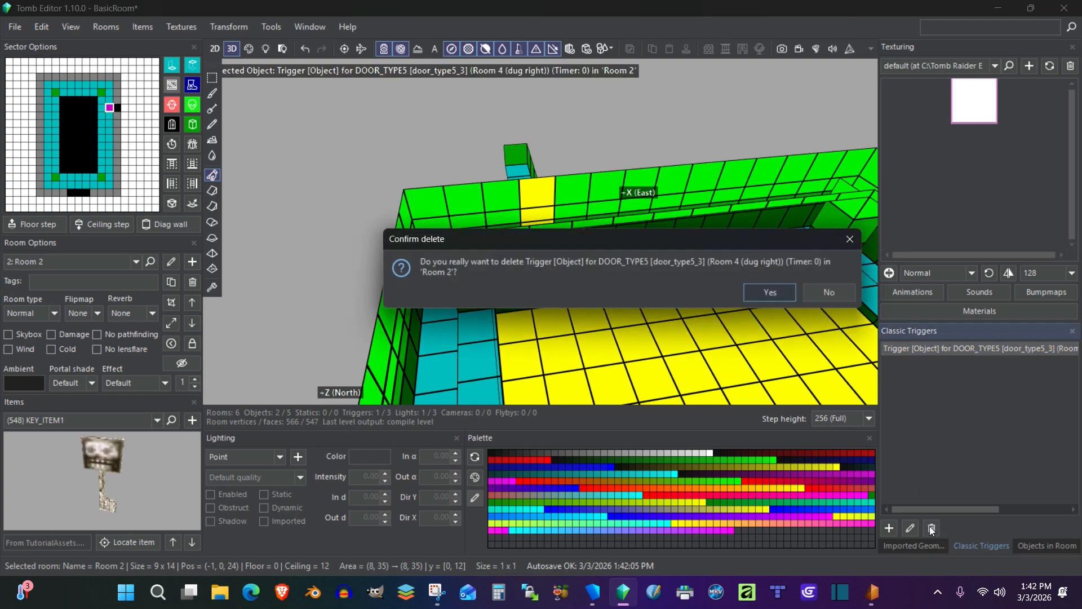
pyautogui.click(771, 293)
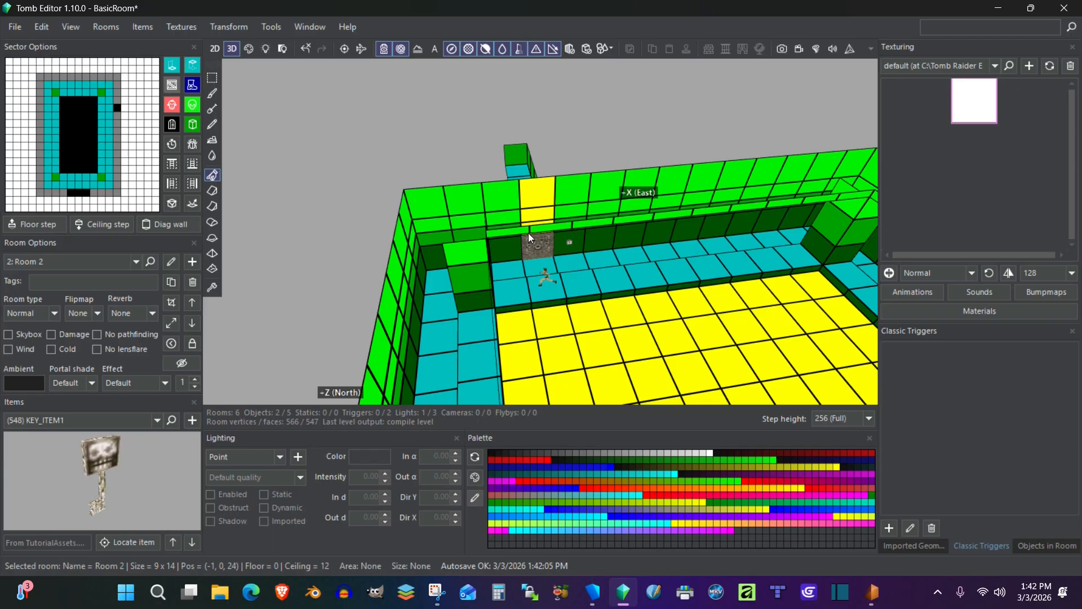
# Add a Key trigger for the KEY_HOLE1 object on the floor sector in front of the keyhole, keeping timer 0.
pyautogui.click(572, 267)
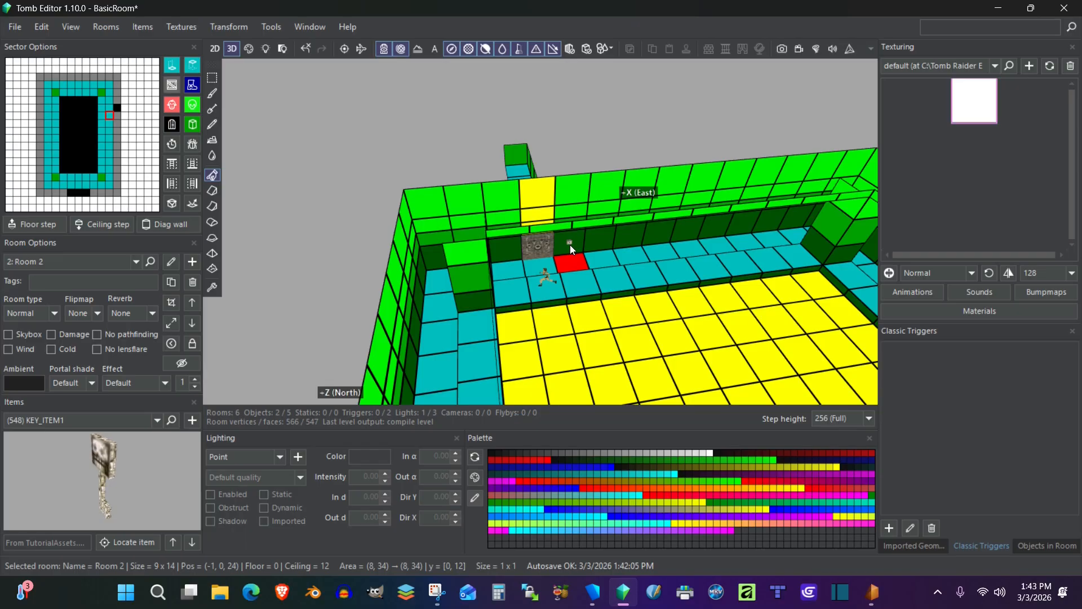
pyautogui.scroll(5, 570, 244)
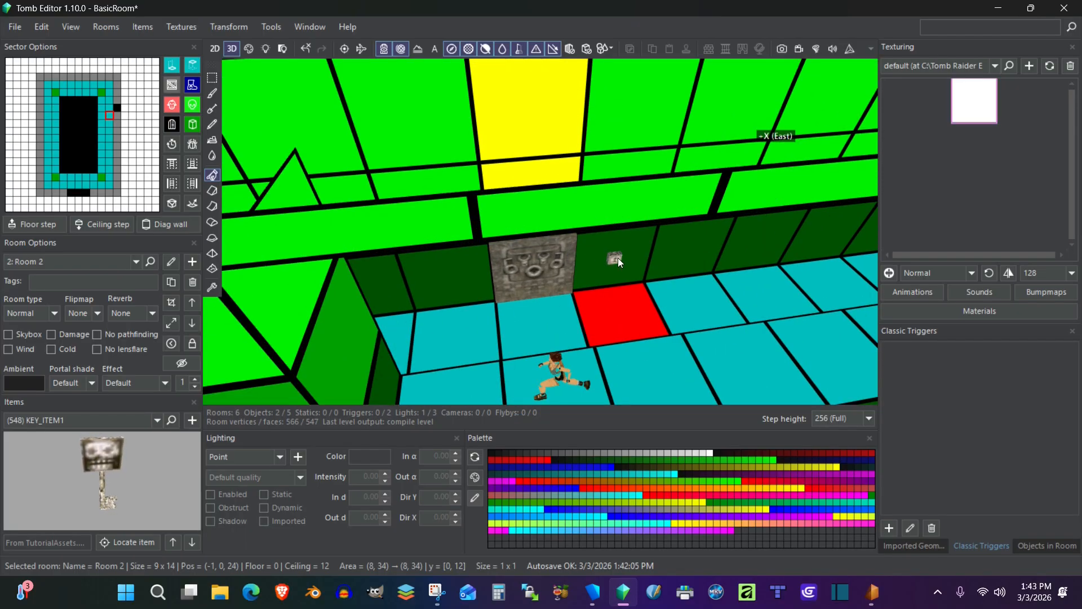
pyautogui.click(617, 258)
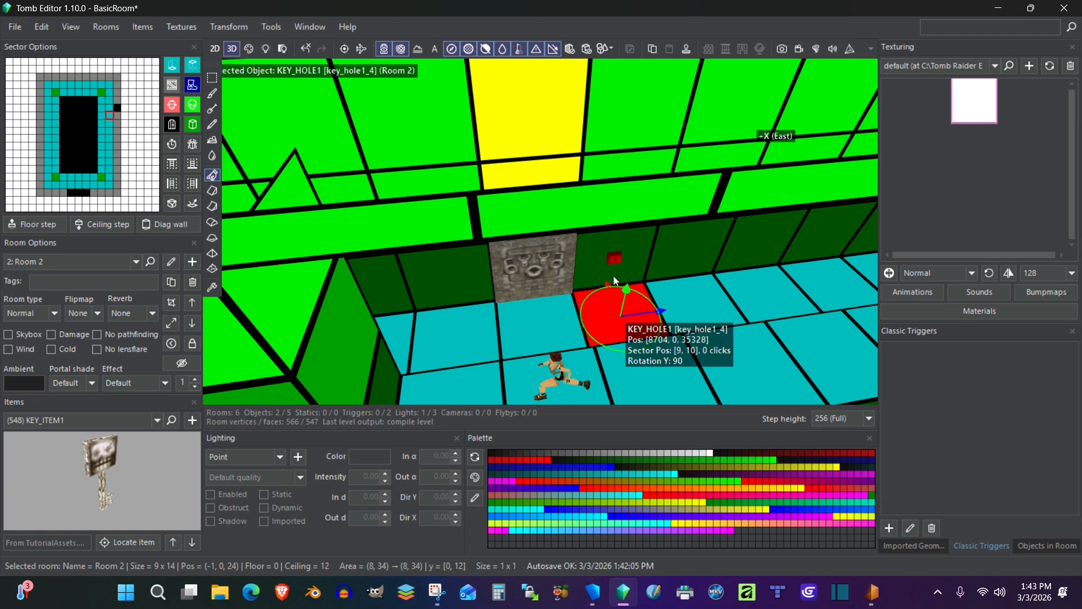
pyautogui.click(889, 528)
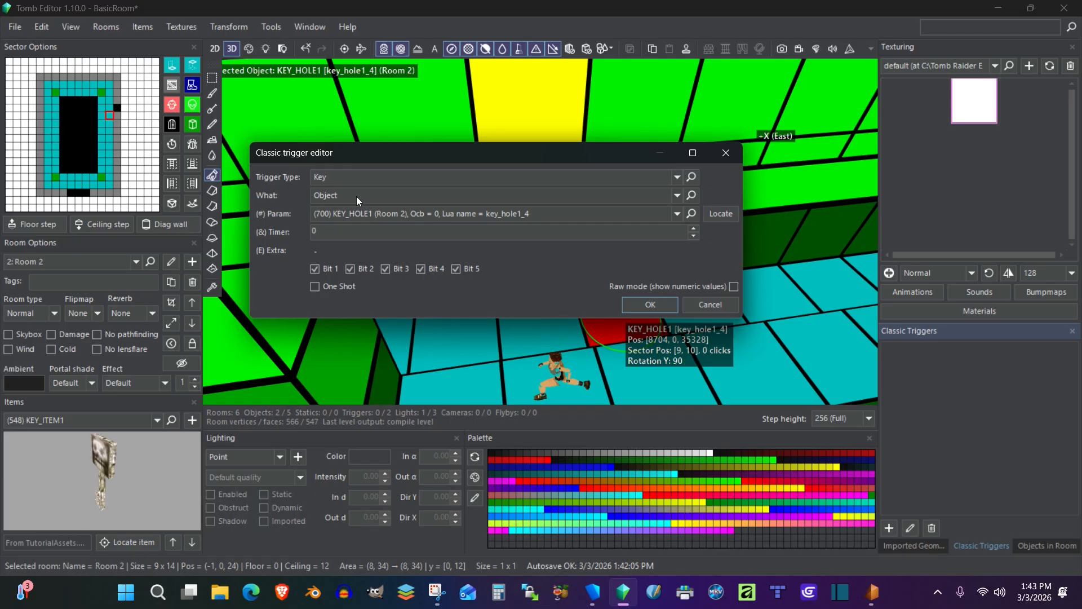
pyautogui.click(662, 301)
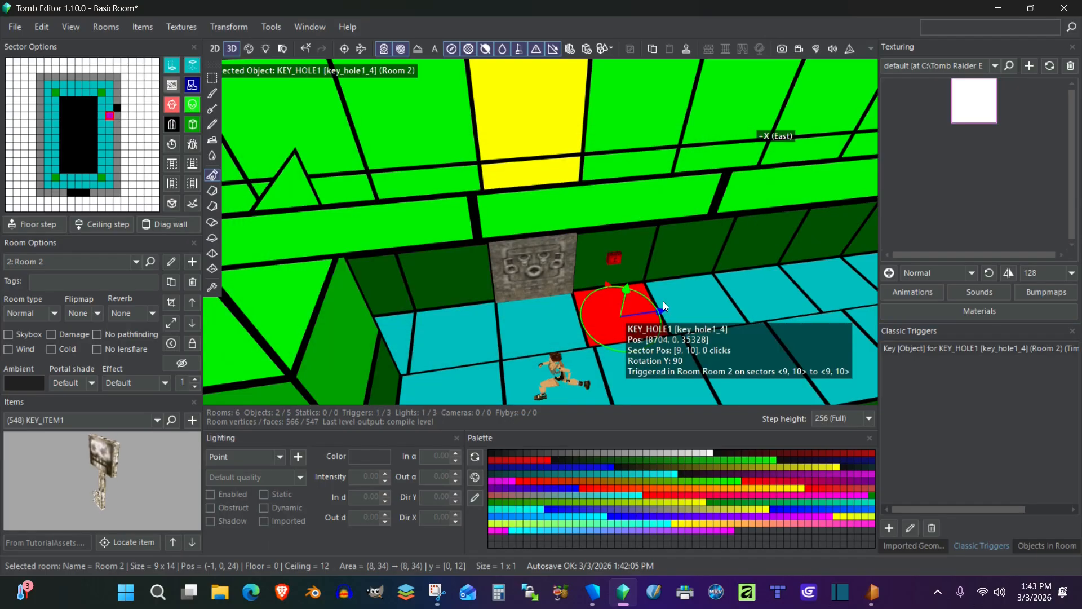
# Add a Trigger for the DOOR_TYPE5 object to the keyhole's floor sector with timer 0, and deselect the door.
pyautogui.click(545, 279)
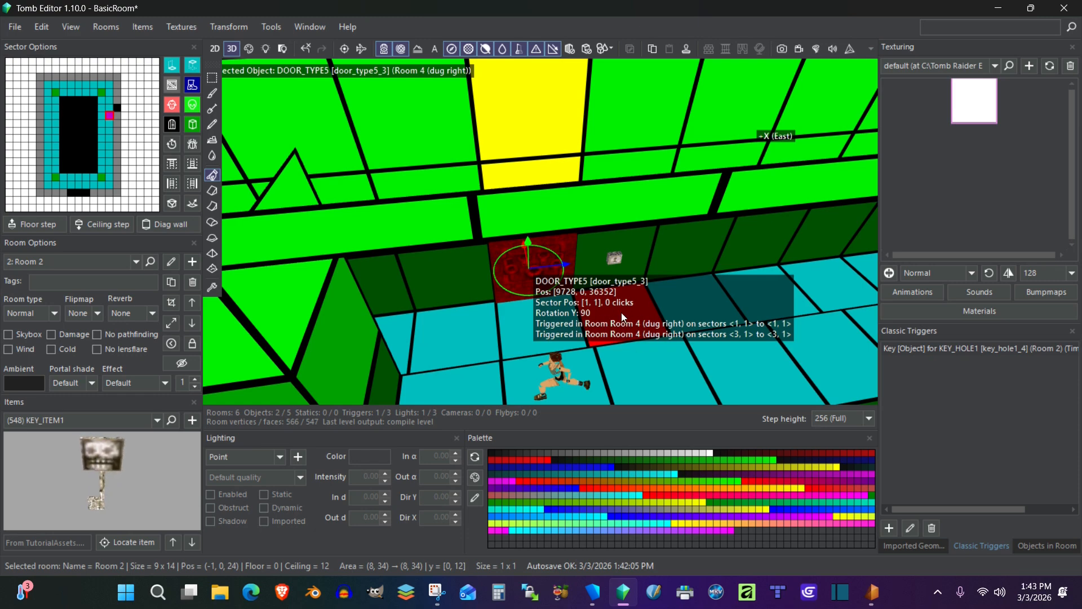
pyautogui.click(889, 528)
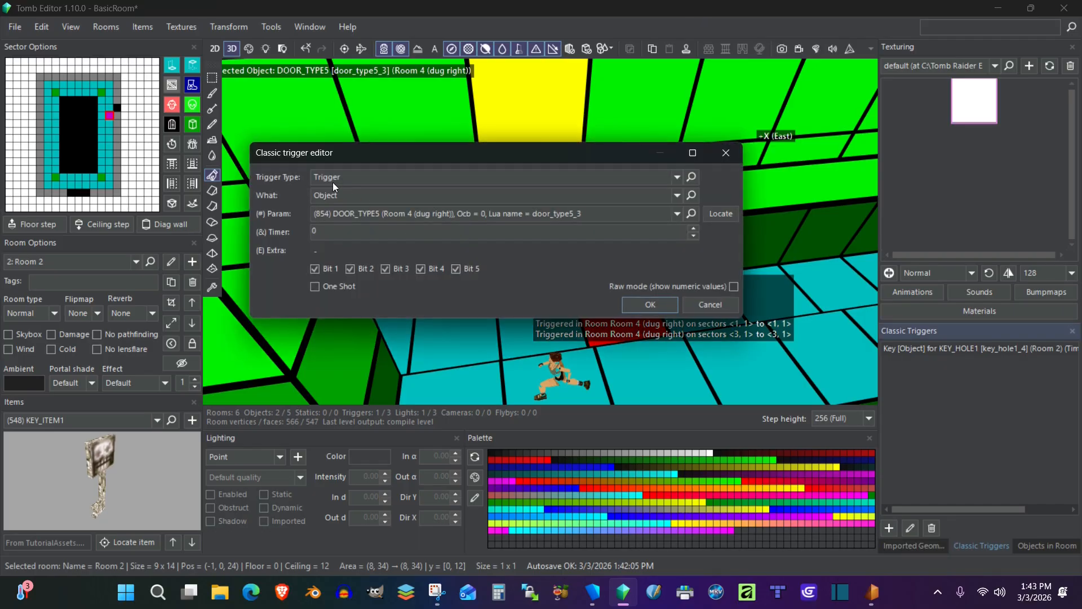
pyautogui.click(650, 305)
pyautogui.scroll(-4, 566, 249)
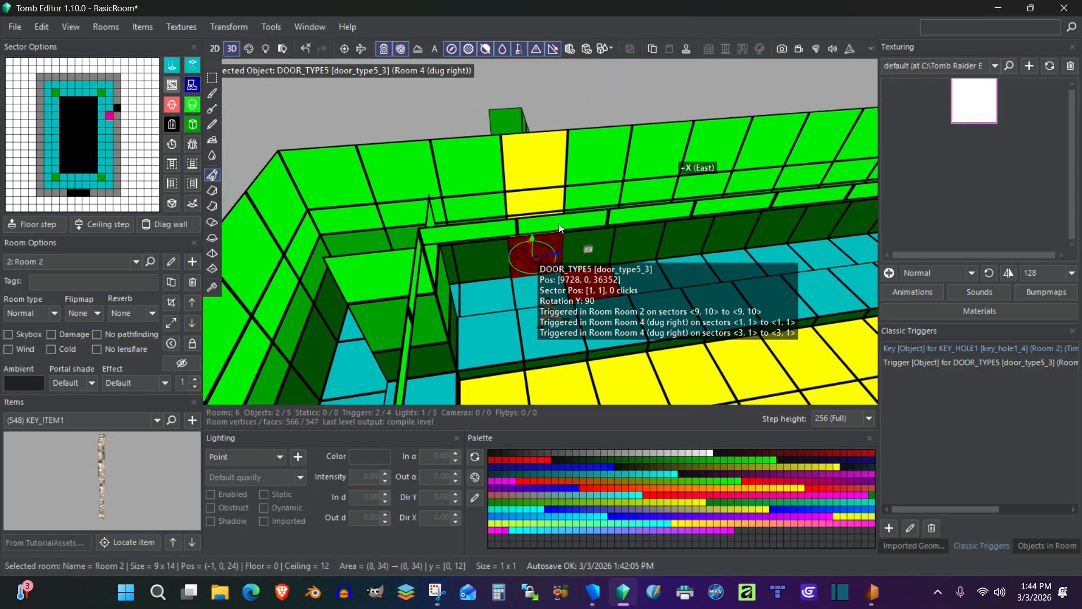
pyautogui.press('Escape')
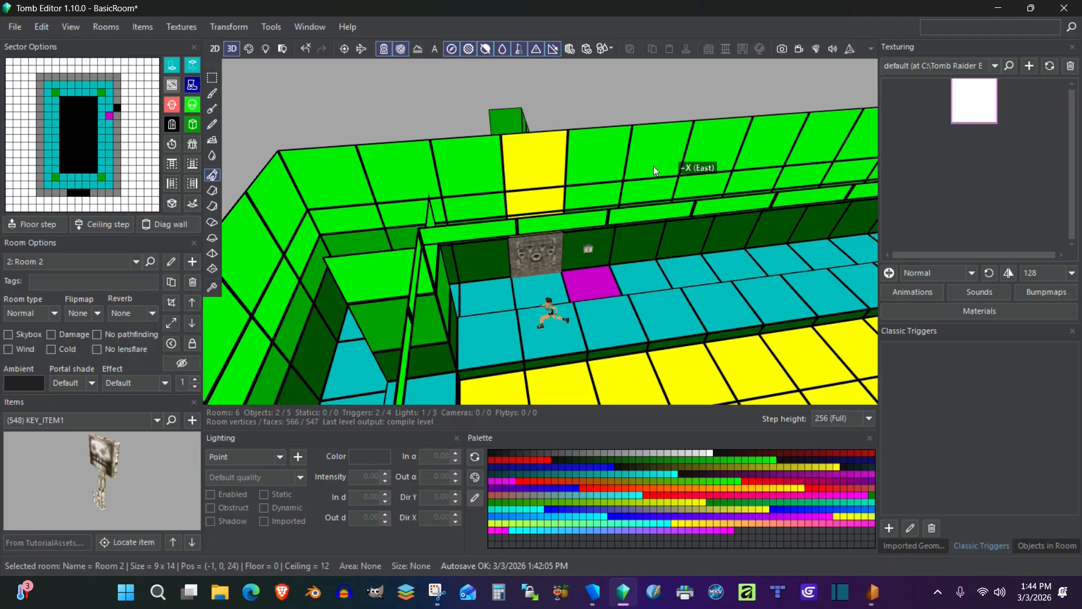
# Build and launch the level for a playtest, and walk along the pool edge past the keyhole.
pyautogui.press('F5')
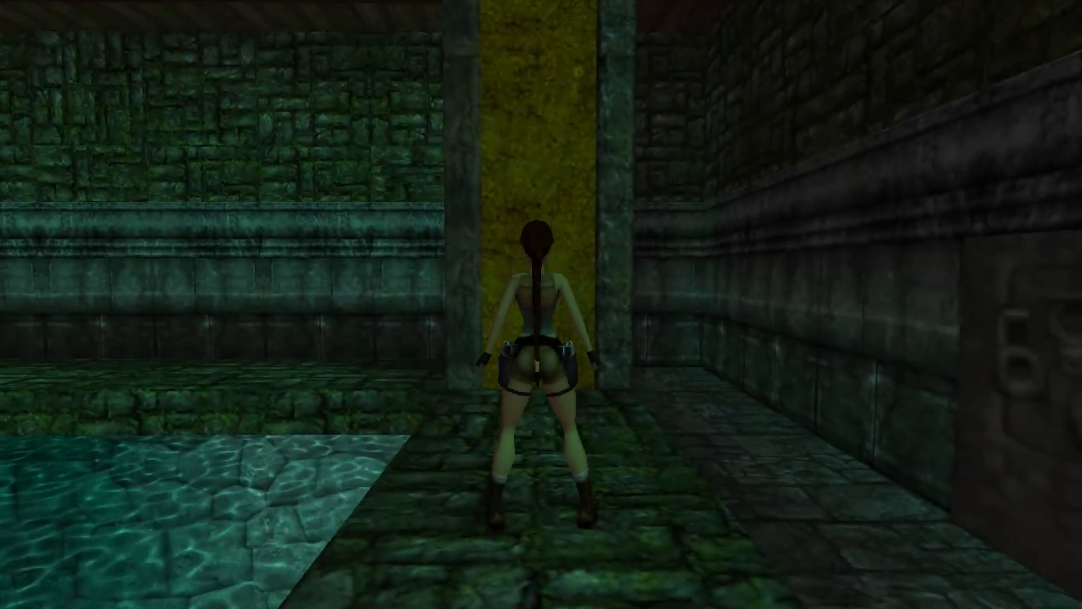
pyautogui.press('Left')
pyautogui.press('Left')
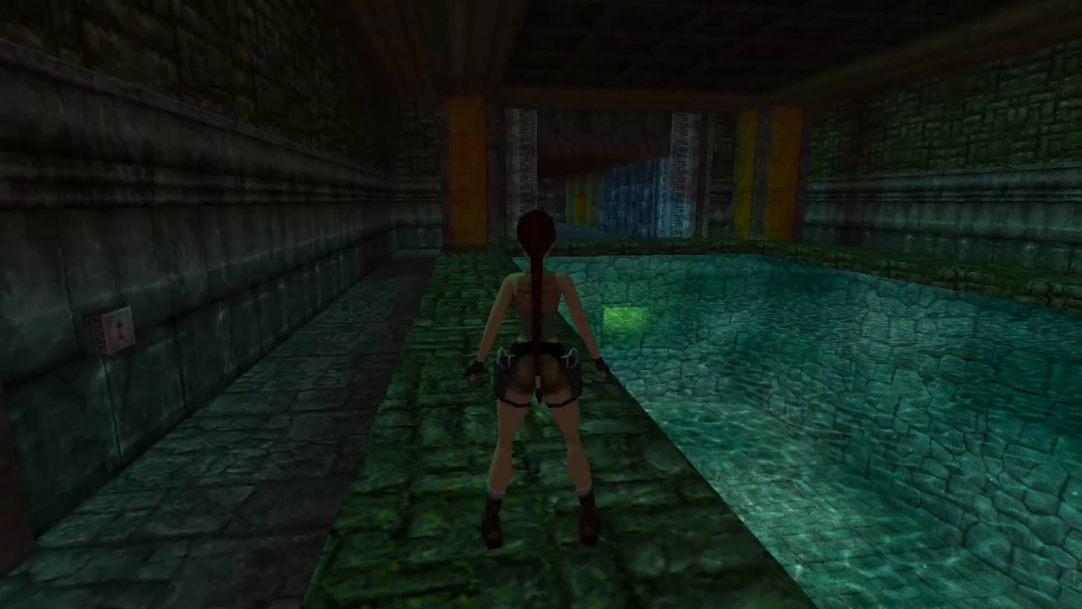
pyautogui.press('Up')
pyautogui.press('Up')
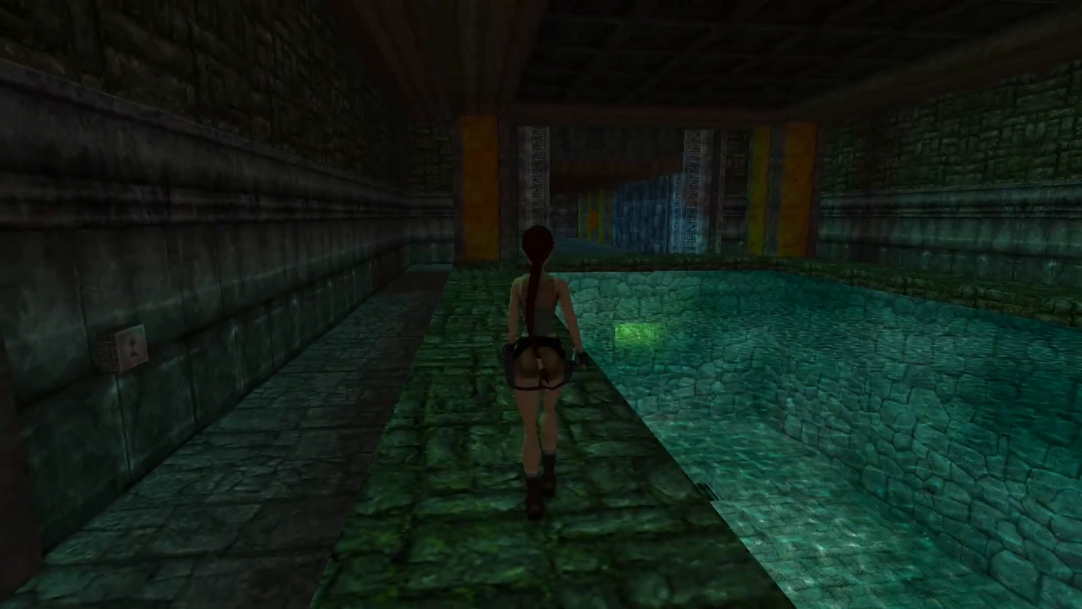
pyautogui.press('Up')
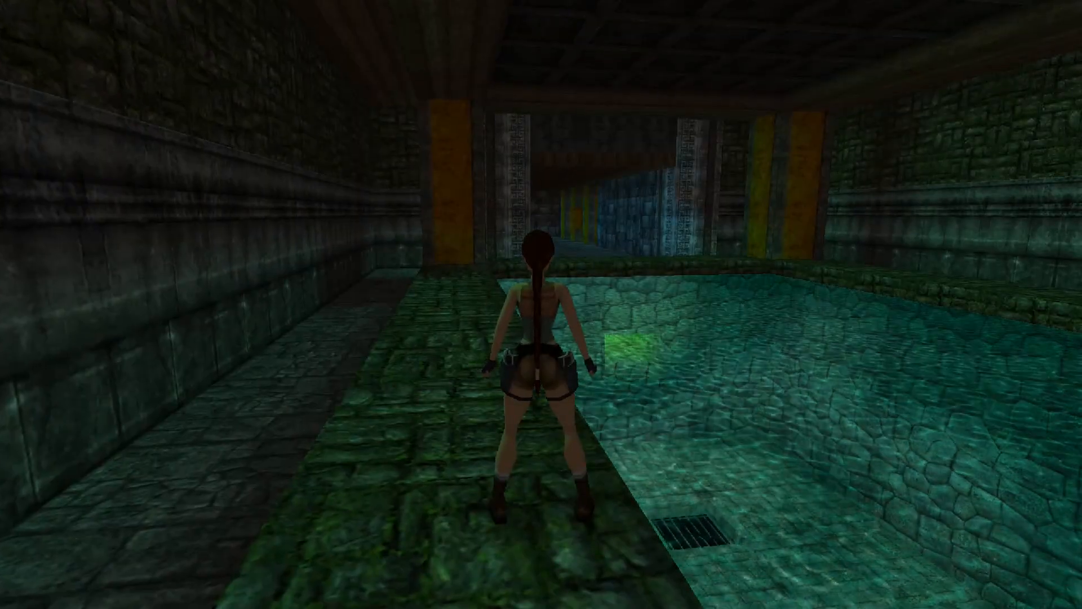
pyautogui.press('Right')
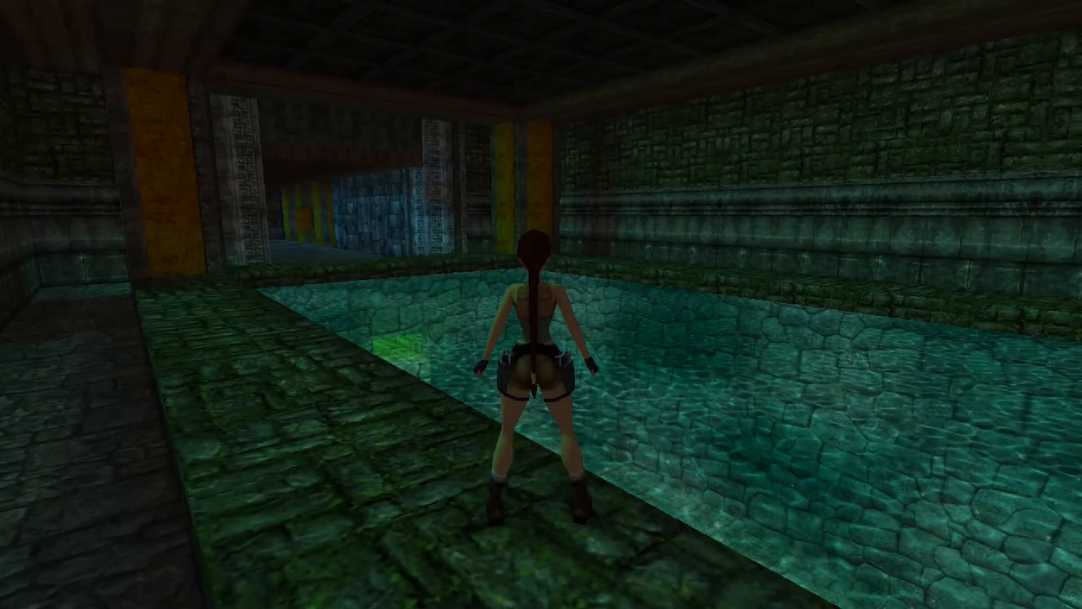
# Walk Lara up to the keyhole beside the door and use the skull key on it from the inventory.
pyautogui.hotkey('alt', 'Up')
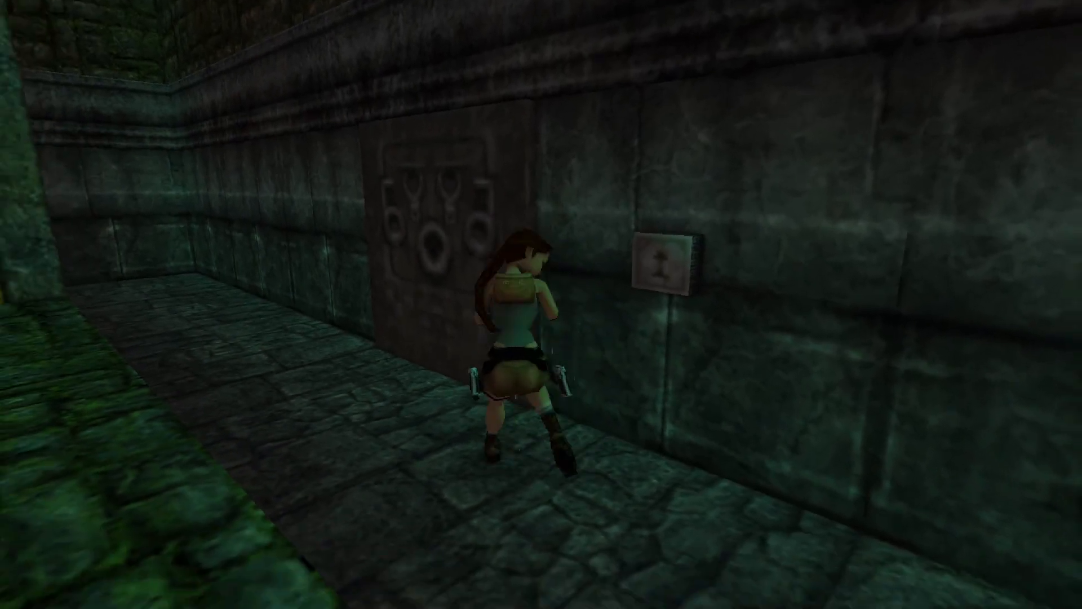
pyautogui.press('Up')
pyautogui.press('Right')
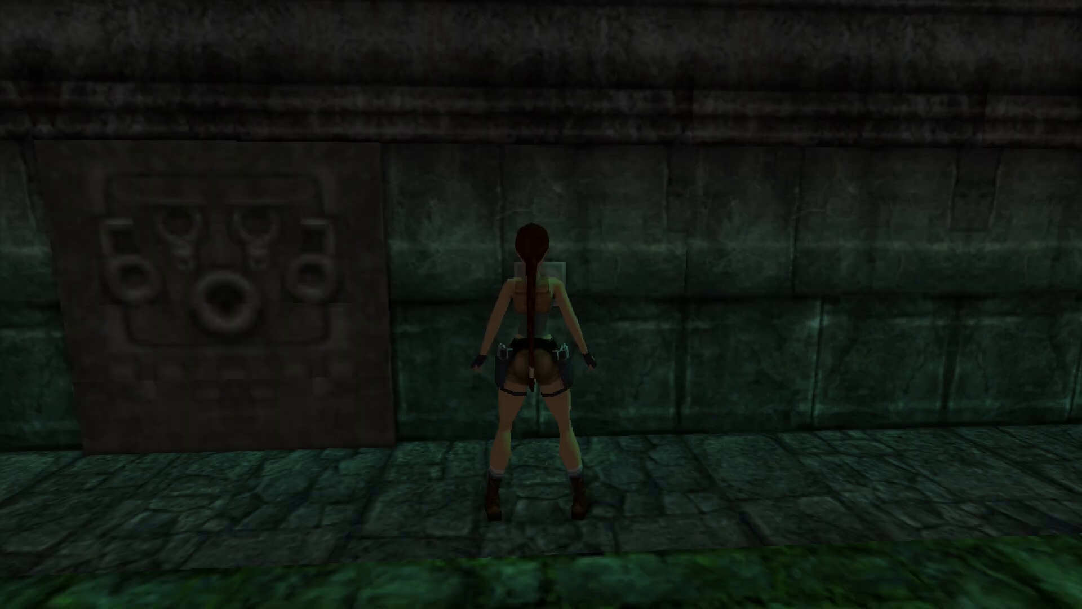
pyautogui.press('Up')
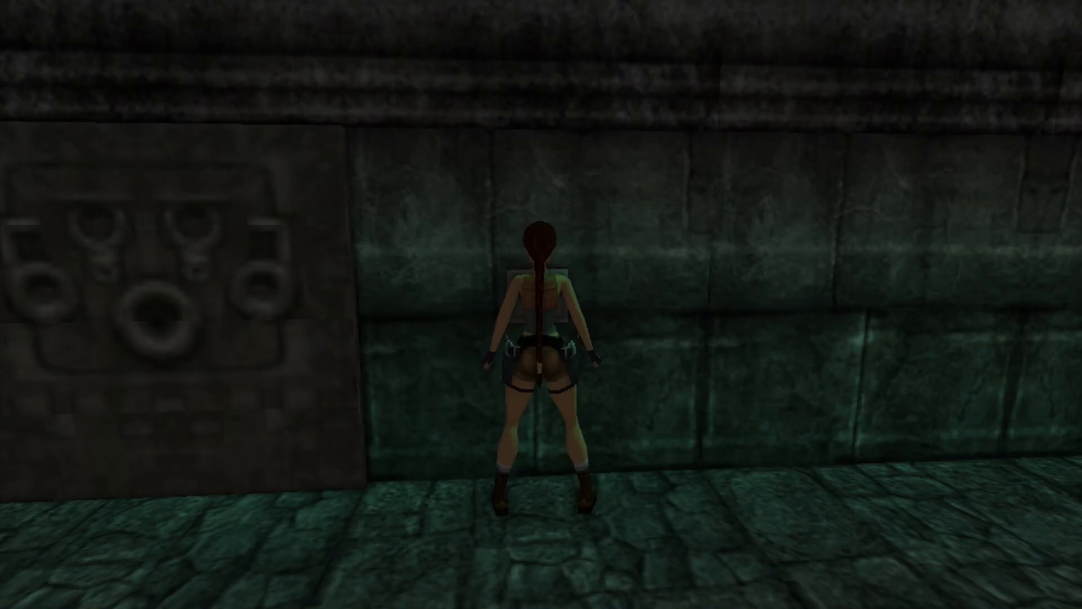
pyautogui.press('Escape')
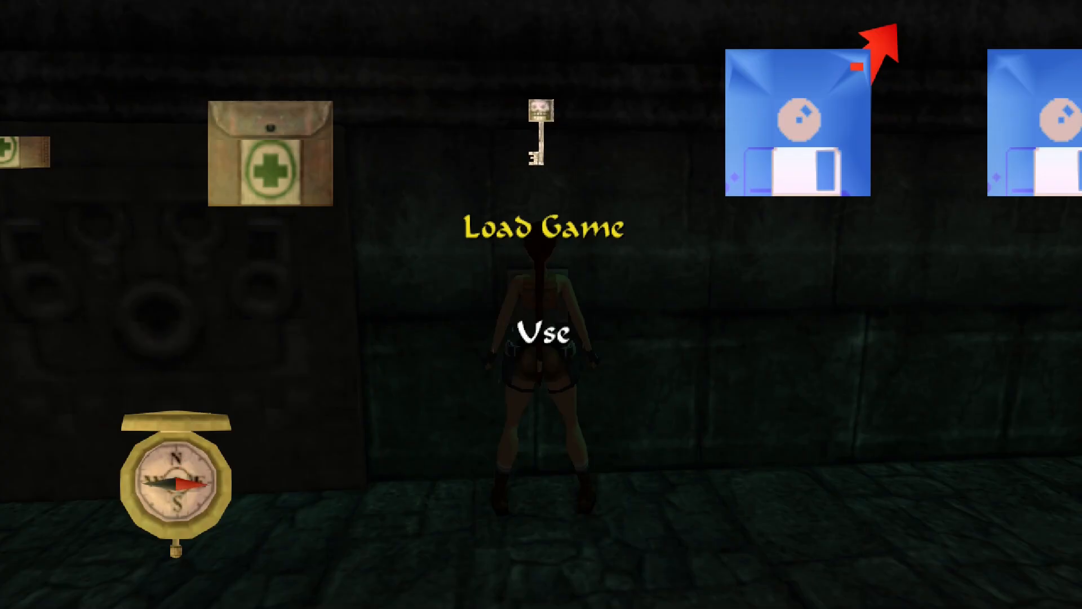
pyautogui.press('Return')
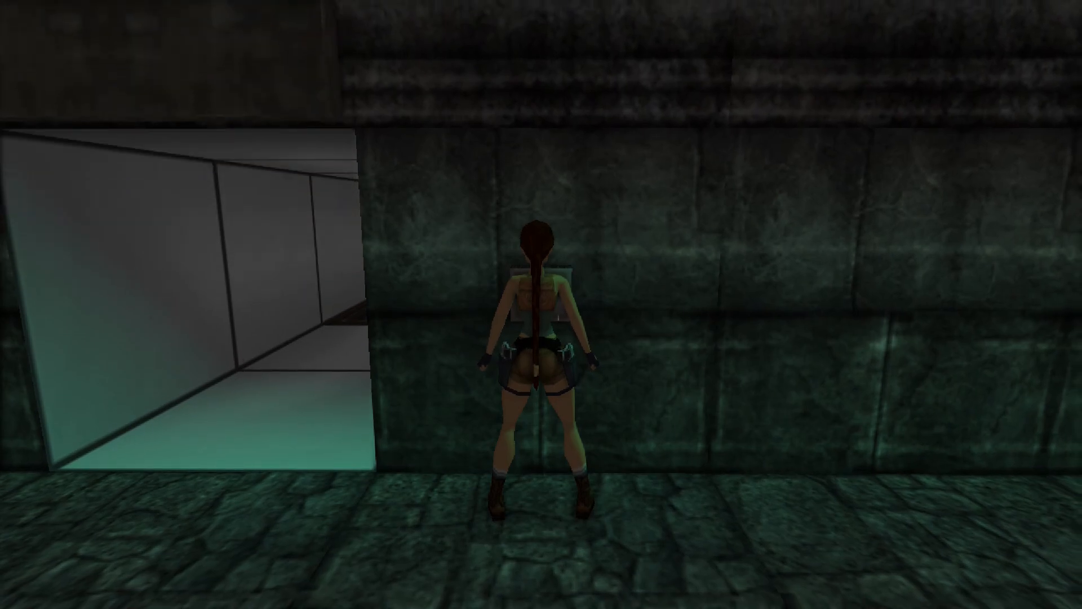
# Walk through the doorway into the corridor, over the patterned floor tile, and turn back towards the door.
pyautogui.press('Left')
pyautogui.press('Up')
pyautogui.press('Right')
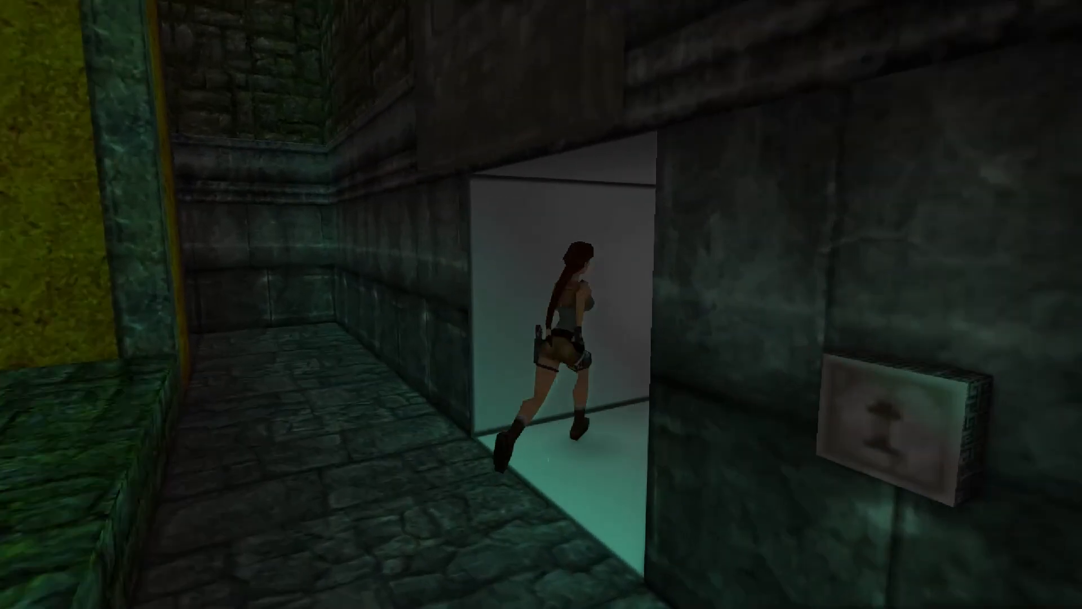
pyautogui.press('Up')
pyautogui.press('Right')
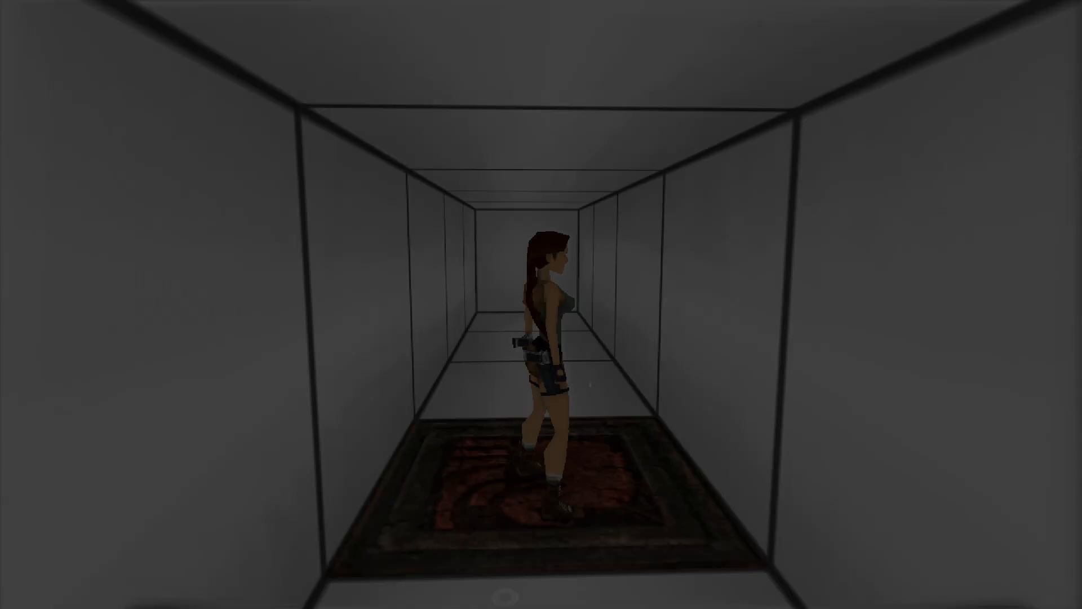
pyautogui.press('Up')
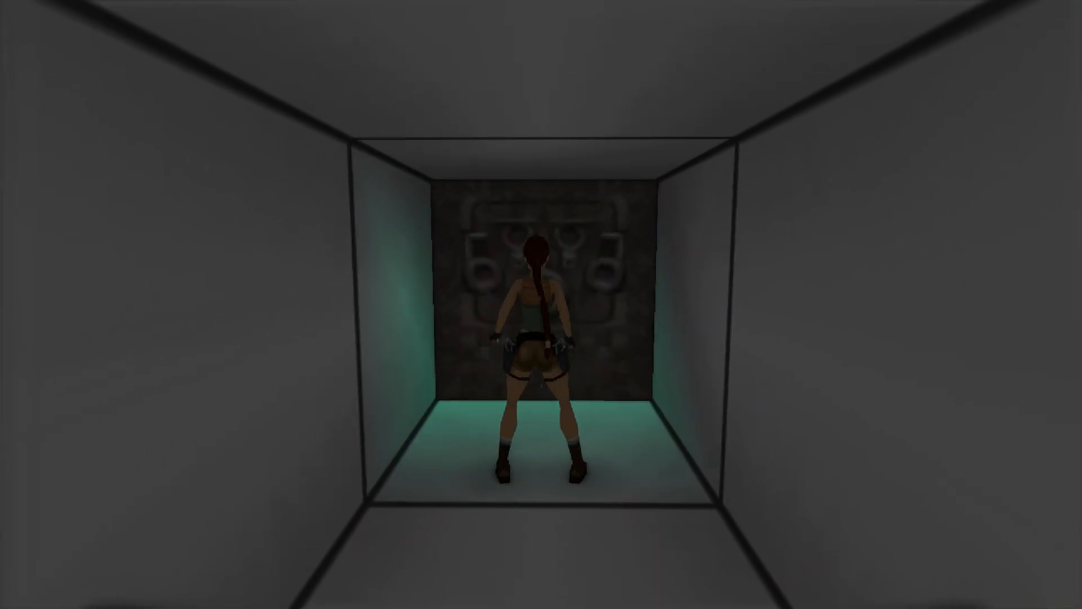
# Walk back out of the corridor to the keyhole beside the door and finish the playtest.
pyautogui.press('Up')
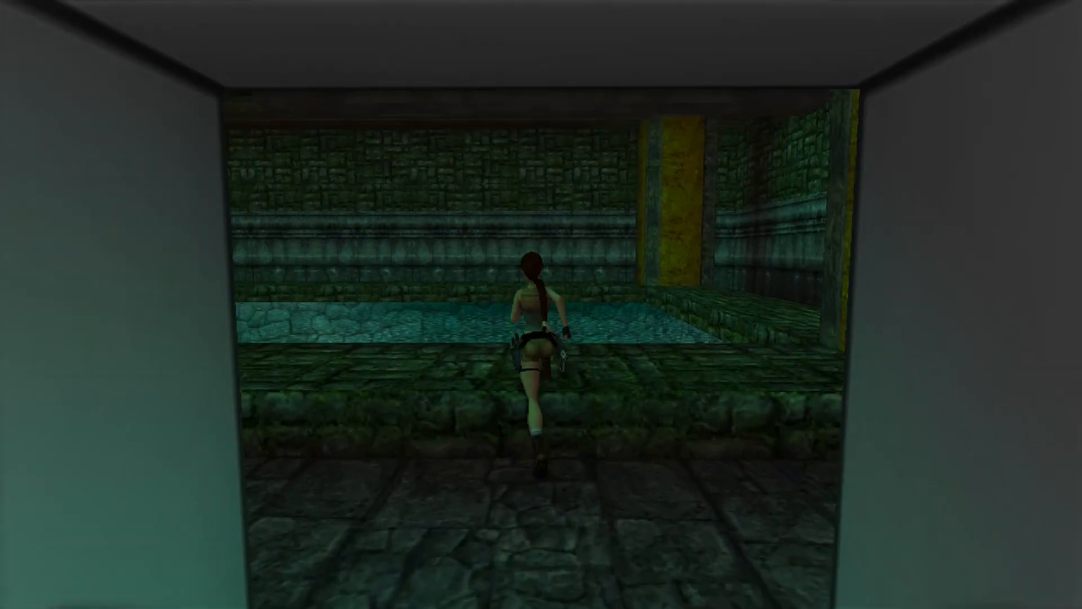
pyautogui.press('Left')
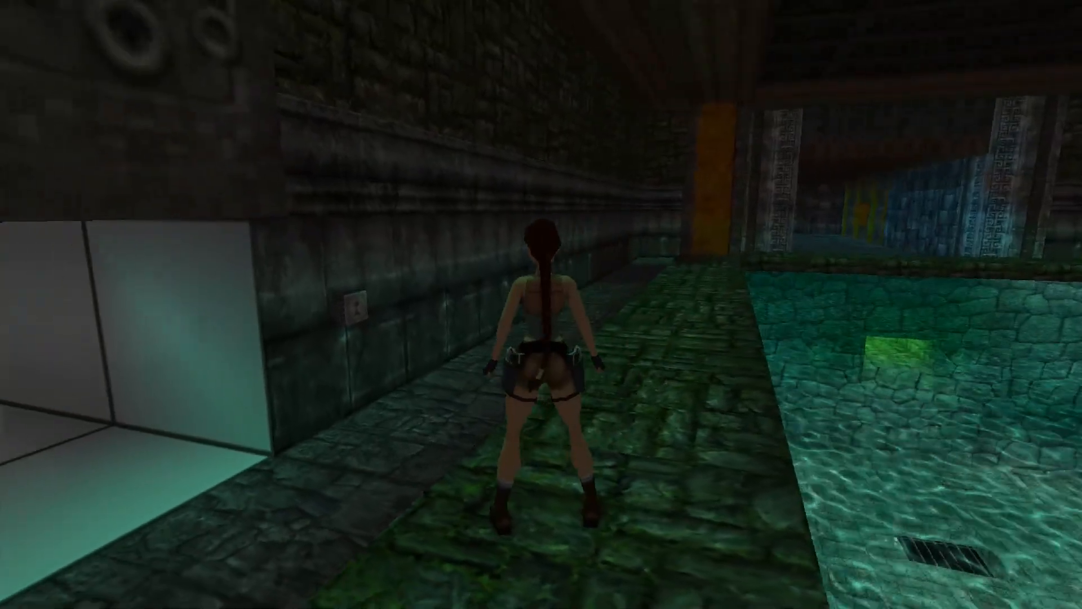
pyautogui.press('Up')
pyautogui.press('Left')
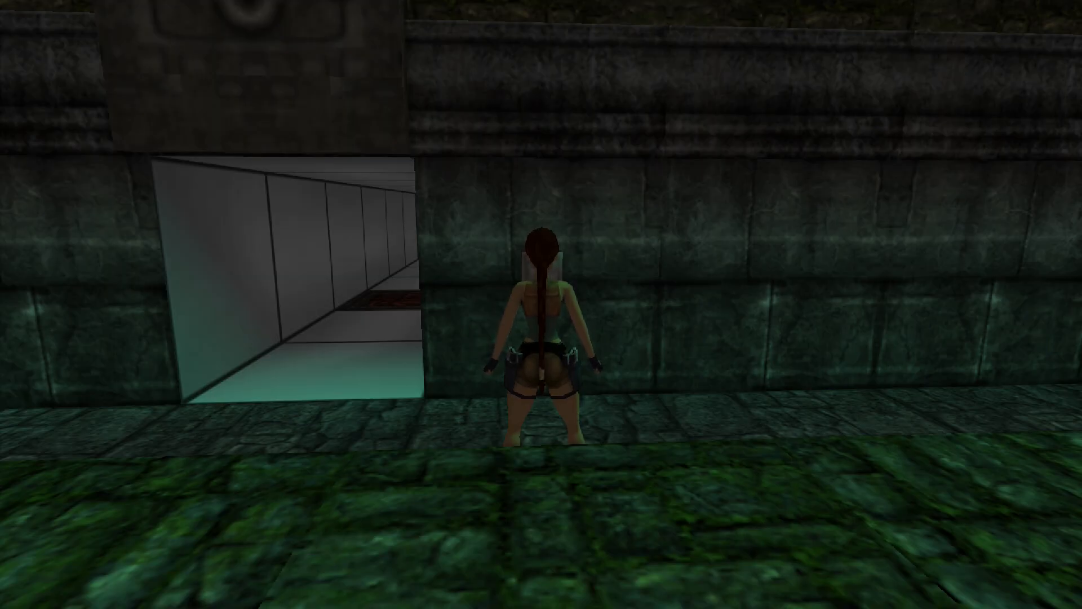
pyautogui.press('Right')
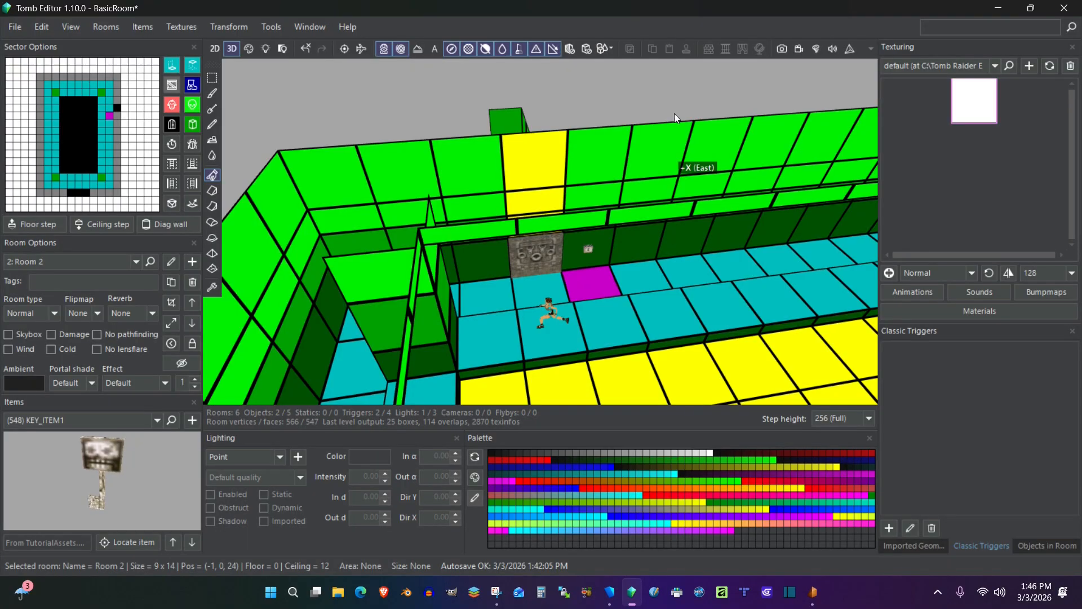
pyautogui.moveTo(701, 292); pyautogui.dragTo(400, 147, button='right')
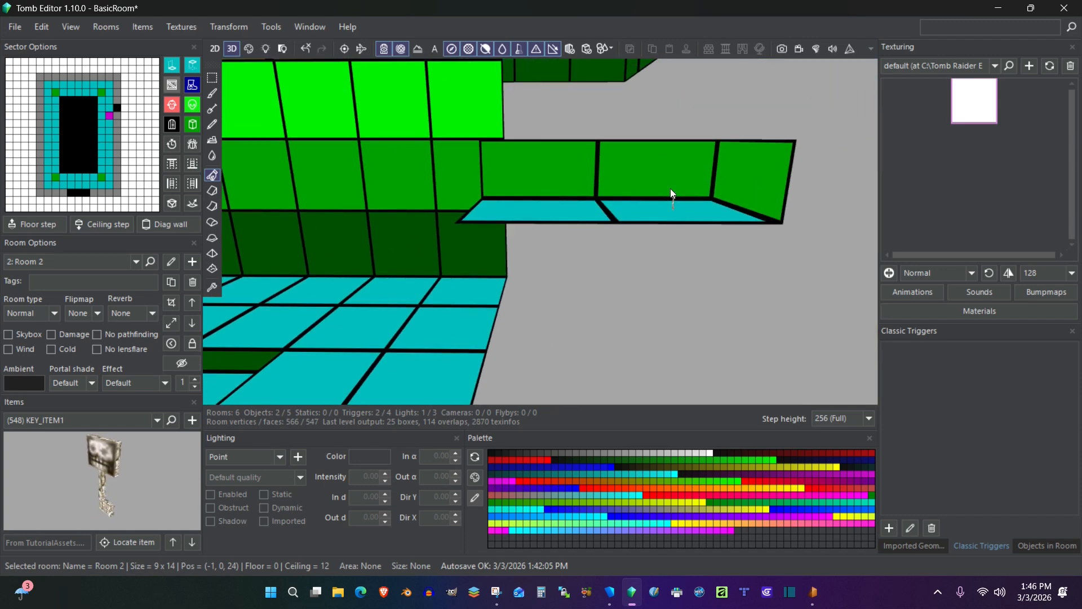
pyautogui.moveTo(488, 146); pyautogui.dragTo(519, 154, button='right')
pyautogui.scroll(-6, 518, 153)
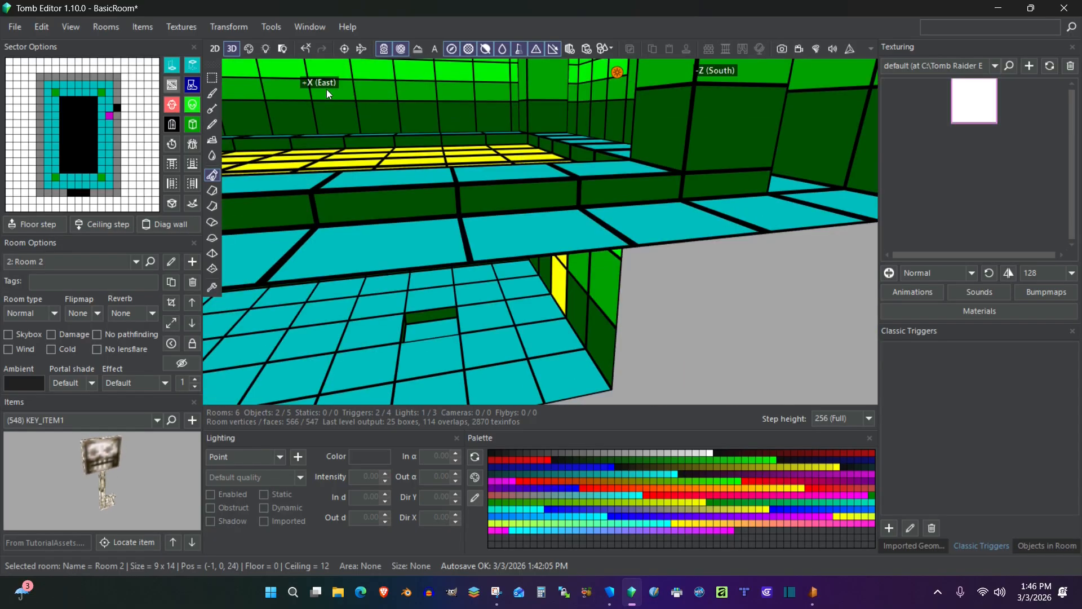
pyautogui.scroll(-3, 326, 89)
pyautogui.moveTo(326, 89); pyautogui.dragTo(393, 153, button='right')
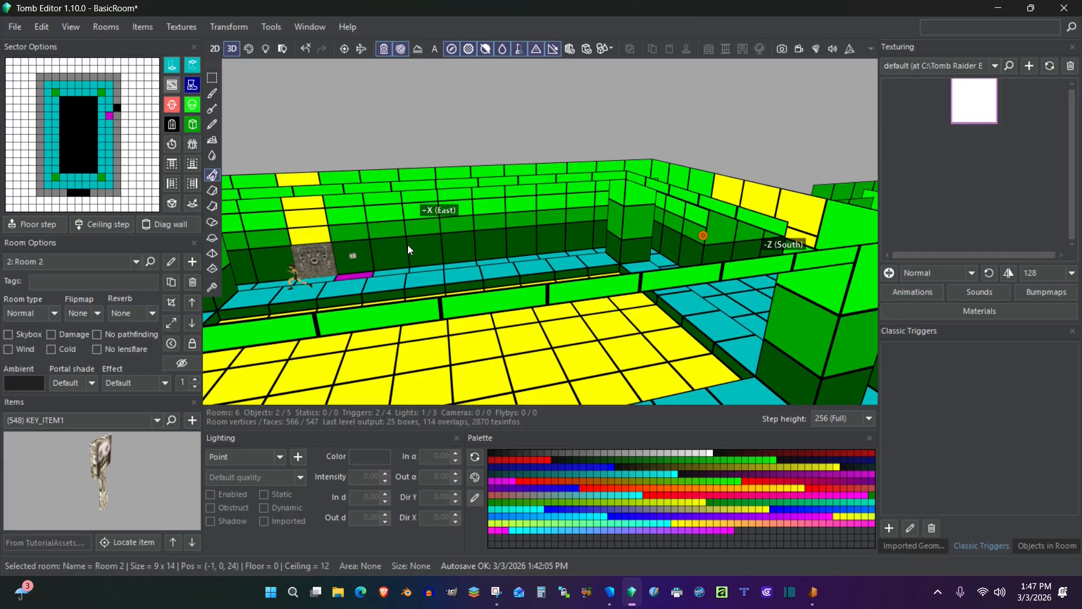
# Search the level's items for a bat, search for it in WadTool's BackToBasics2008-Peru source wad, and close WadTool.
pyautogui.click(171, 421)
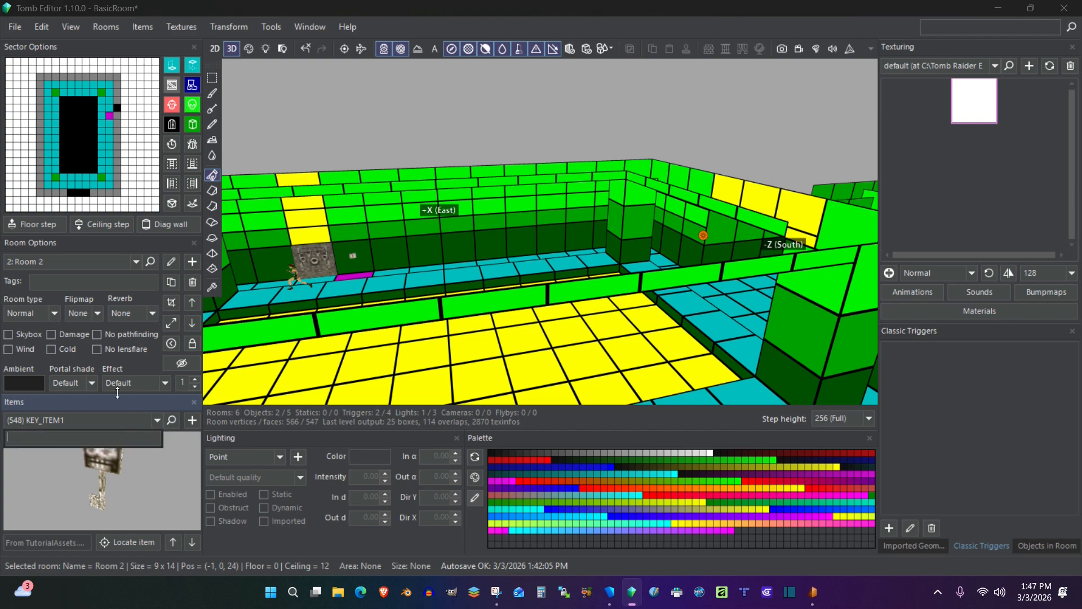
pyautogui.write('bat')
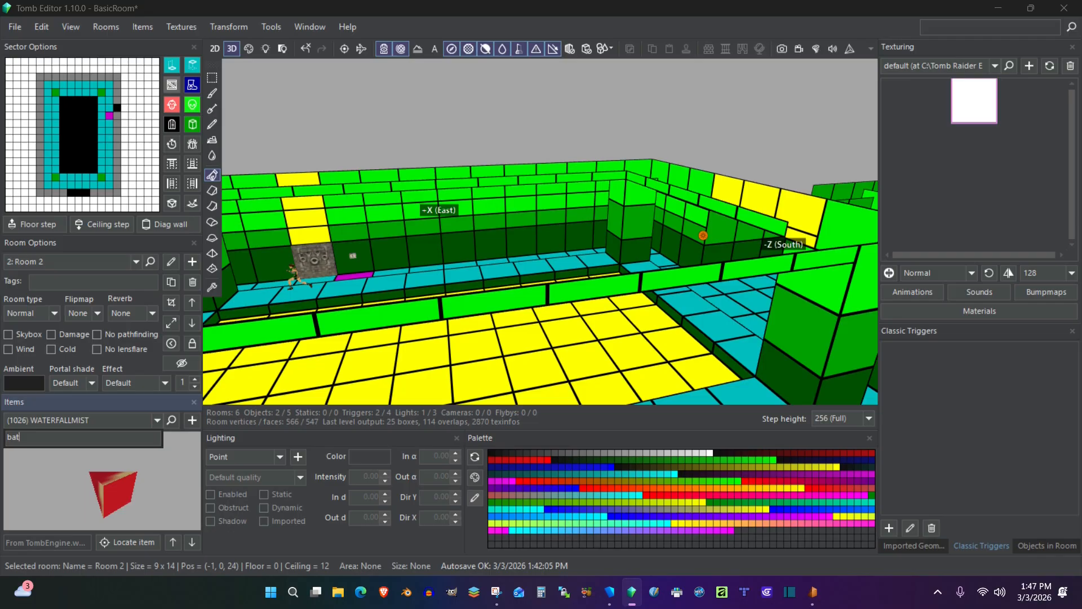
pyautogui.click(818, 586)
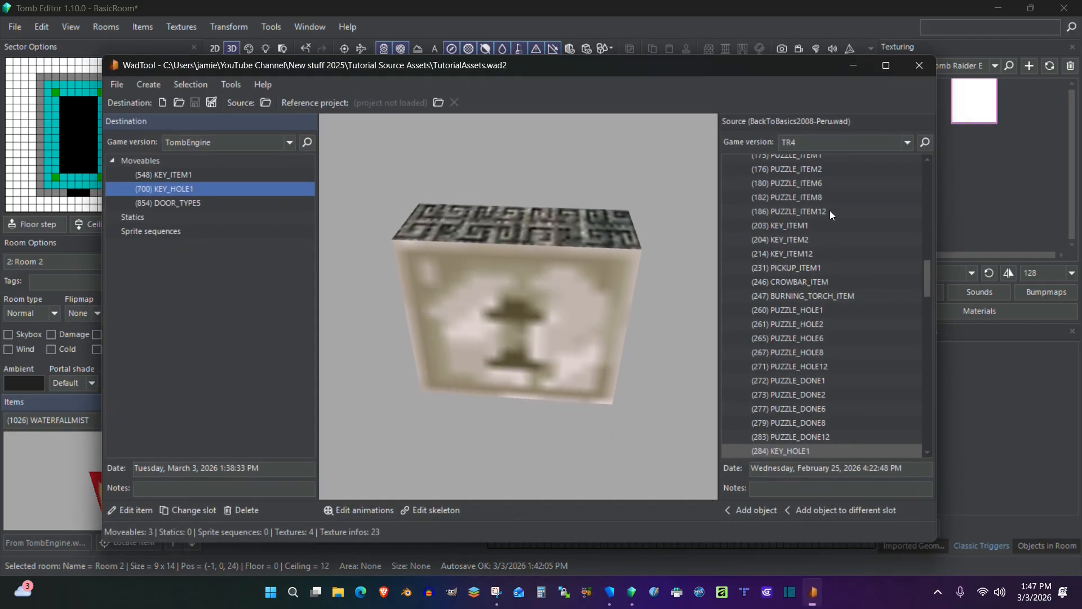
pyautogui.click(925, 143)
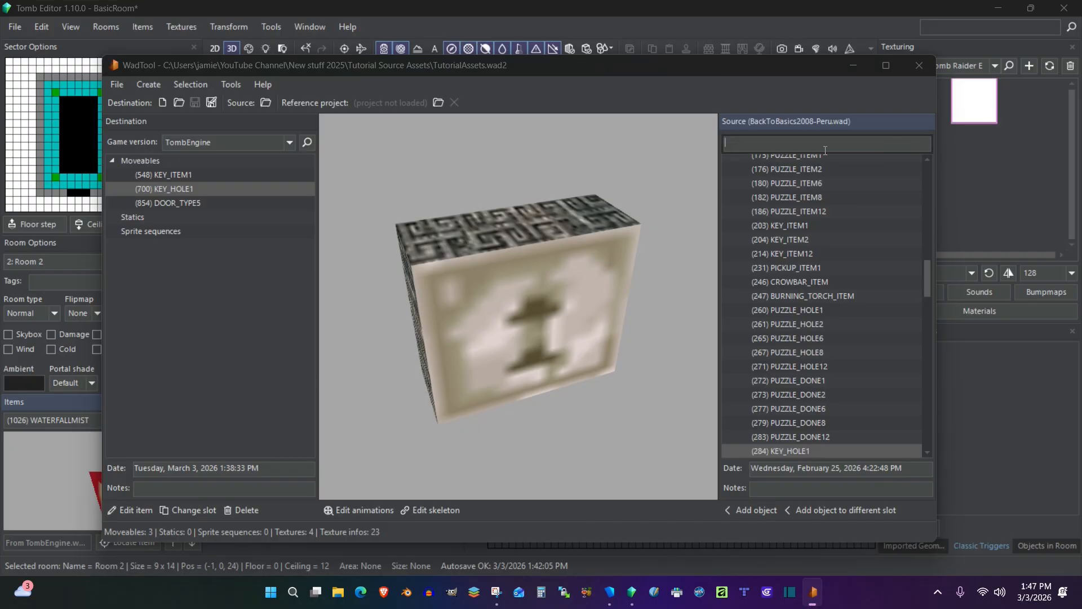
pyautogui.write('bat')
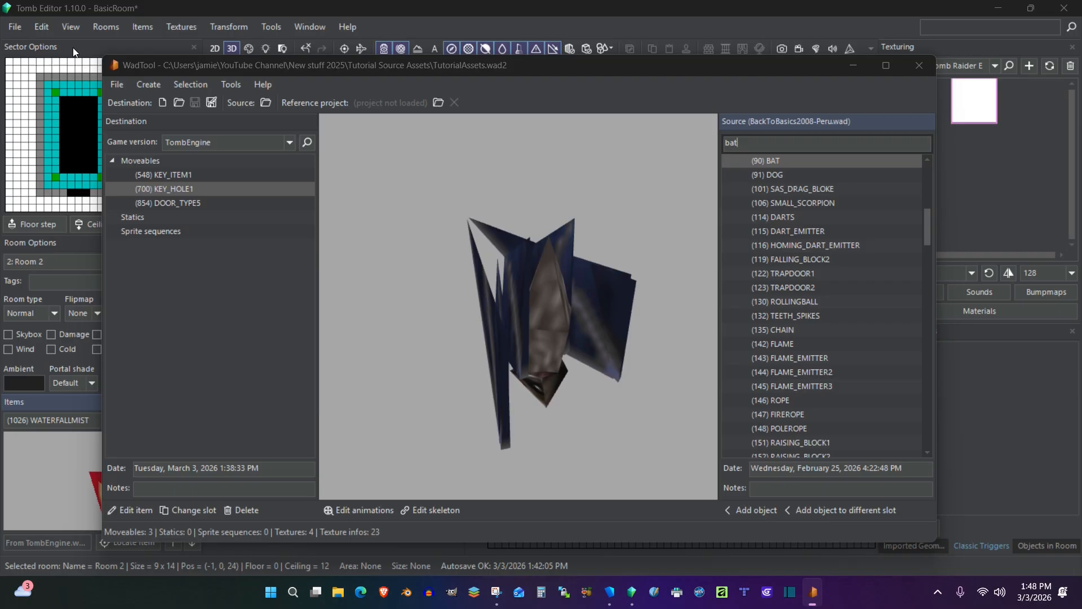
pyautogui.click(919, 66)
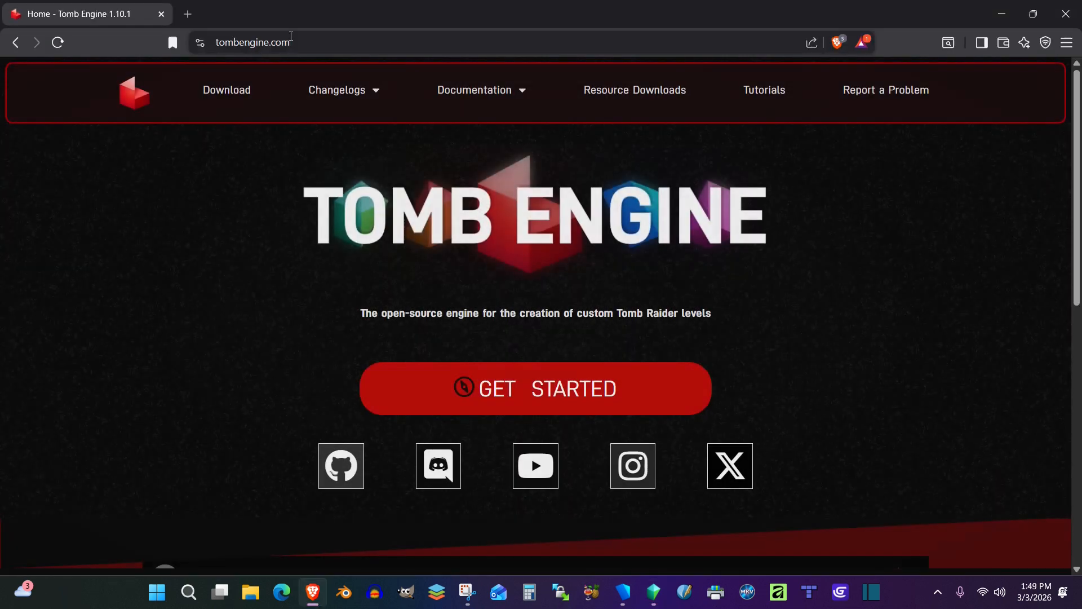
# In the browser, open the Tomb Engine site's Resource Downloads page and show the Tomb Raider IV enemies.
pyautogui.click(616, 92)
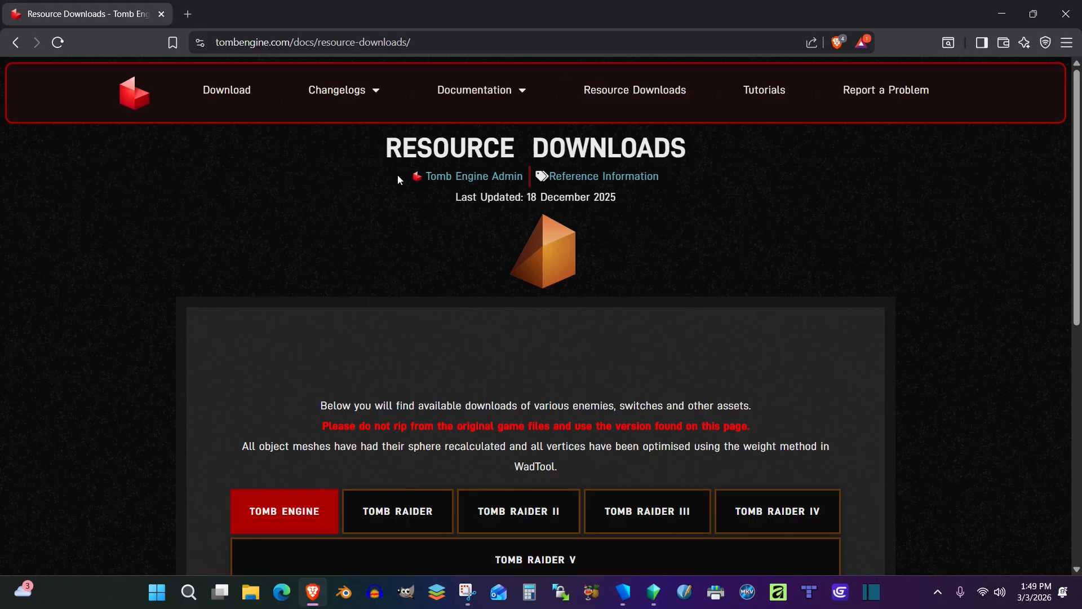
pyautogui.scroll(-3, 355, 168)
pyautogui.scroll(-1, 346, 165)
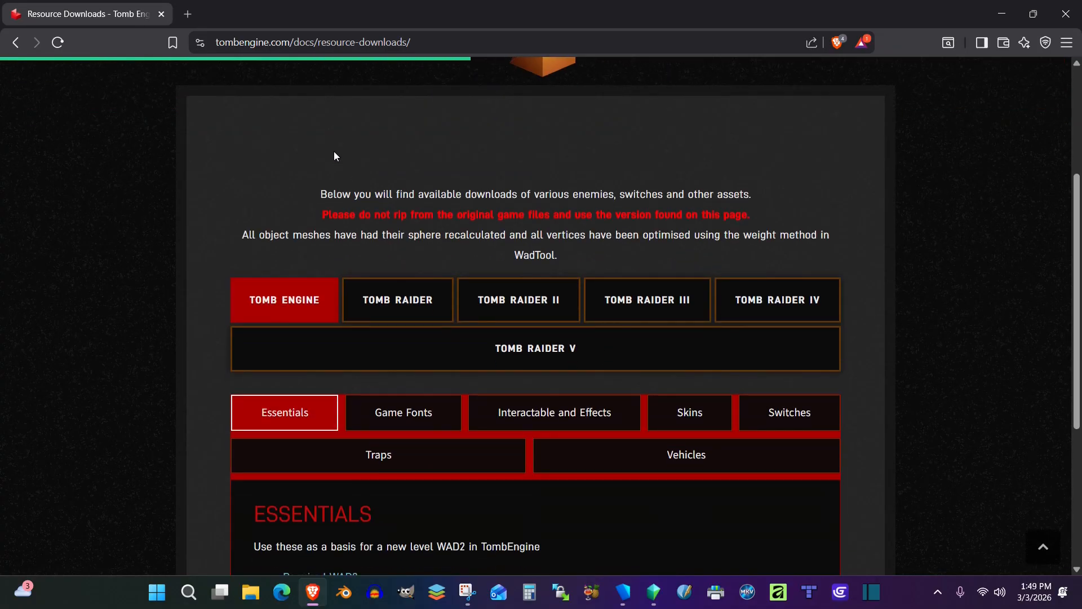
pyautogui.scroll(-1, 334, 157)
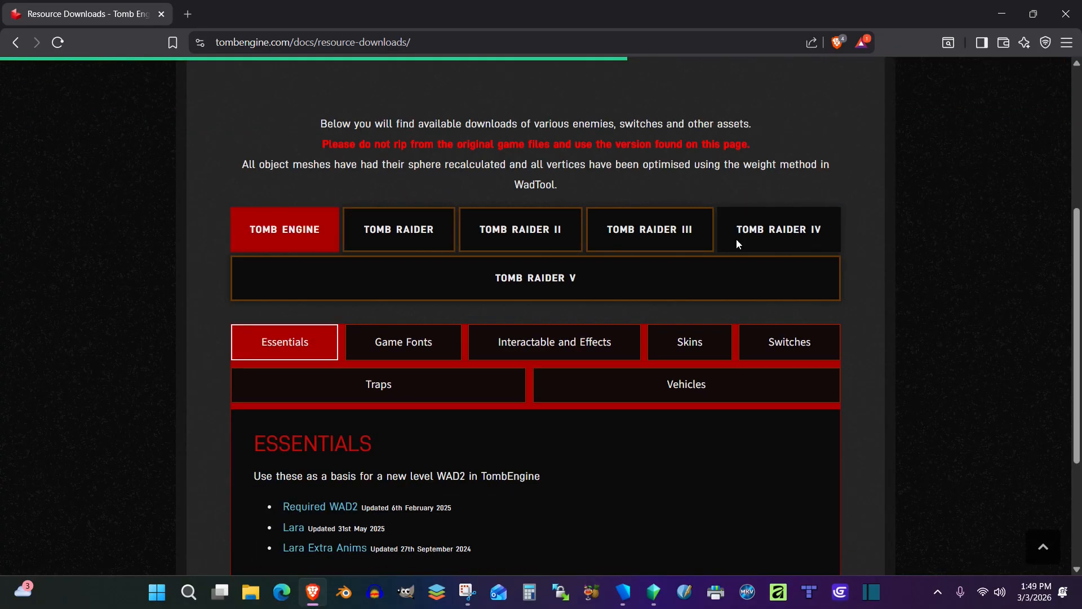
pyautogui.click(762, 229)
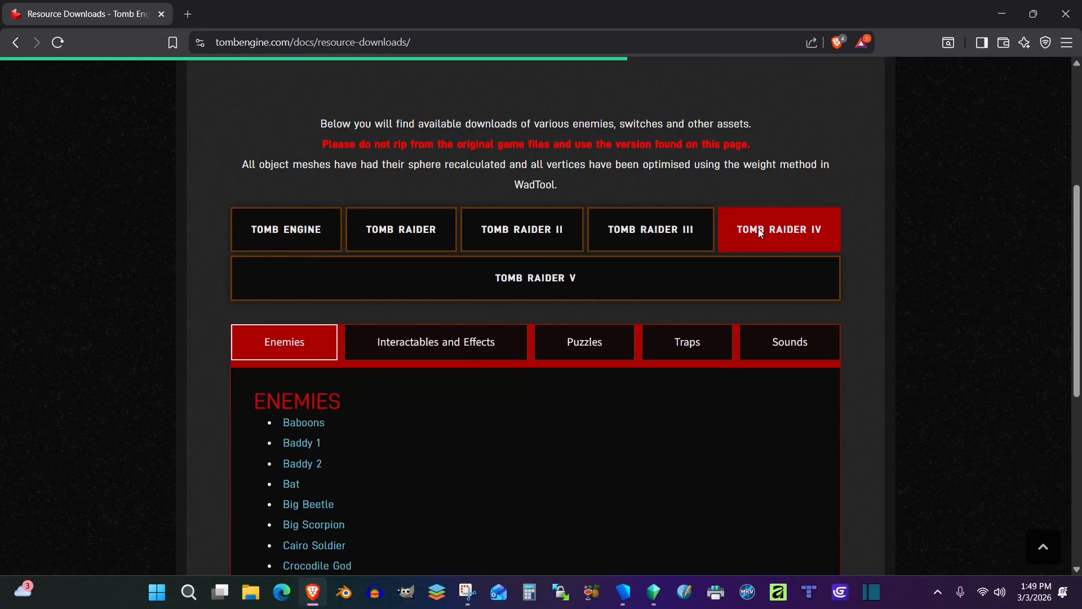
# View the Tomb Engine and Tomb Raider resource sections, return to Tomb Raider IV, and open its Bat download, cancelling the save.
pyautogui.click(330, 235)
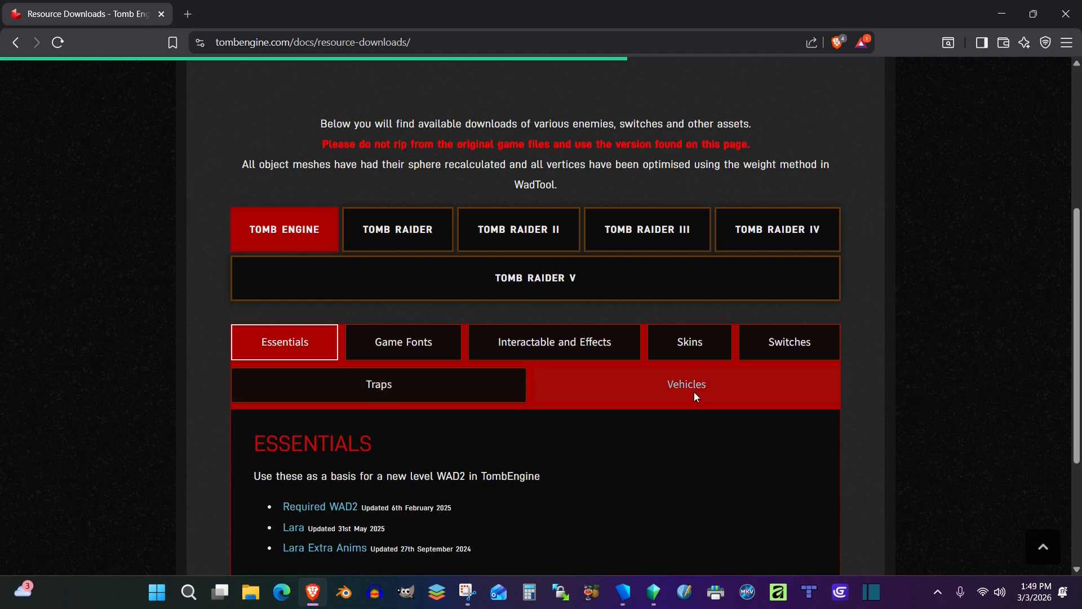
pyautogui.click(412, 231)
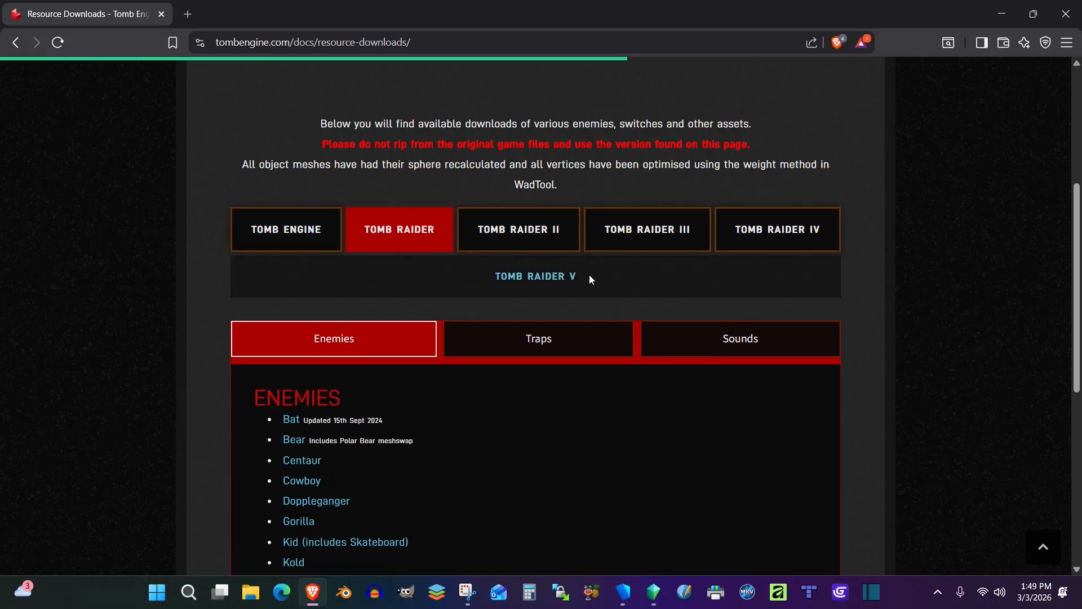
pyautogui.click(773, 228)
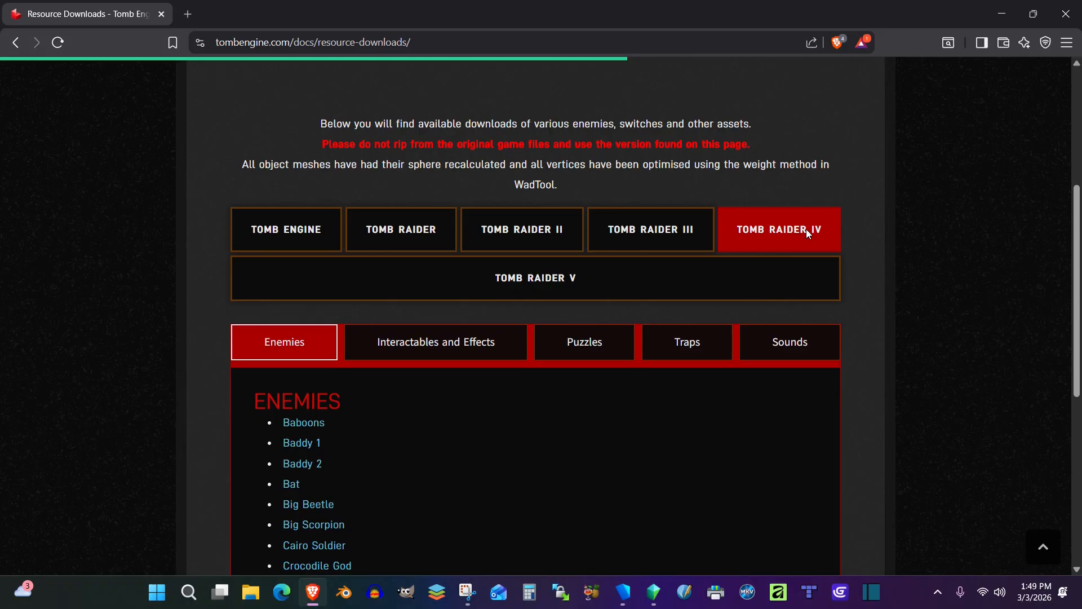
pyautogui.click(293, 485)
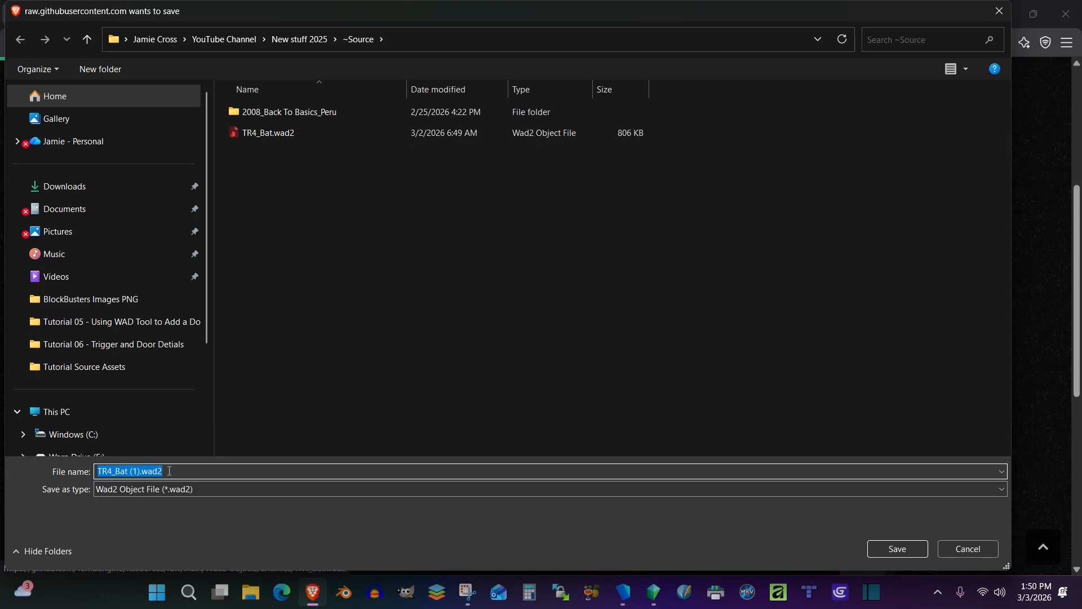
pyautogui.click(968, 548)
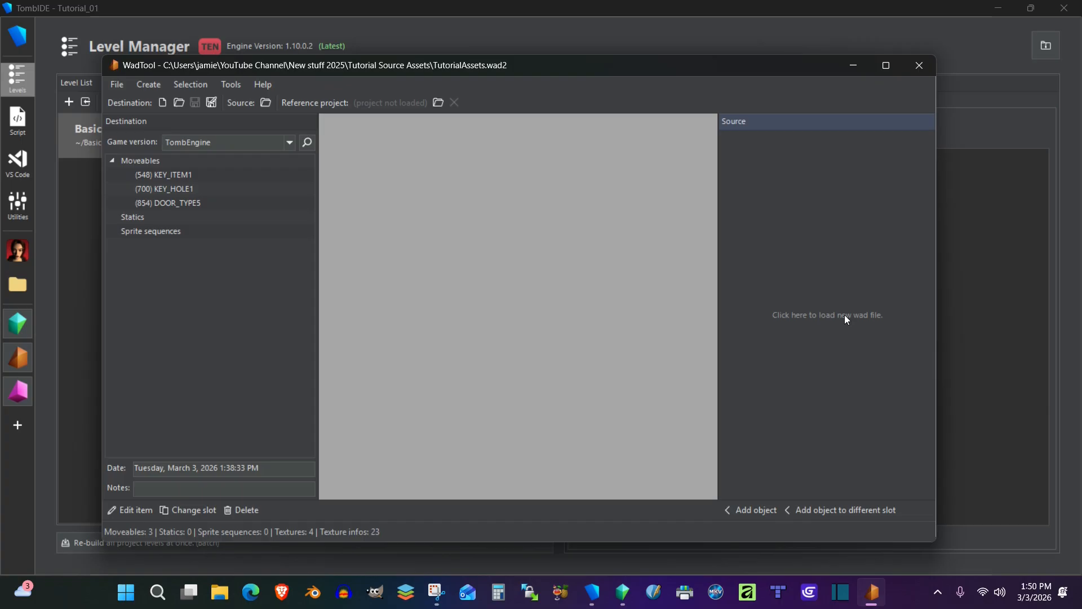
# In WadTool, load TR4_Bat.wad2 from the ~Source folder as the source wad.
pyautogui.click(844, 314)
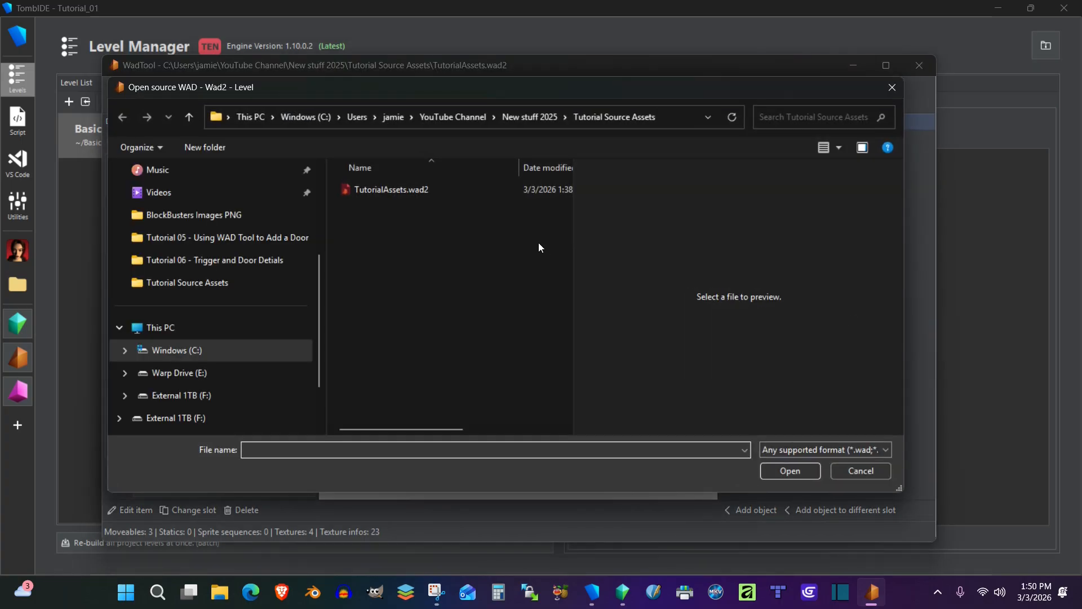
pyautogui.click(549, 117)
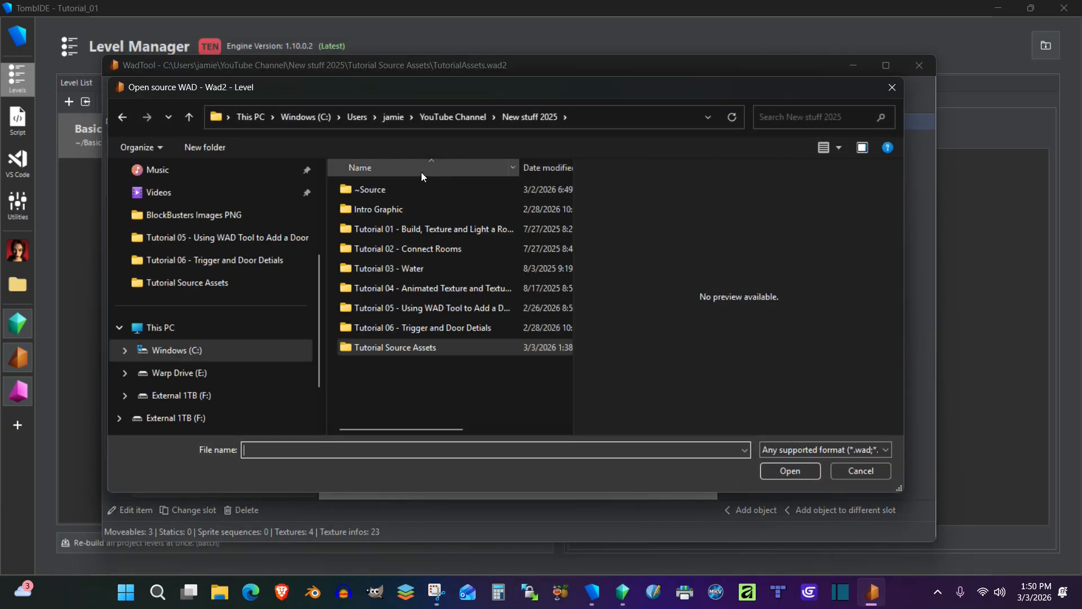
pyautogui.doubleClick(400, 188)
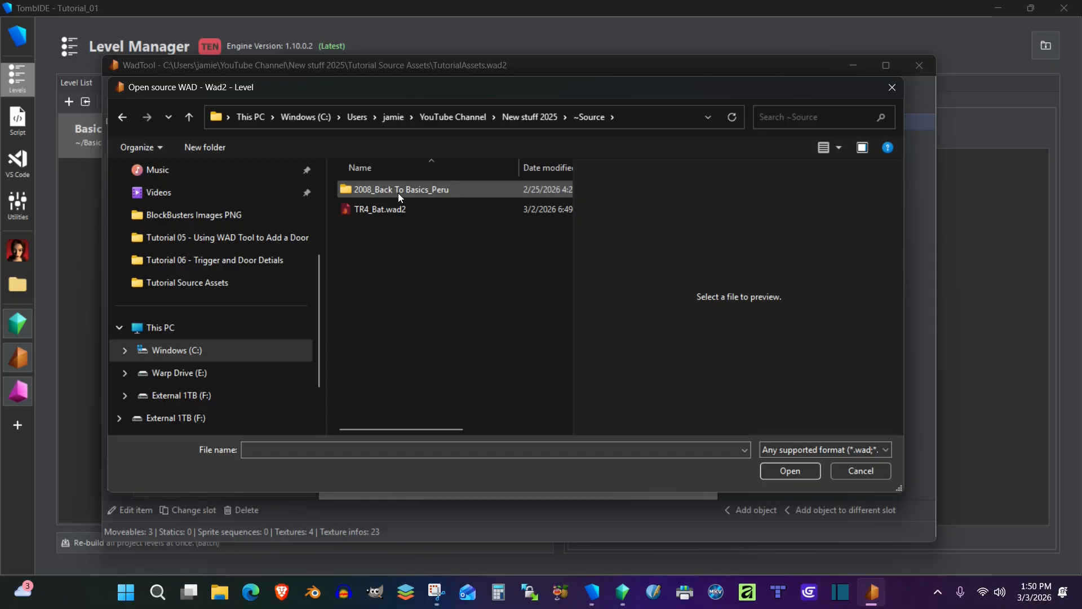
pyautogui.click(369, 209)
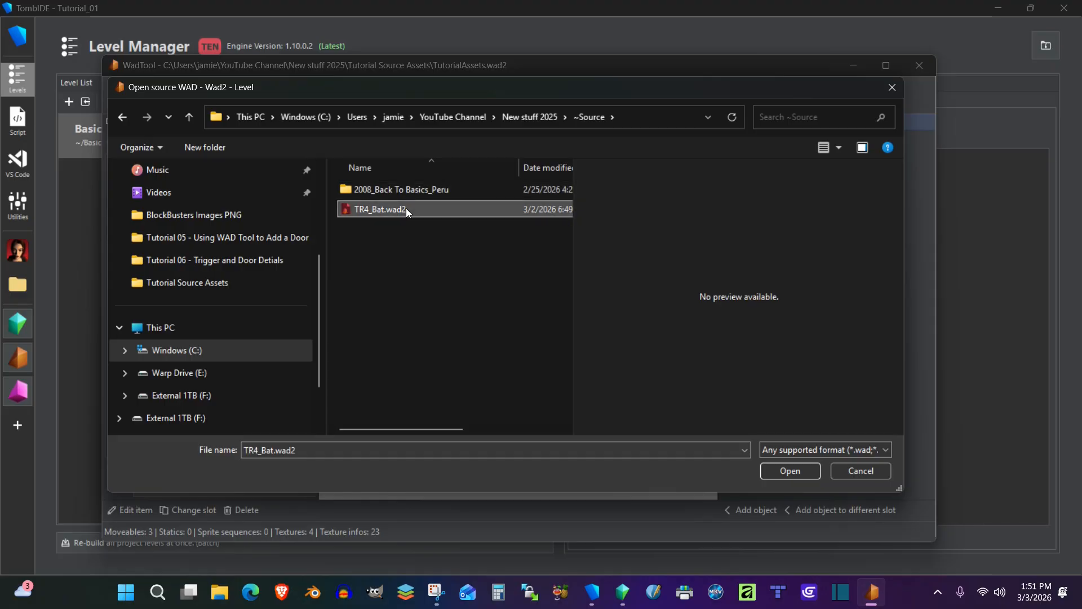
pyautogui.click(789, 473)
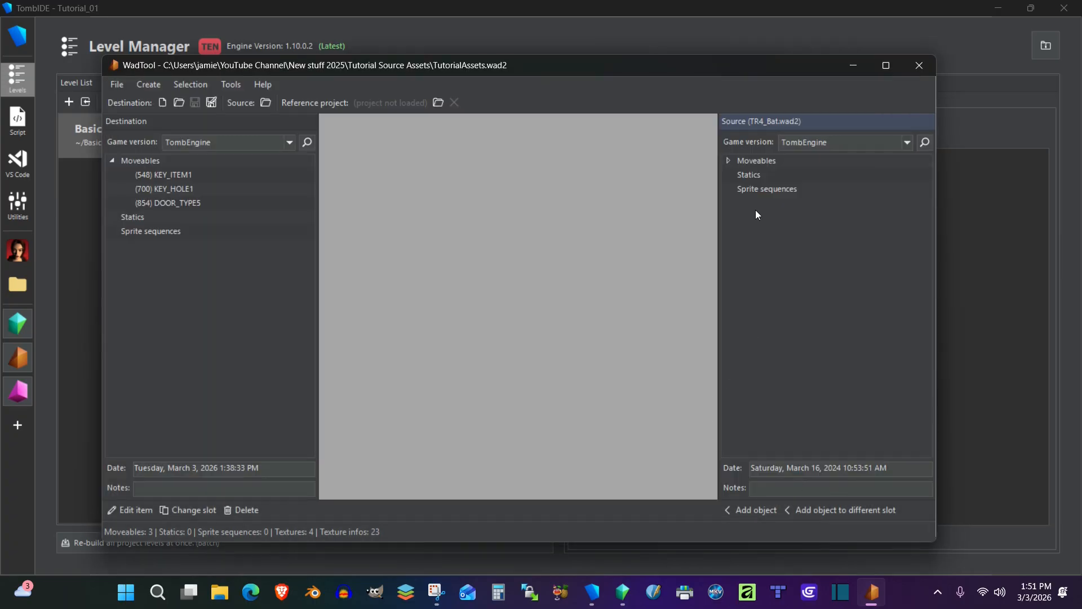
# Add the BAT moveable from the source wad to TutorialAssets.wad2, save the destination wad, and close WadTool.
pyautogui.click(727, 161)
pyautogui.click(756, 175)
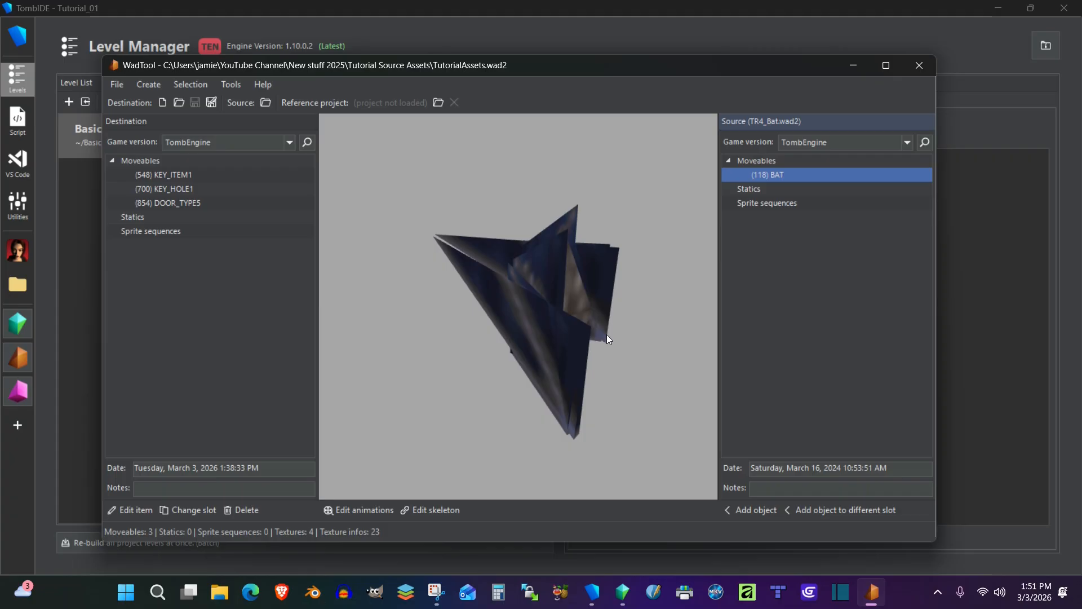
pyautogui.click(752, 509)
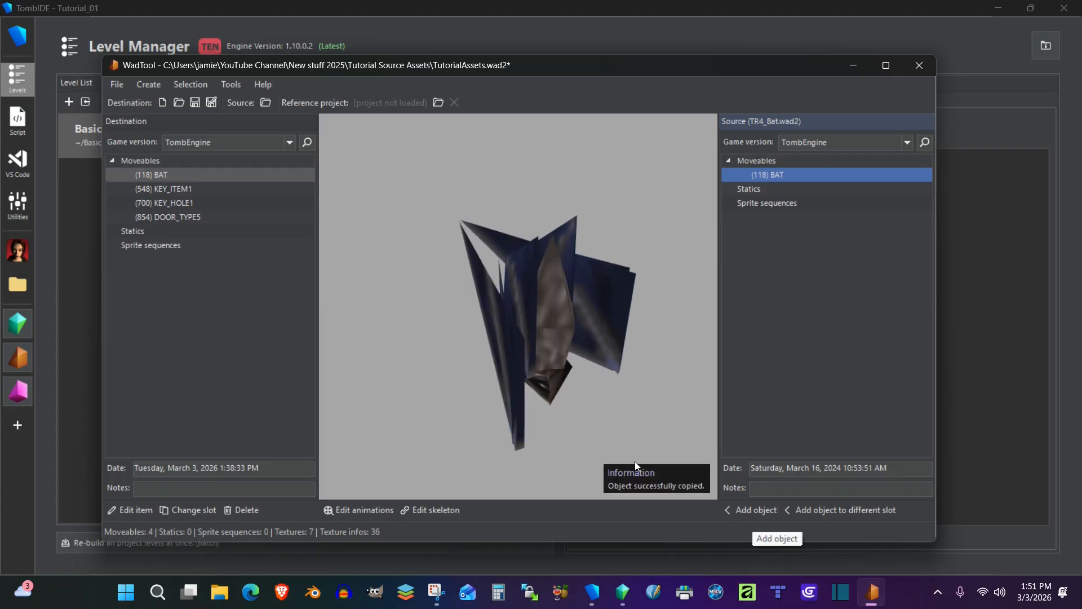
pyautogui.click(195, 102)
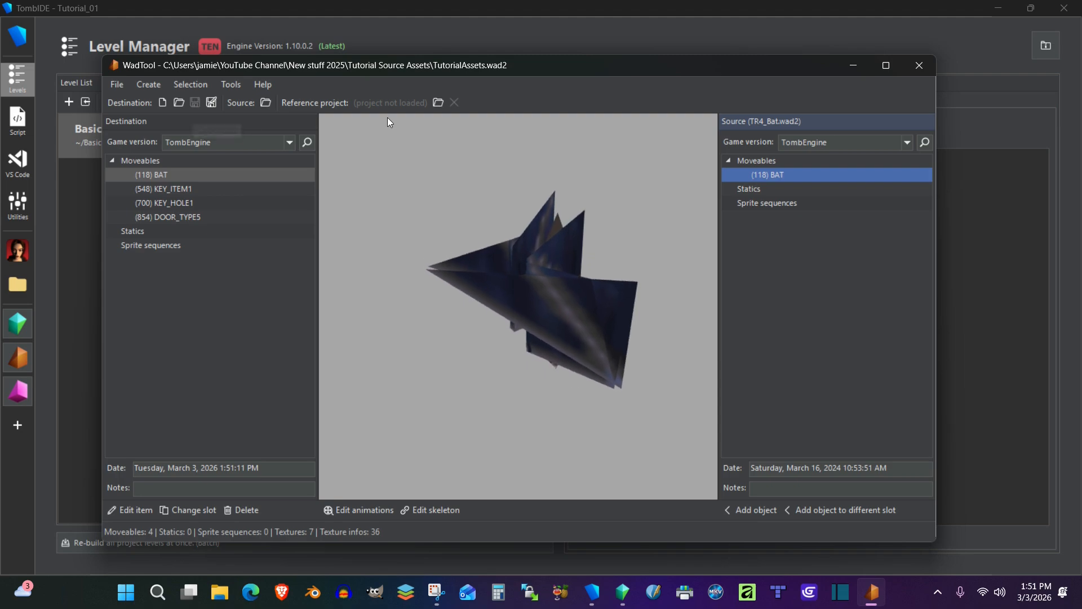
pyautogui.click(919, 66)
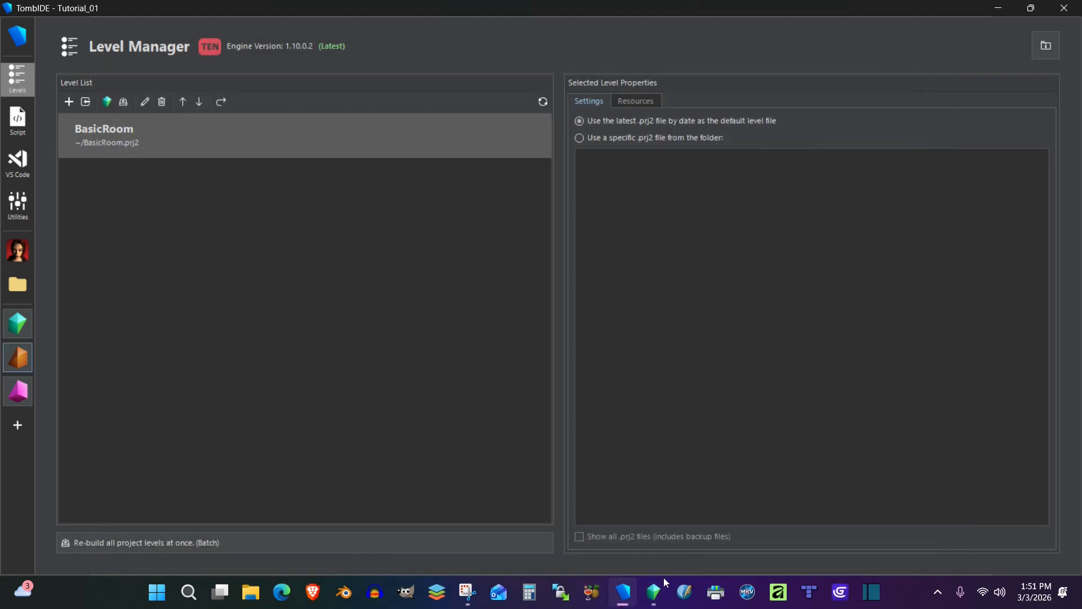
# Switch to Tomb Editor, select a ceiling sector above the pool in Room 2, and search the items for bat.
pyautogui.click(654, 592)
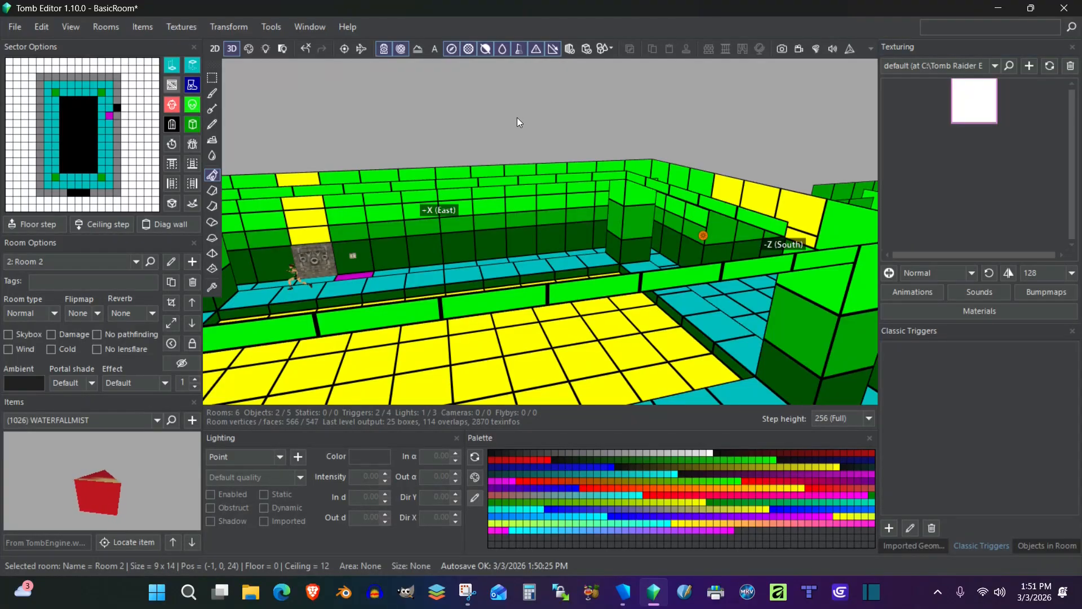
pyautogui.moveTo(635, 145); pyautogui.dragTo(607, 113, button='right')
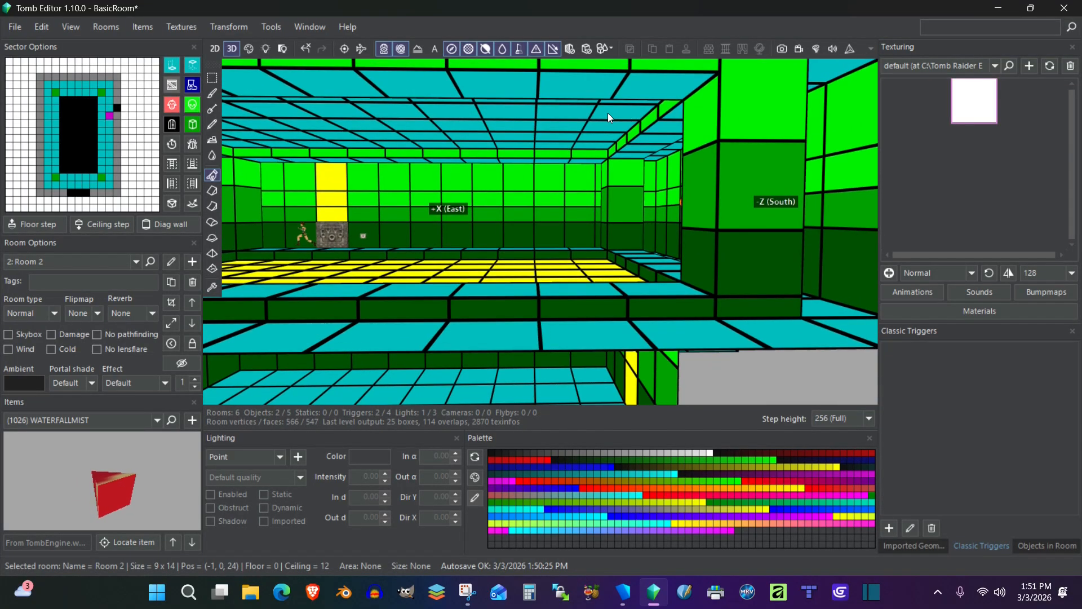
pyautogui.click(458, 127)
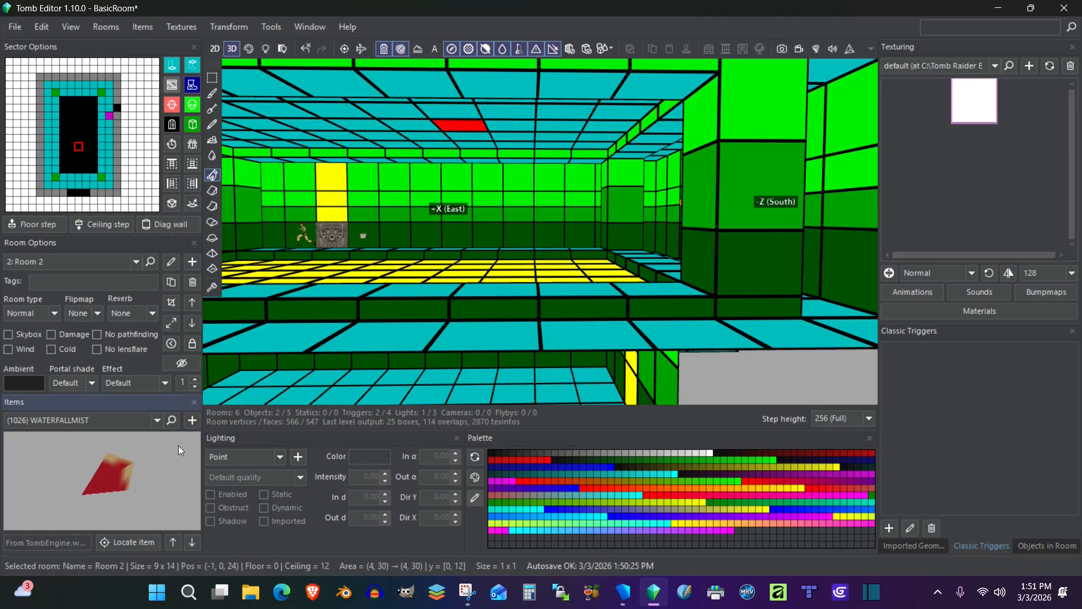
pyautogui.click(173, 420)
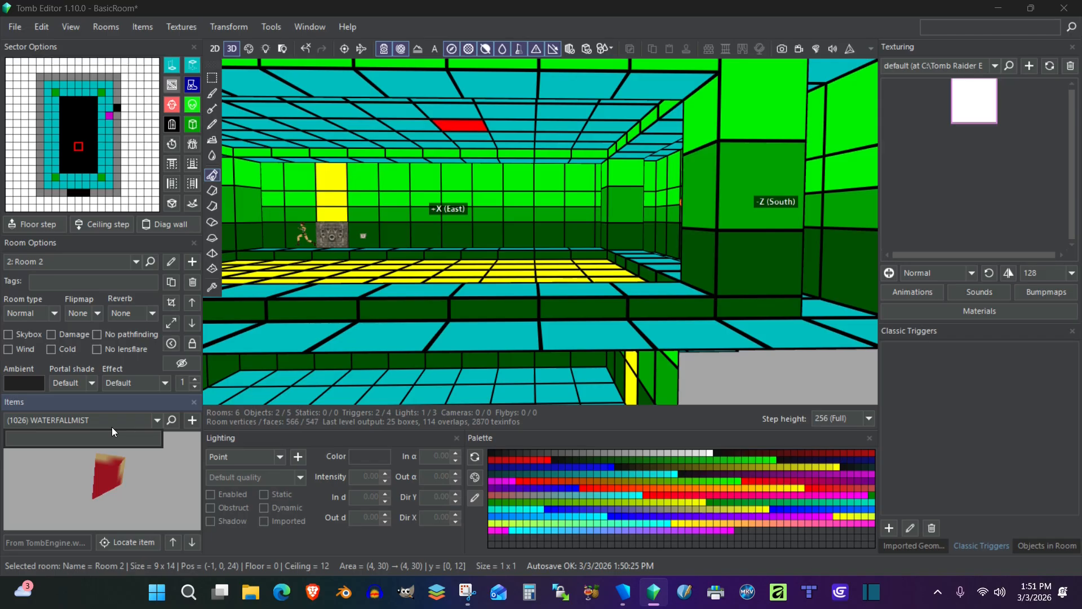
pyautogui.write('bat')
pyautogui.click(169, 469)
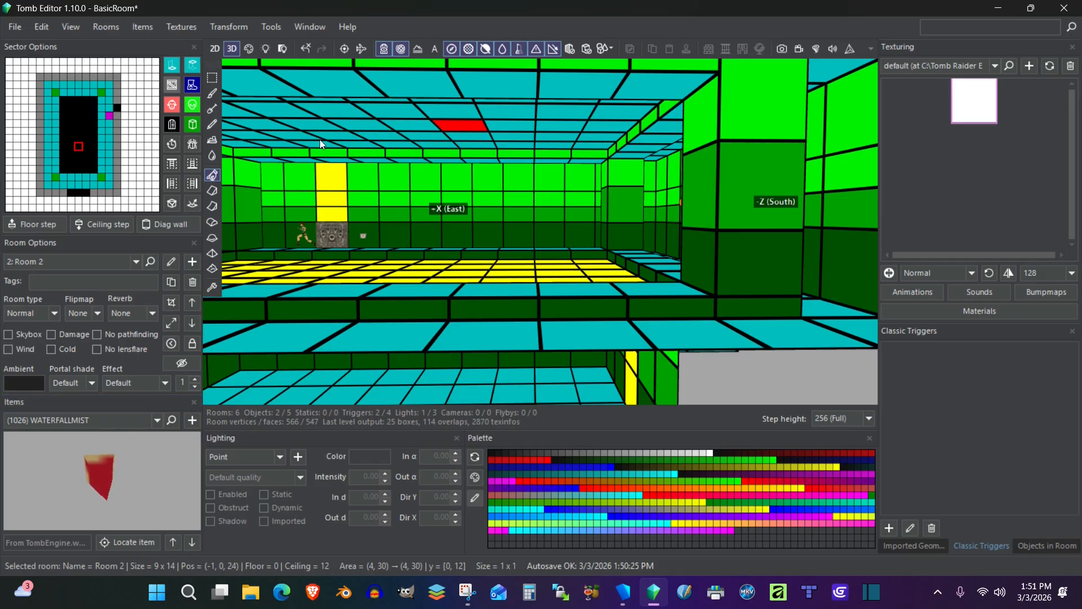
# Reload the tutorial assets in the level's object files by removing the old wad entry and adding TutorialAssets.wad2 again.
pyautogui.click(265, 27)
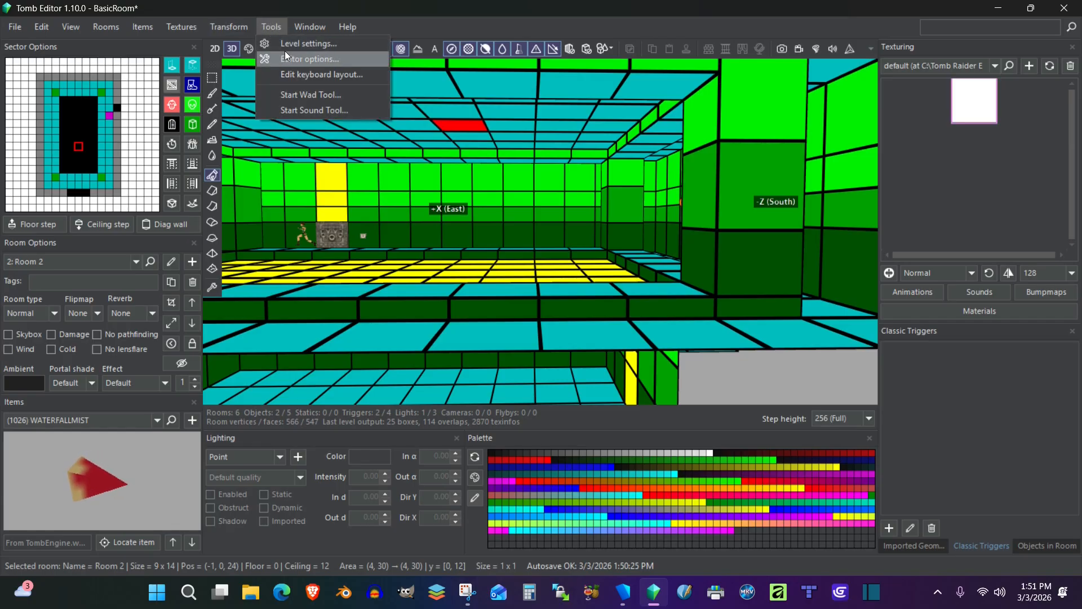
pyautogui.click(289, 43)
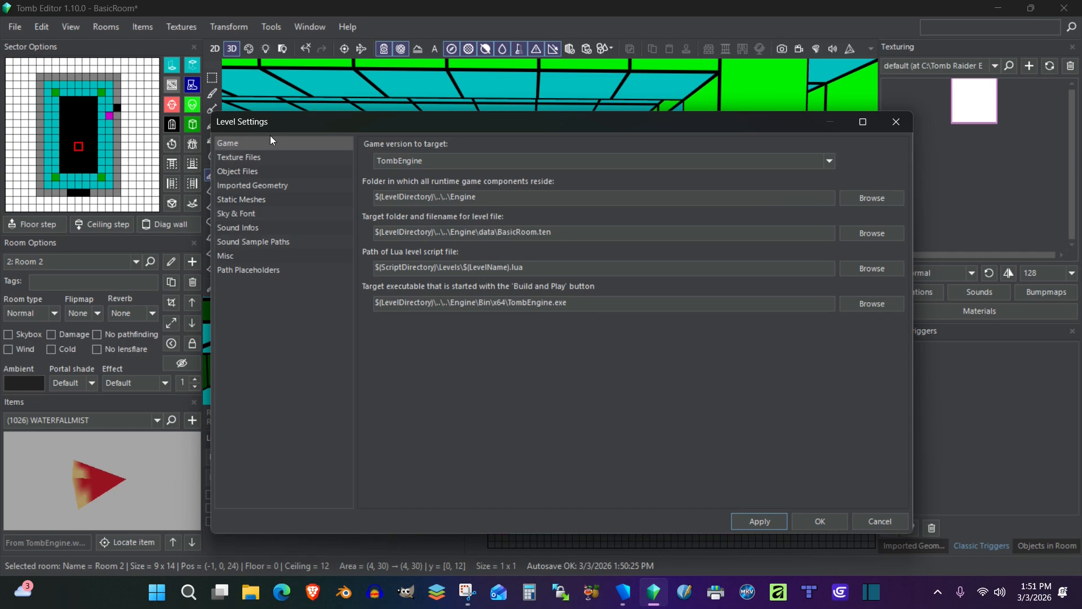
pyautogui.click(234, 170)
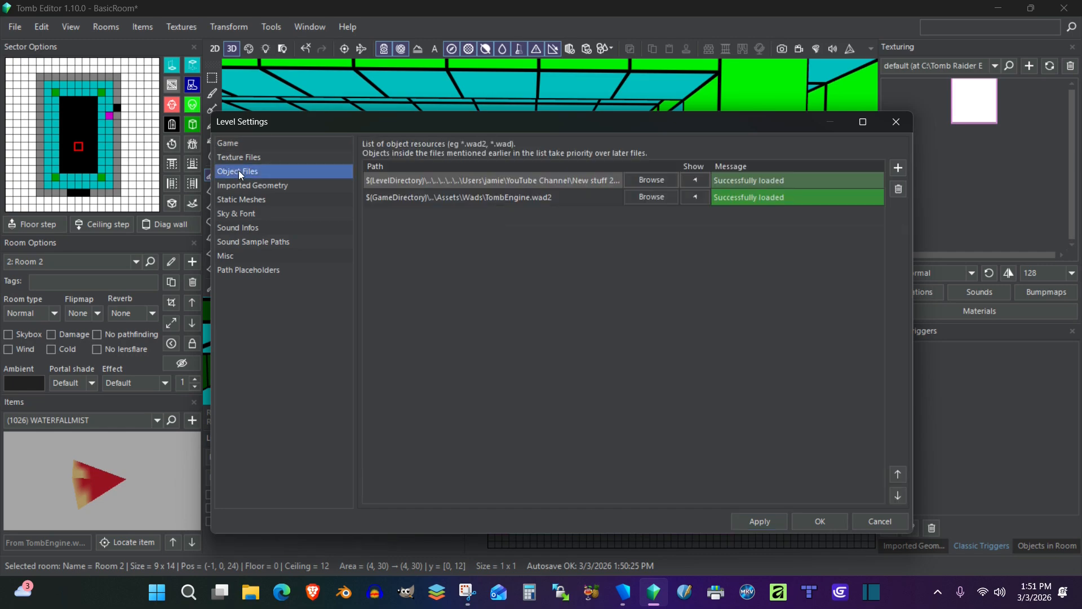
pyautogui.click(552, 179)
pyautogui.click(896, 189)
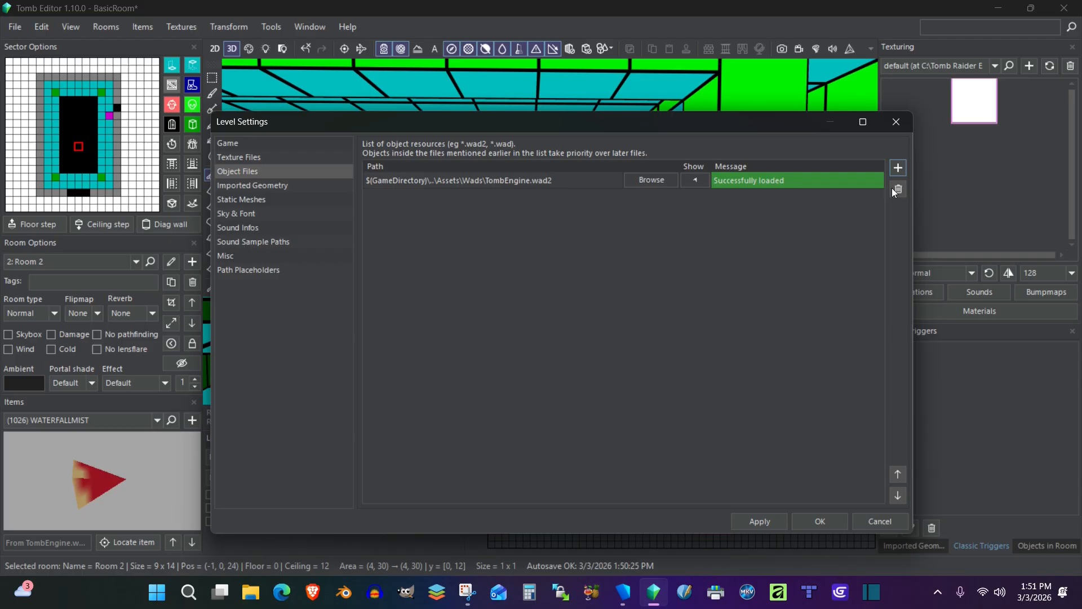
pyautogui.click(898, 167)
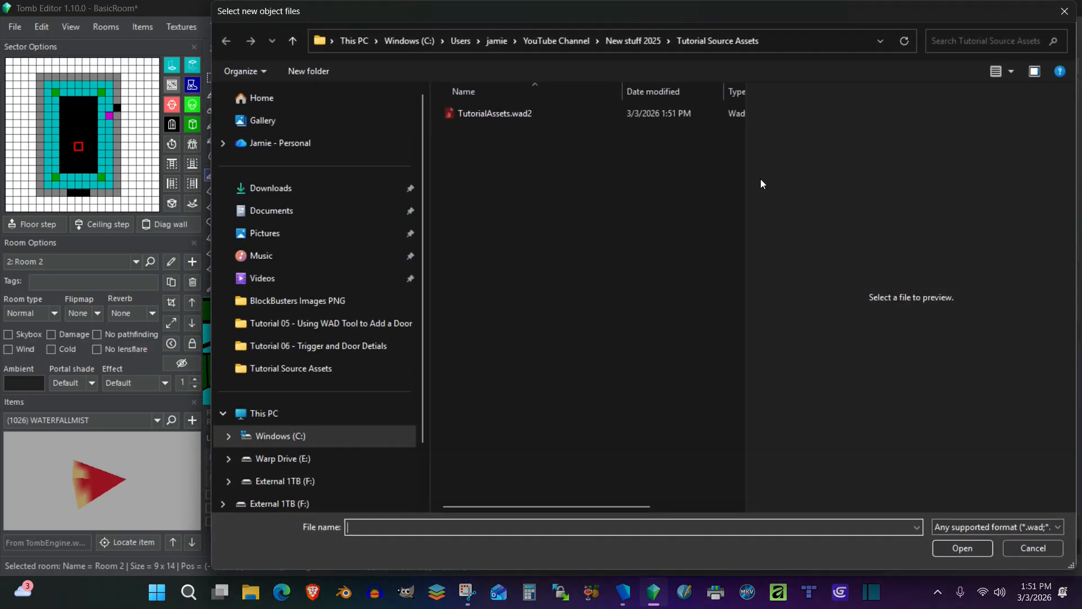
pyautogui.click(504, 114)
pyautogui.click(975, 549)
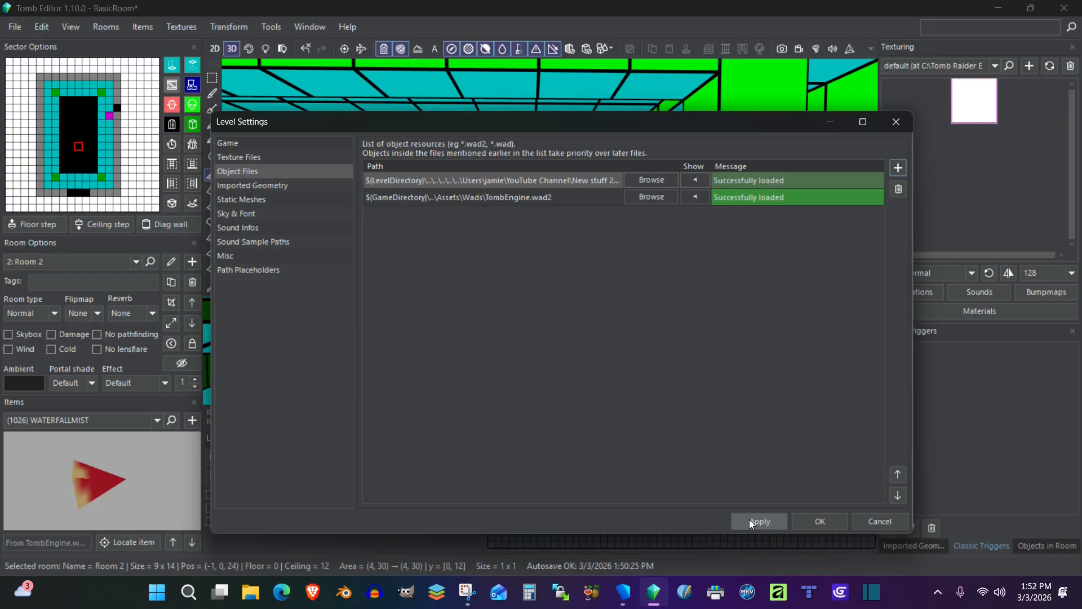
pyautogui.click(809, 520)
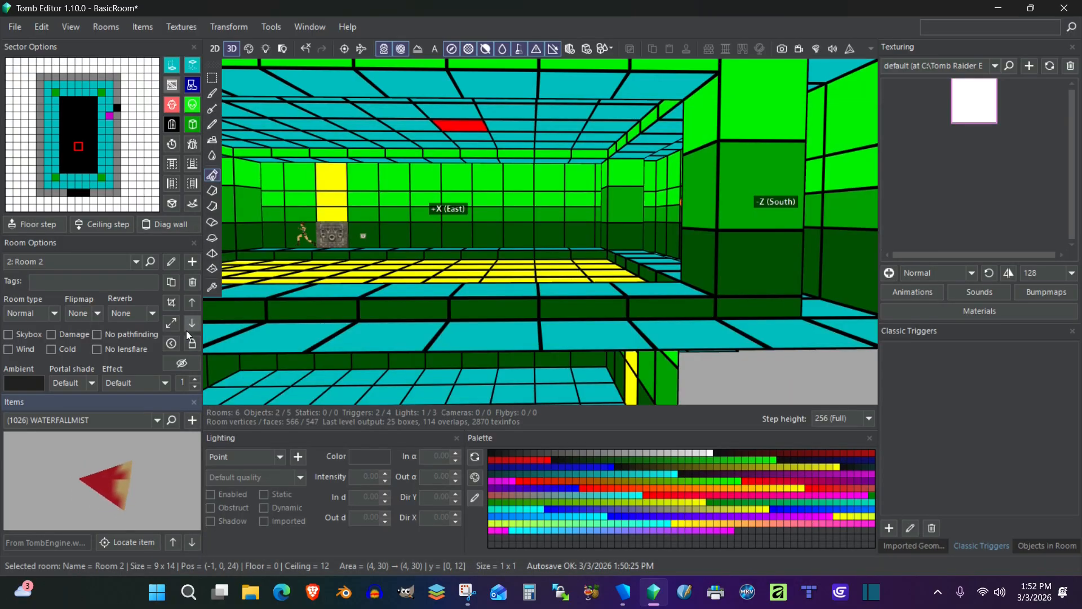
# Find the BAT item, place it on the selected sector in Room 2, and raise it to 11 clicks near the ceiling.
pyautogui.click(172, 420)
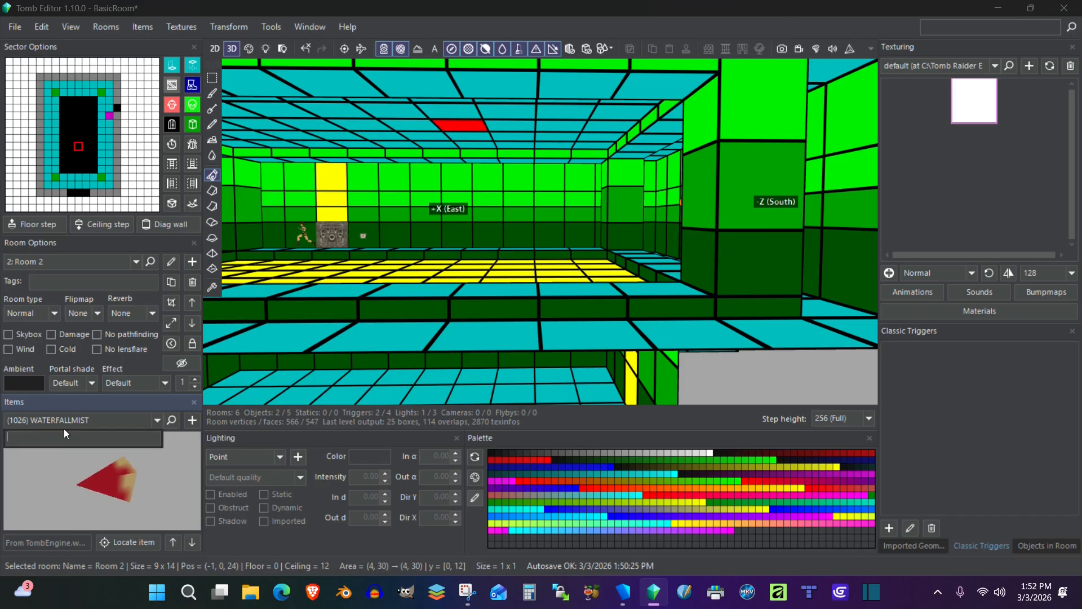
pyautogui.write('bat')
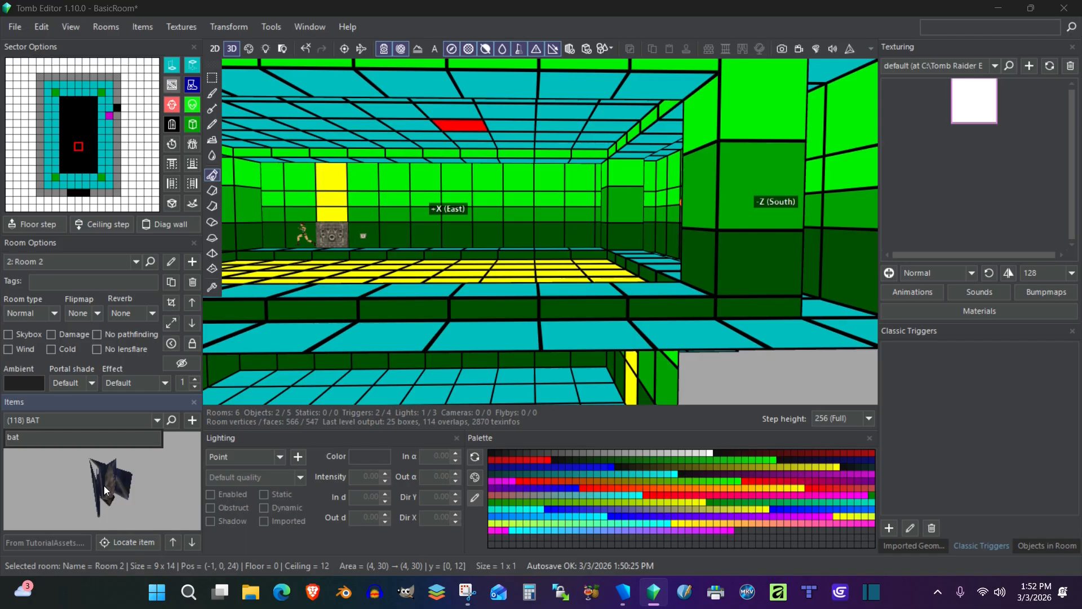
pyautogui.click(195, 419)
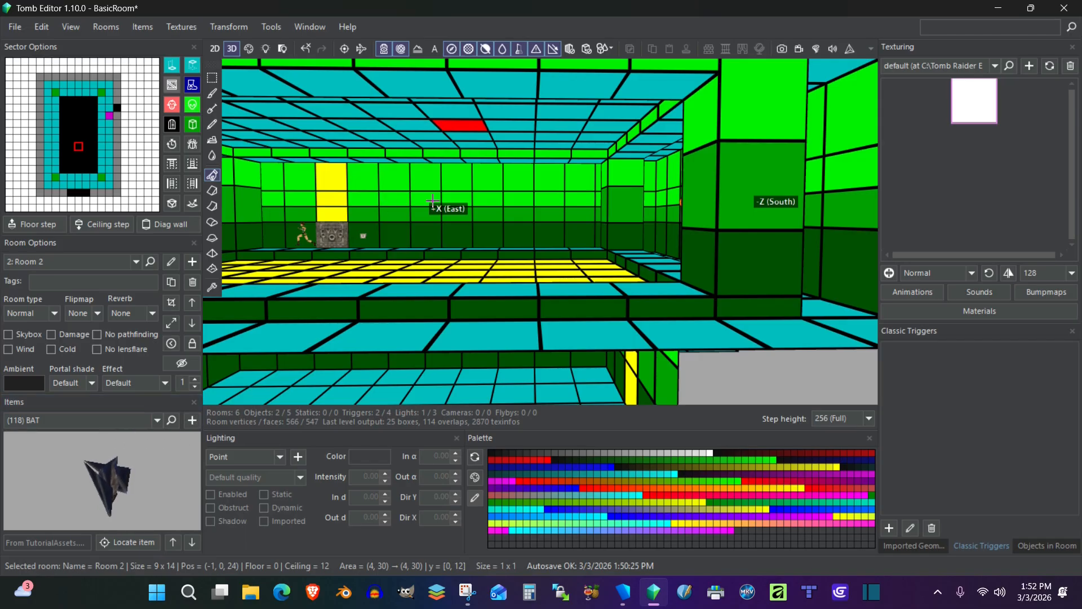
pyautogui.click(460, 131)
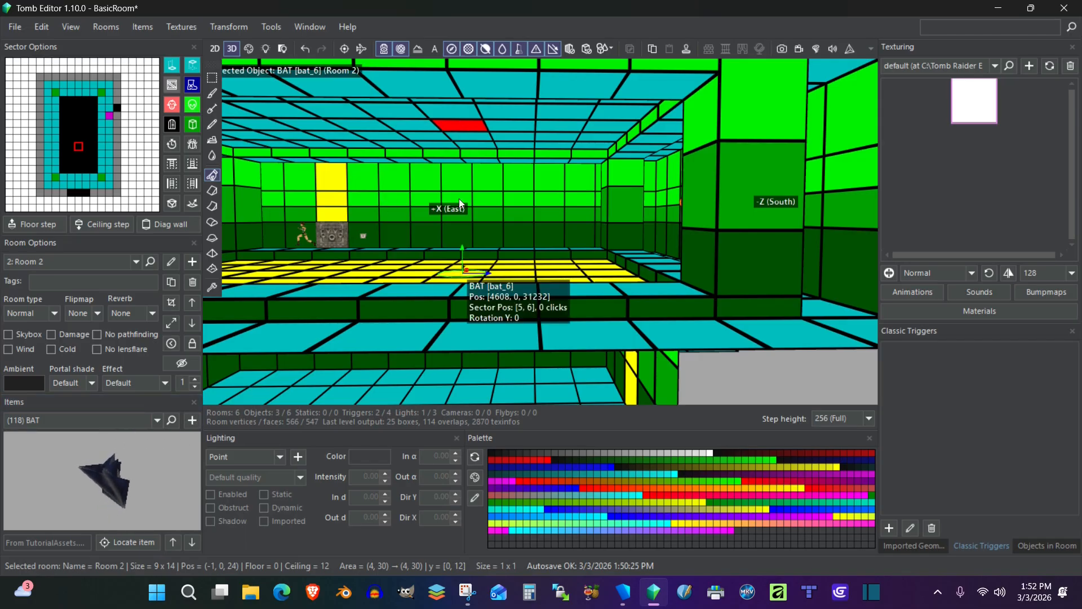
pyautogui.moveTo(461, 247); pyautogui.dragTo(452, 111)
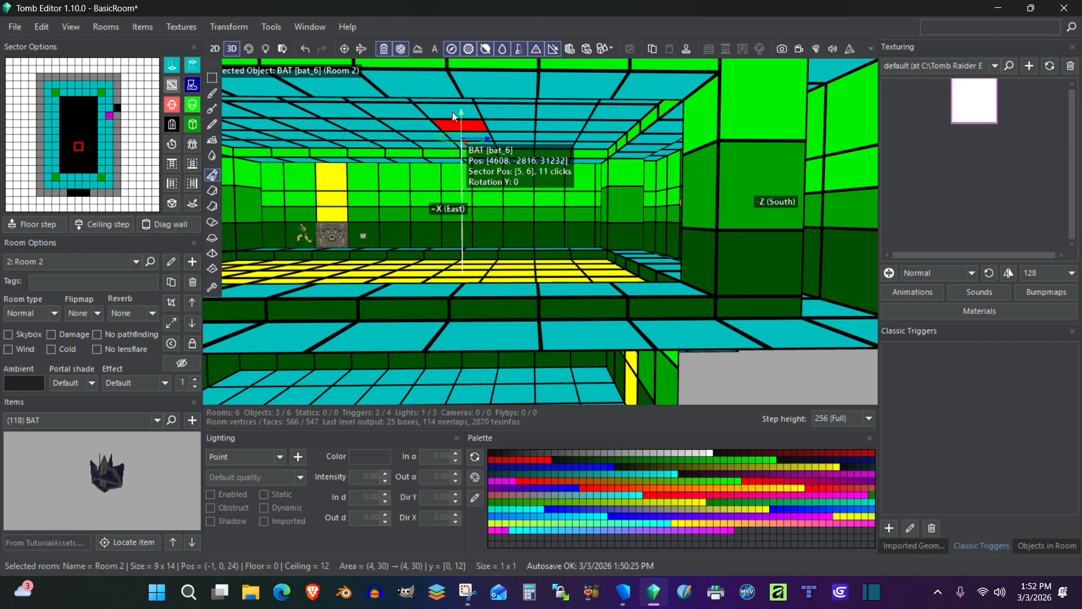
# Switch to Room 5 (dug back) beside the pool and select the floor sector at its southern end.
pyautogui.scroll(-3, 587, 120)
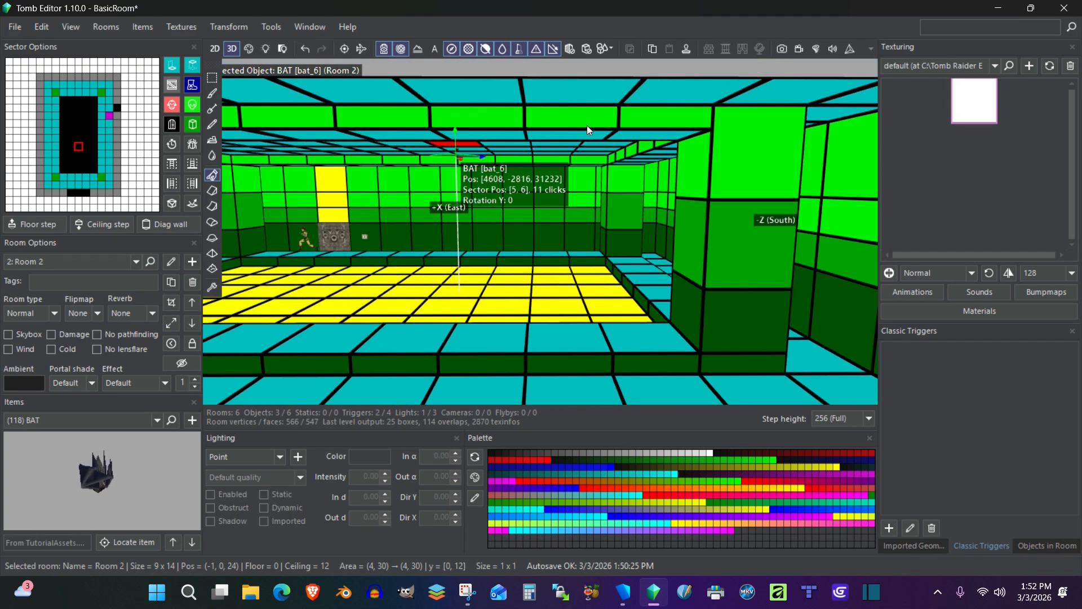
pyautogui.scroll(3, 583, 120)
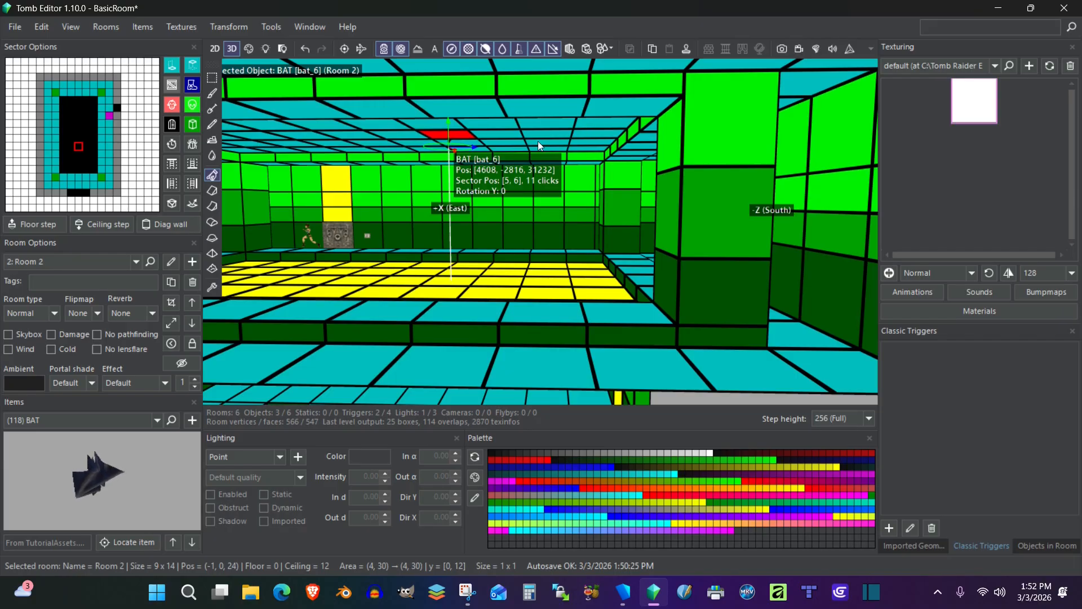
pyautogui.scroll(2, 620, 282)
pyautogui.scroll(3, 653, 271)
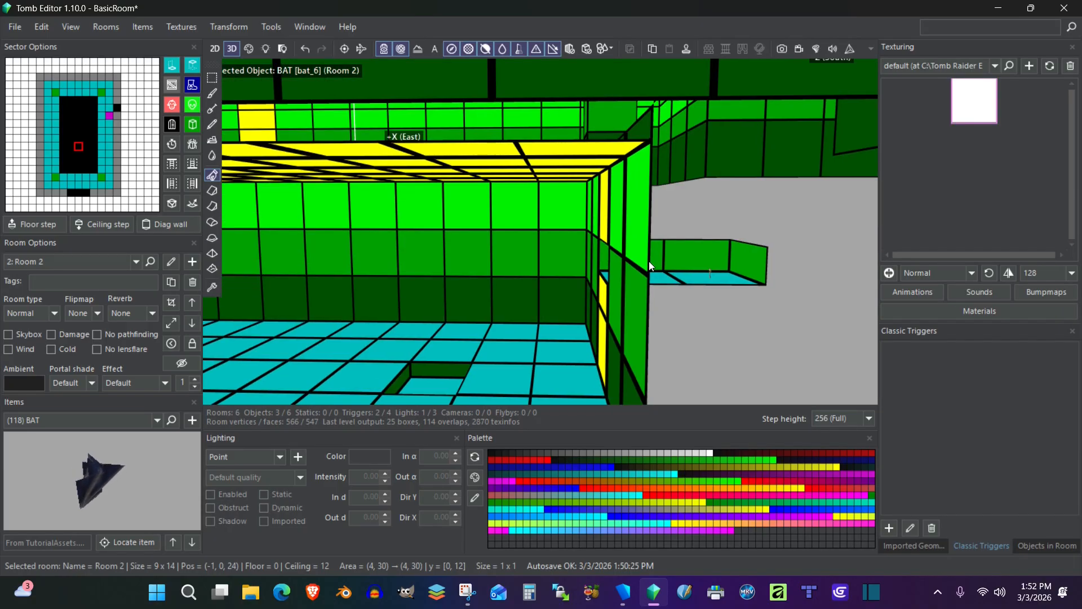
pyautogui.scroll(2, 636, 265)
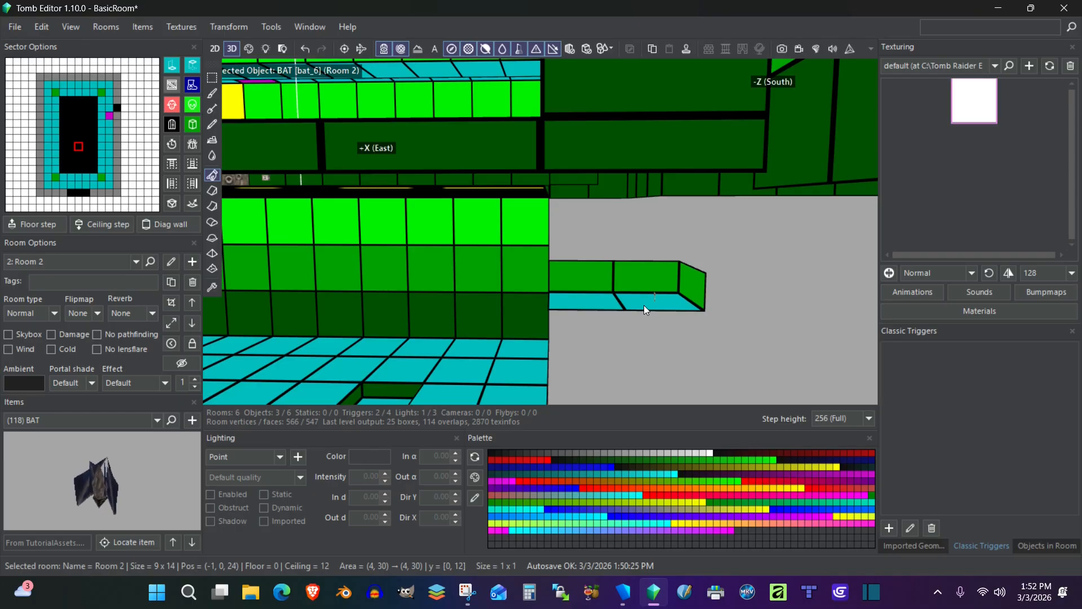
pyautogui.click(641, 333)
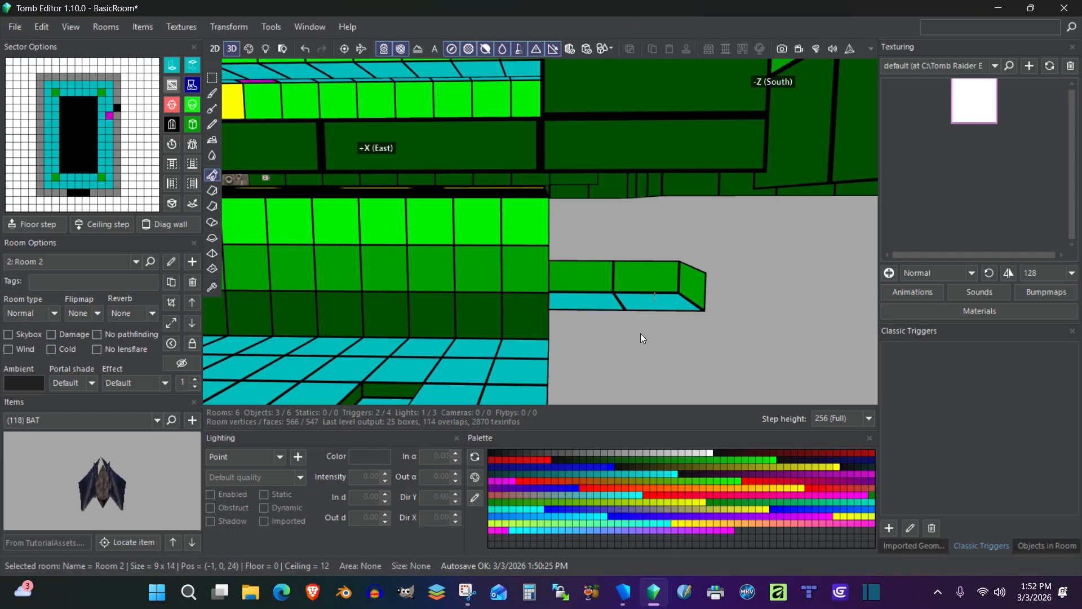
pyautogui.click(644, 299)
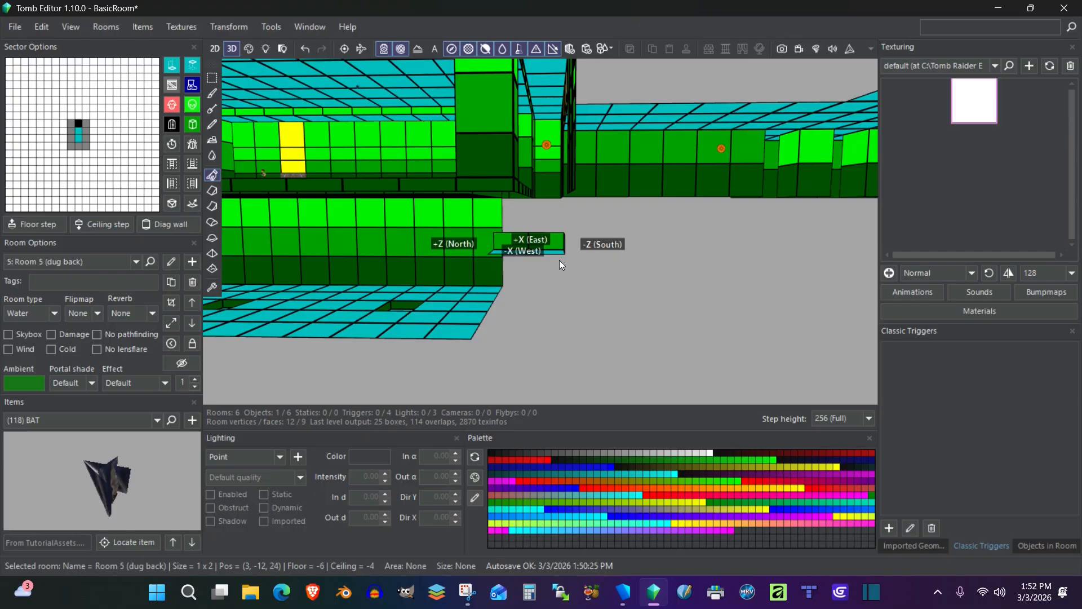
pyautogui.click(570, 296)
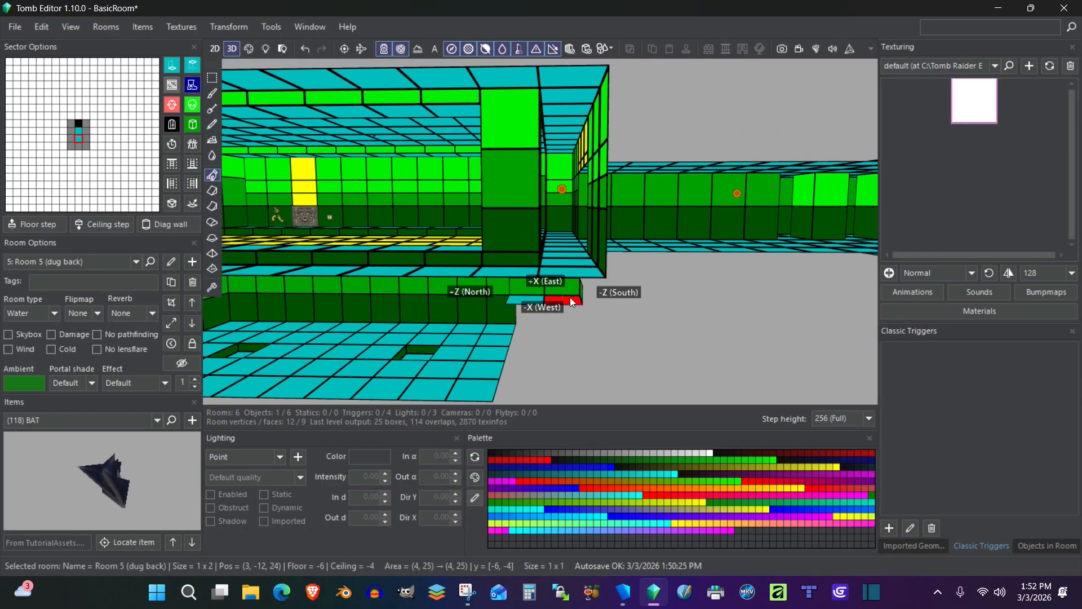
# Select the bat in Room 2 and add a Trigger of type Object for it on the selected Room 5 sector, with timer 0.
pyautogui.scroll(2, 342, 139)
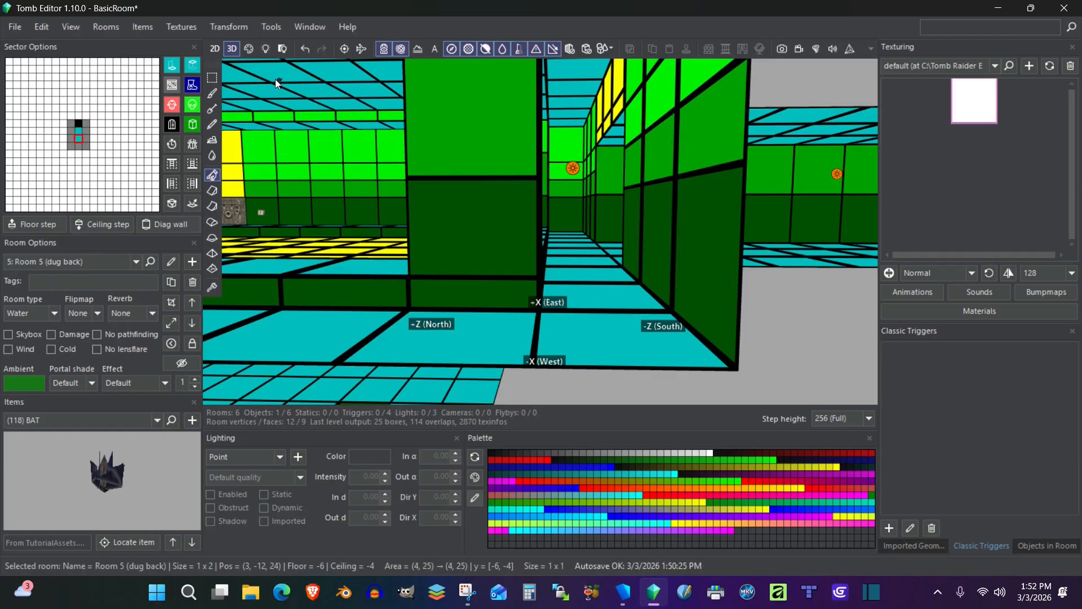
pyautogui.scroll(1, 286, 90)
pyautogui.moveTo(286, 94); pyautogui.dragTo(304, 123, button='right')
pyautogui.scroll(3, 320, 179)
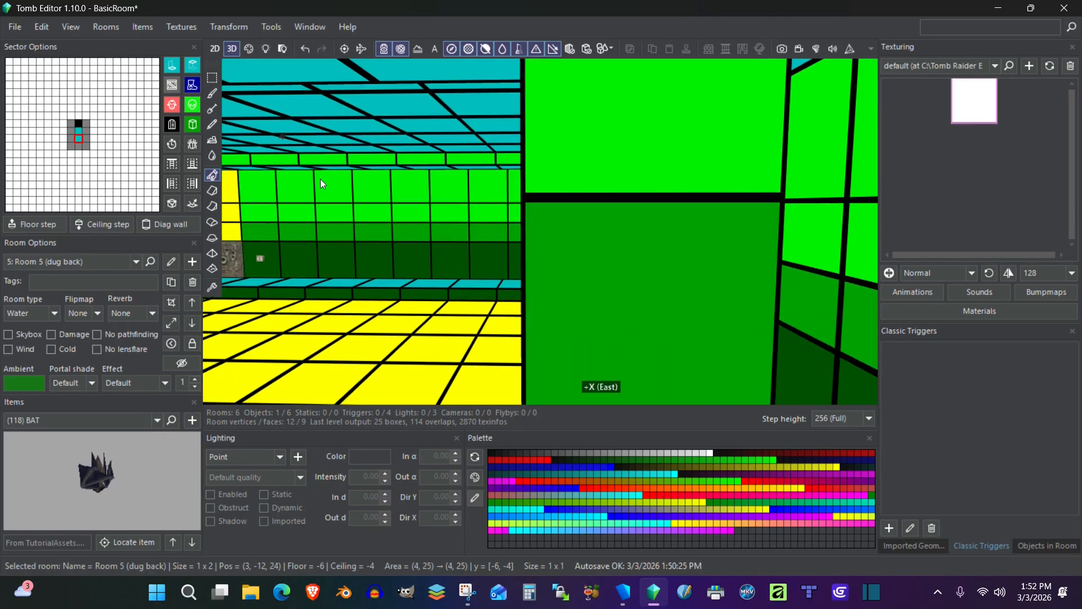
pyautogui.moveTo(296, 151); pyautogui.dragTo(403, 164, button='right')
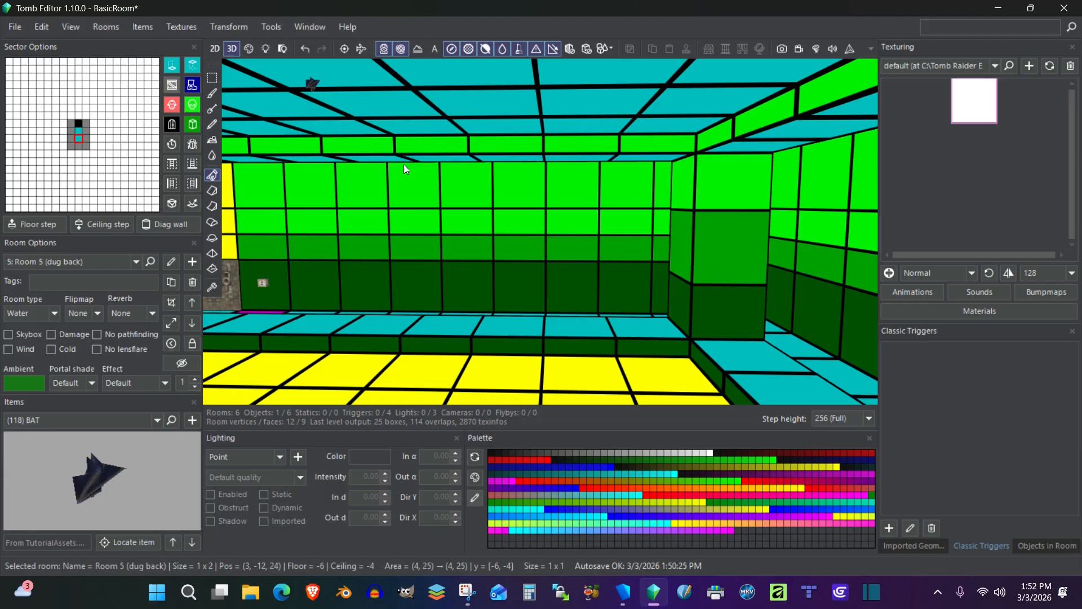
pyautogui.click(312, 85)
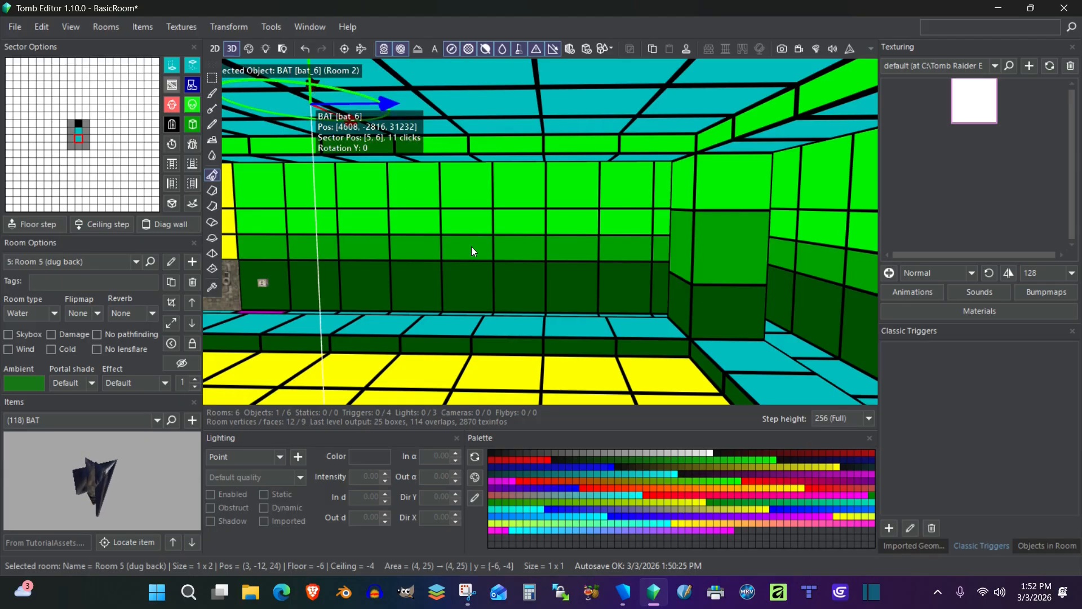
pyautogui.click(889, 528)
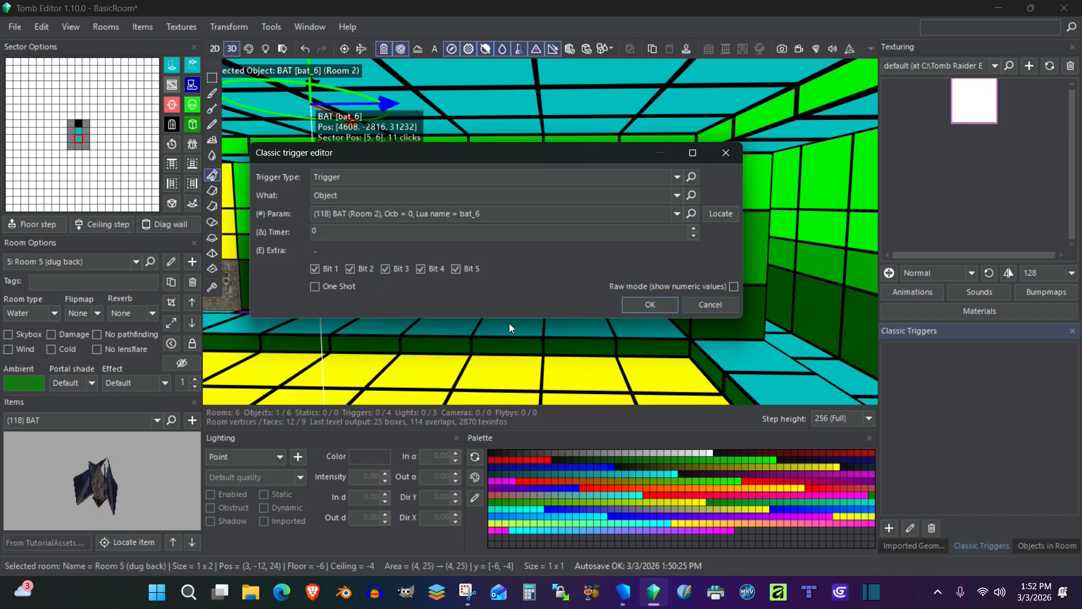
pyautogui.click(640, 306)
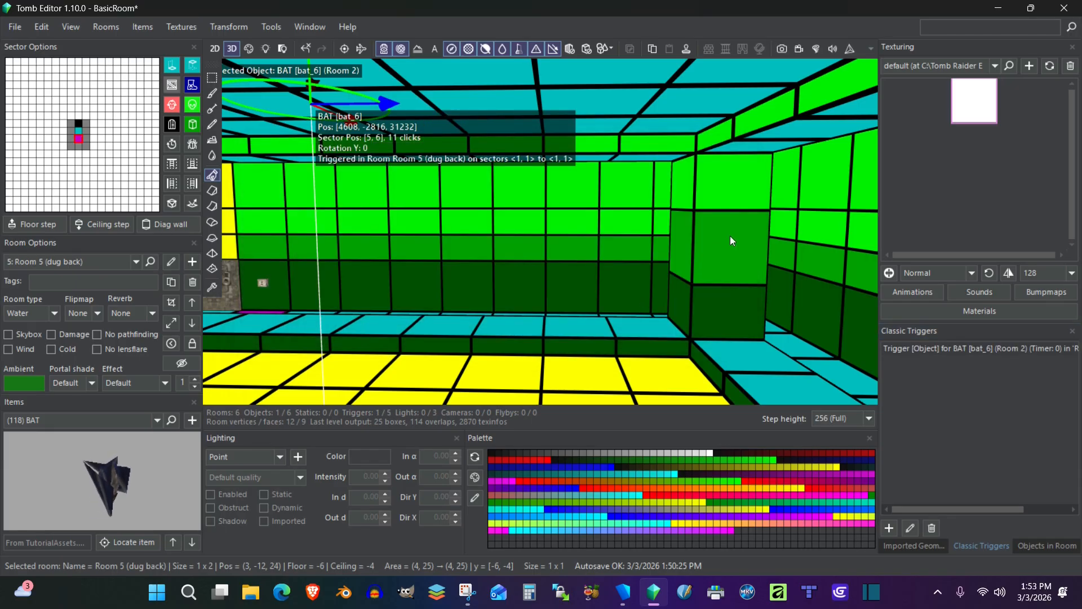
# Build and play the level, turning Lara to inspect the ceiling above the pool for the bat.
pyautogui.press('F5')
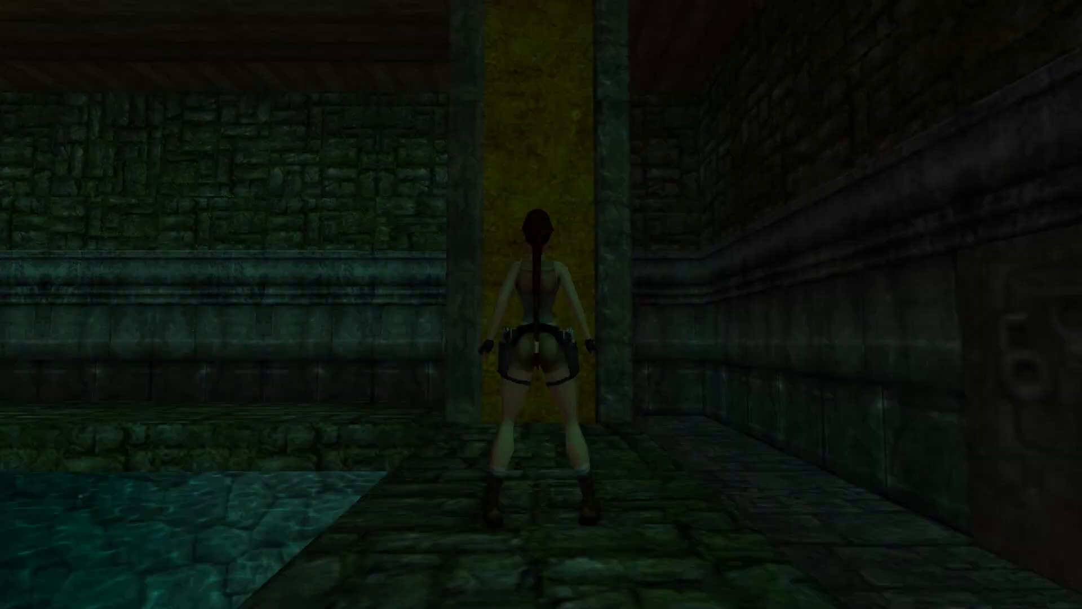
pyautogui.press('Left')
pyautogui.press('Left')
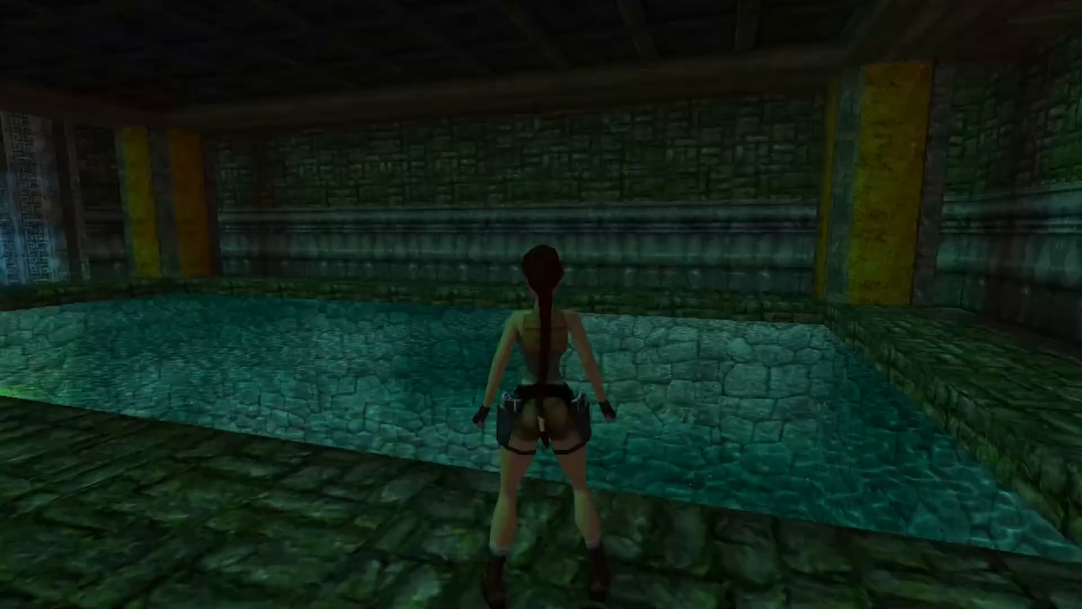
pyautogui.press('Left')
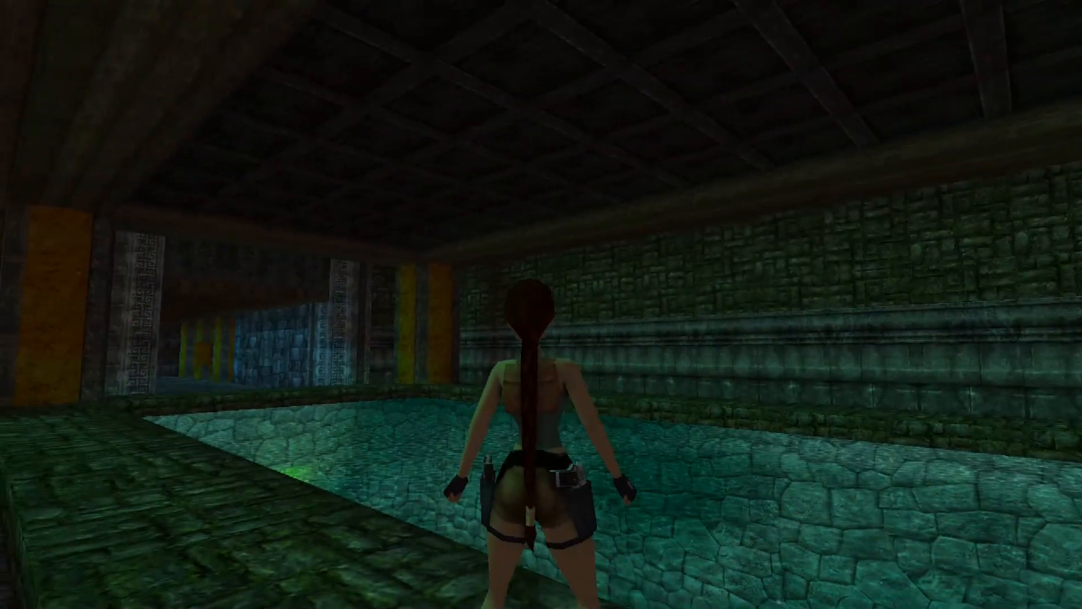
pyautogui.press('Left')
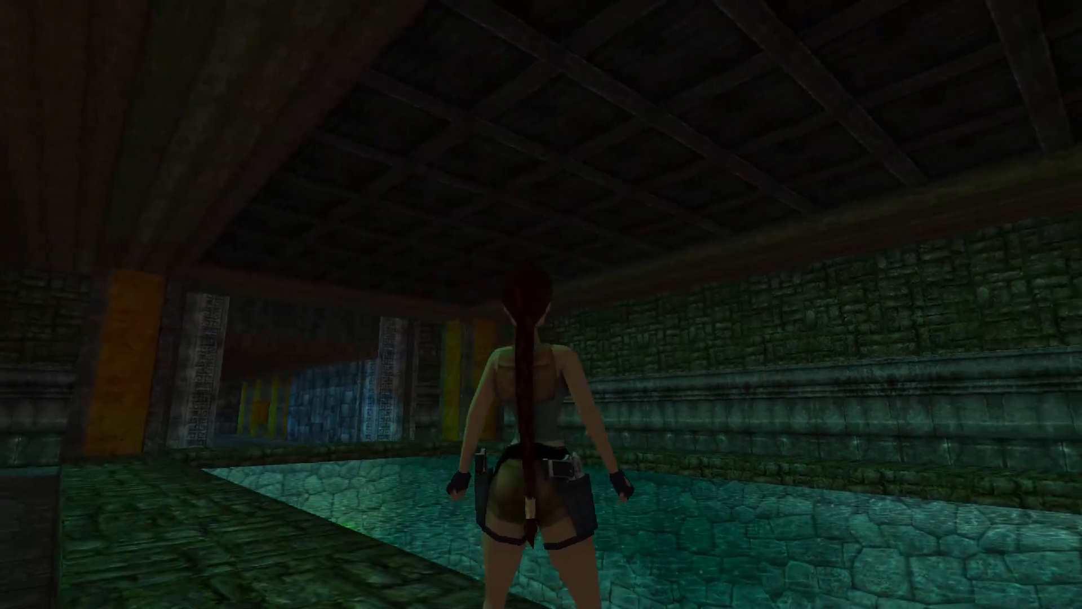
pyautogui.press('Left')
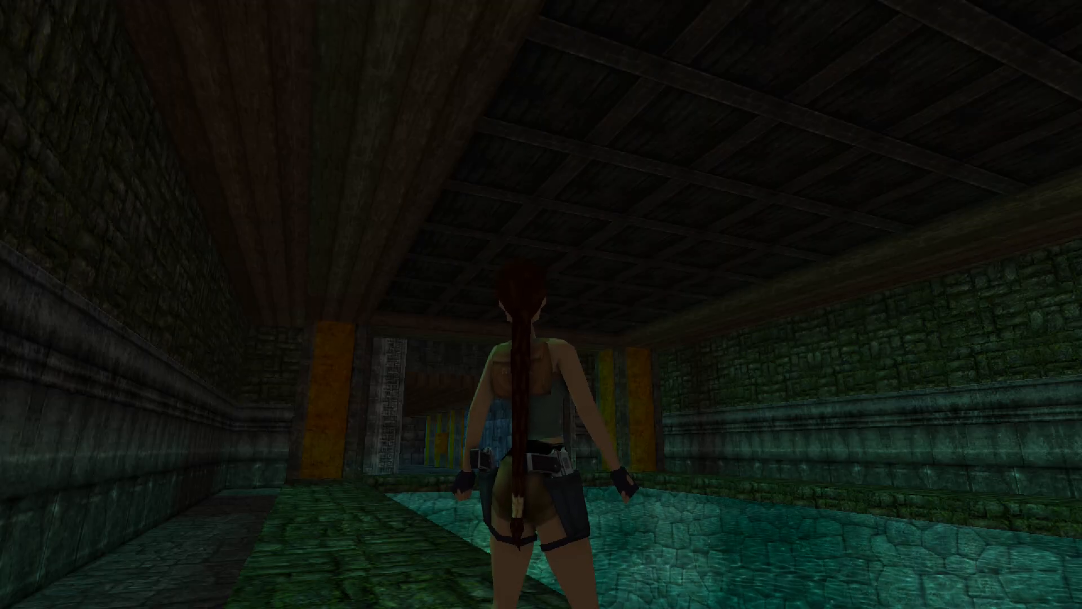
# Playtest the bat encounter beside the pool with Lara's pistols drawn and exit the game.
pyautogui.press('Up')
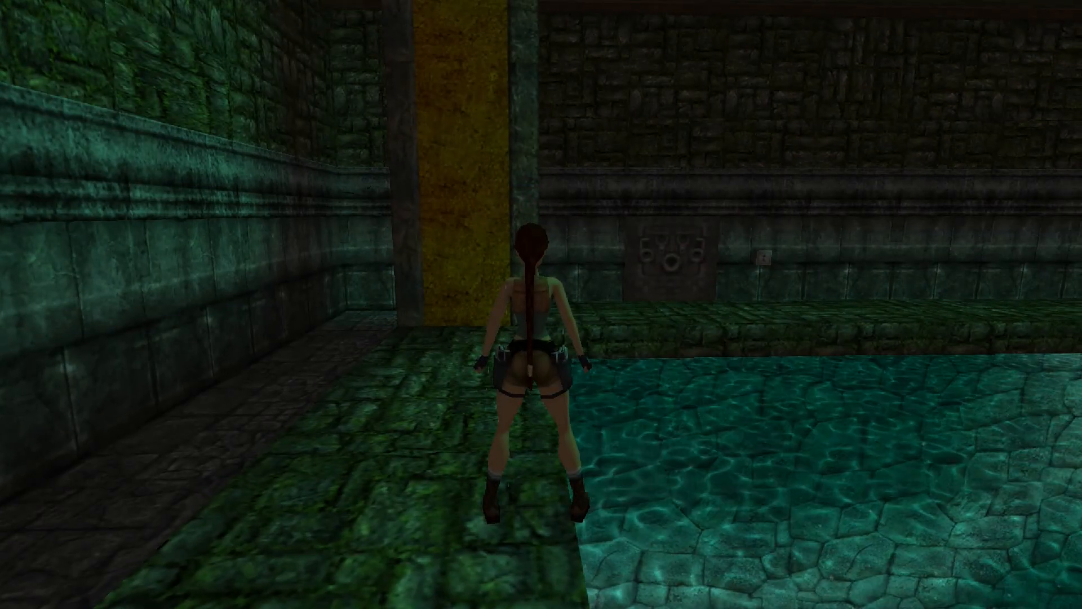
pyautogui.press('space')
pyautogui.press('ctrl')
pyautogui.press('Right')
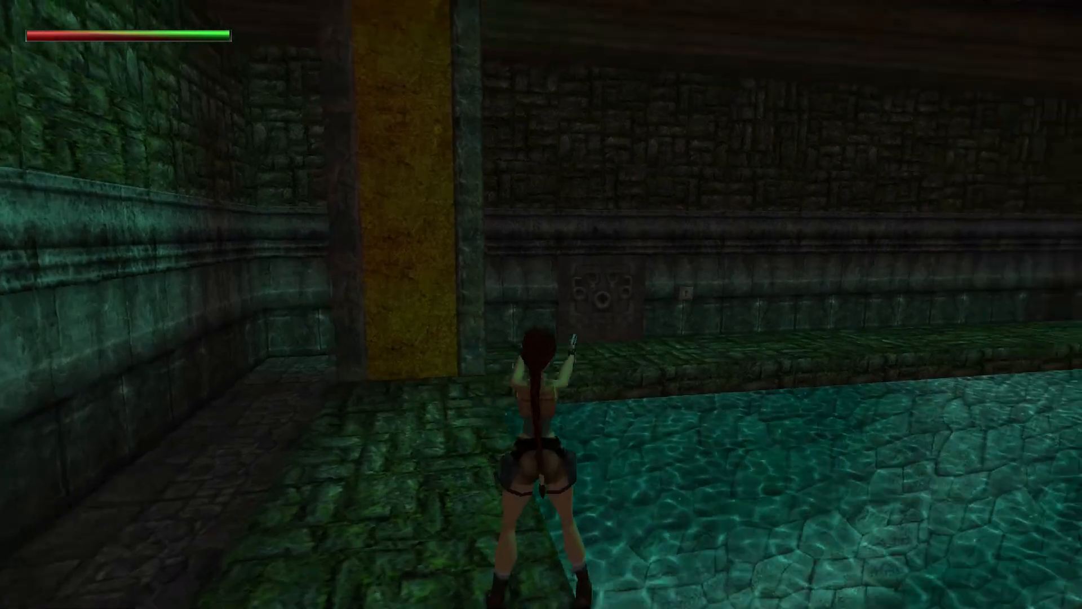
pyautogui.press('Right')
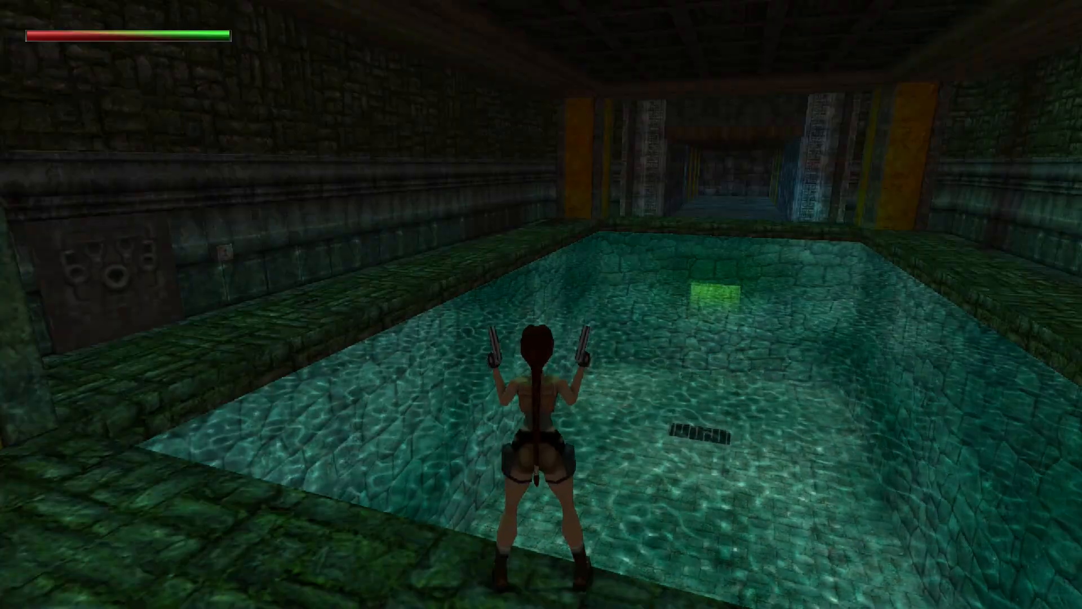
pyautogui.press('Escape')
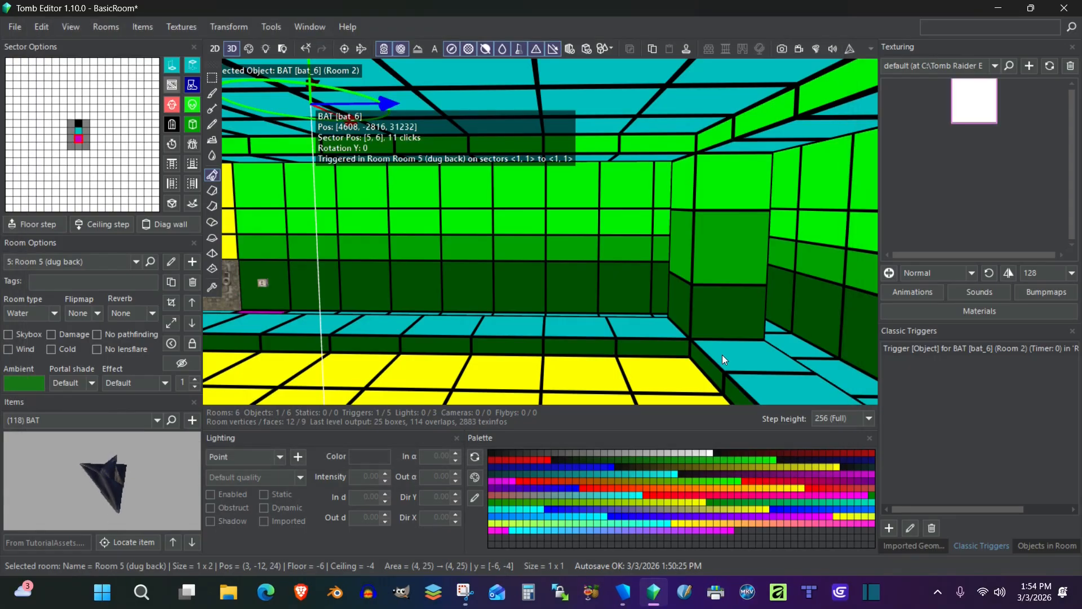
# Autodetect the sound infos to include in the level from the Level Settings and apply the change.
pyautogui.click(272, 28)
pyautogui.click(280, 44)
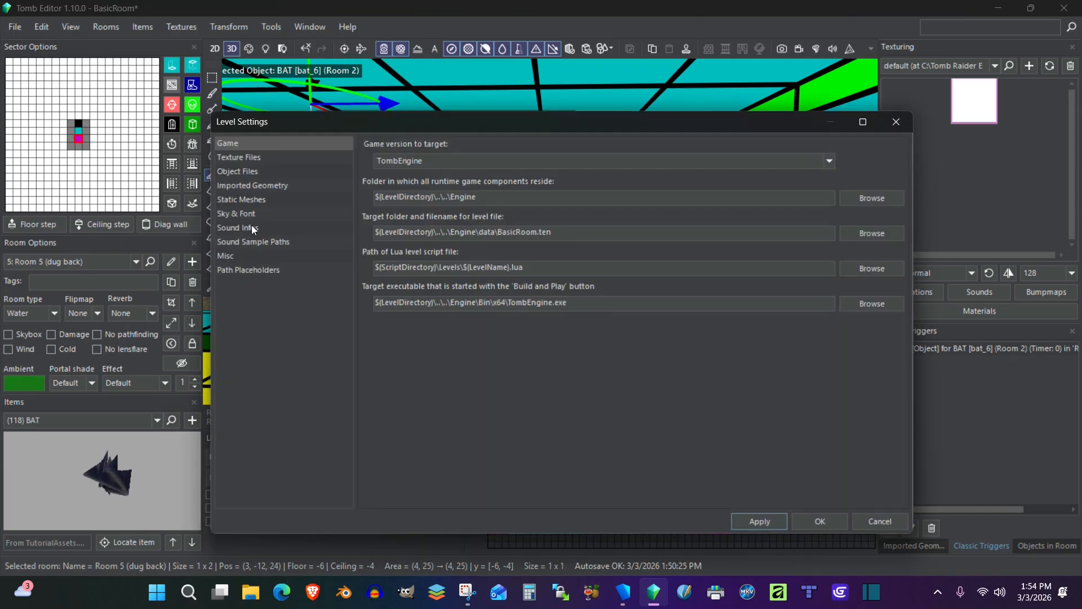
pyautogui.click(251, 227)
pyautogui.click(416, 317)
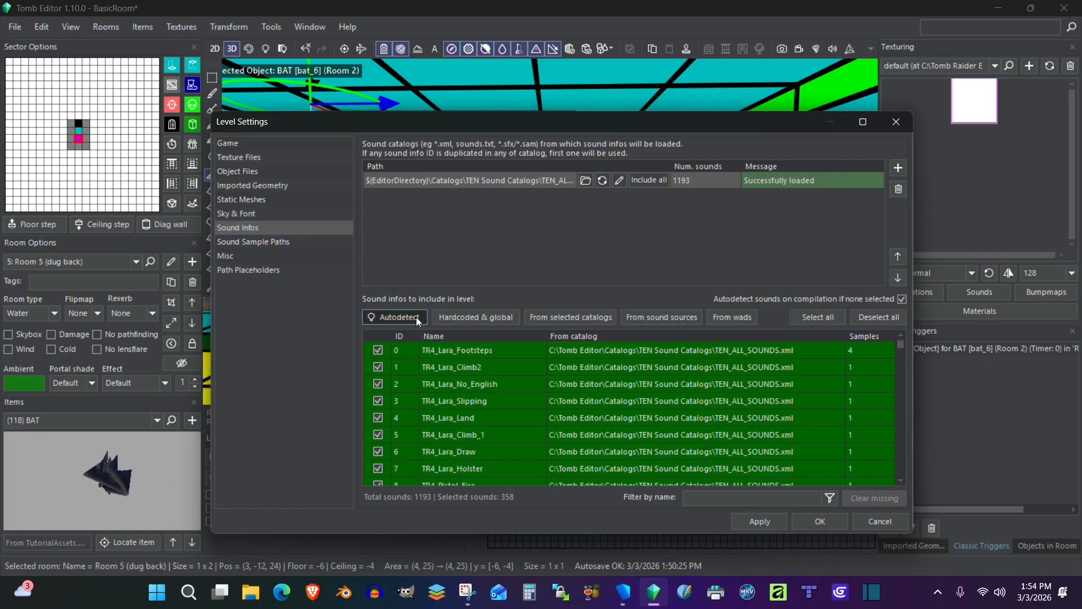
pyautogui.click(511, 330)
pyautogui.click(759, 522)
pyautogui.click(813, 519)
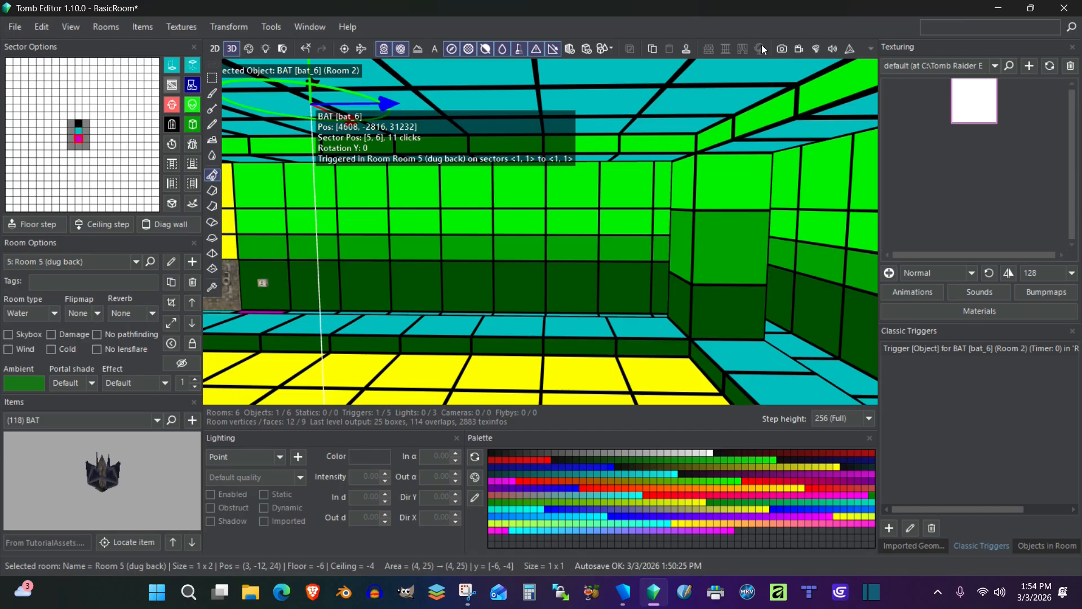
# Build and play the level, then have Lara jump into the pool and dive underwater.
pyautogui.press('F5')
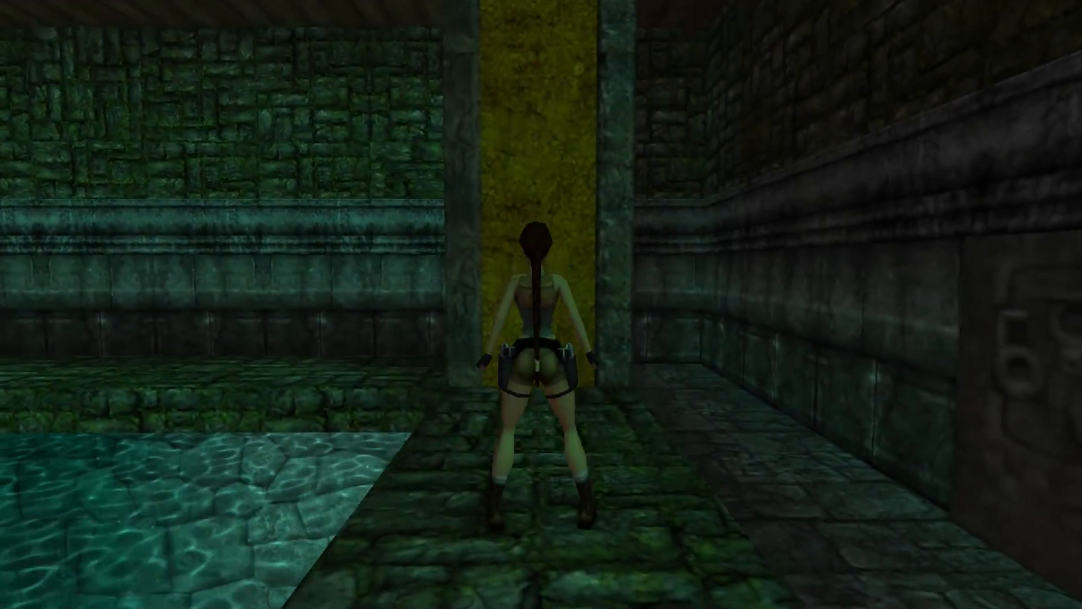
pyautogui.press('Left')
pyautogui.press('Up')
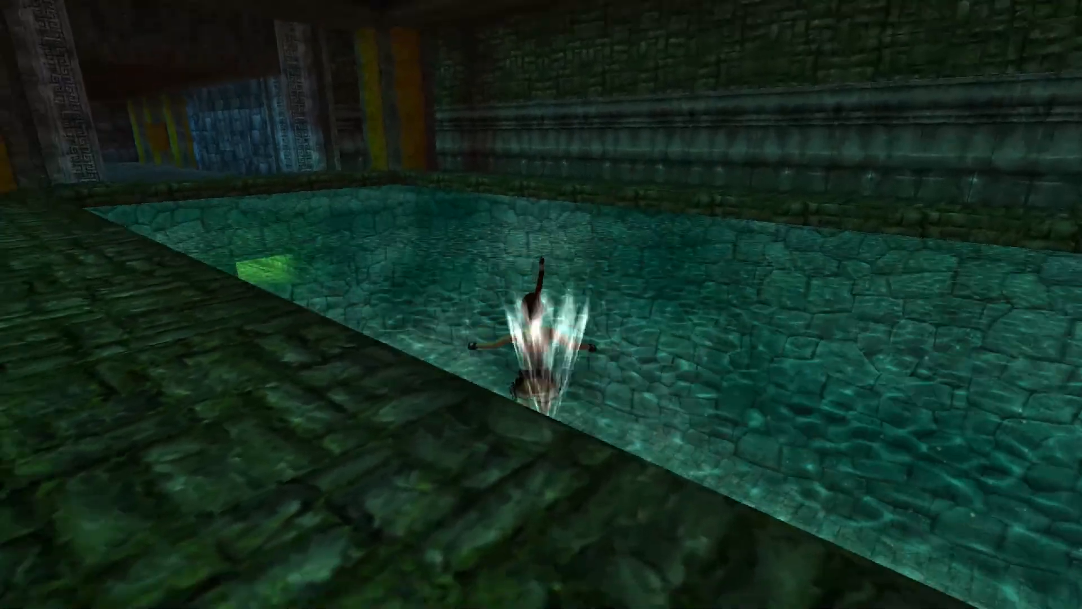
pyautogui.press('Down')
pyautogui.press('Left')
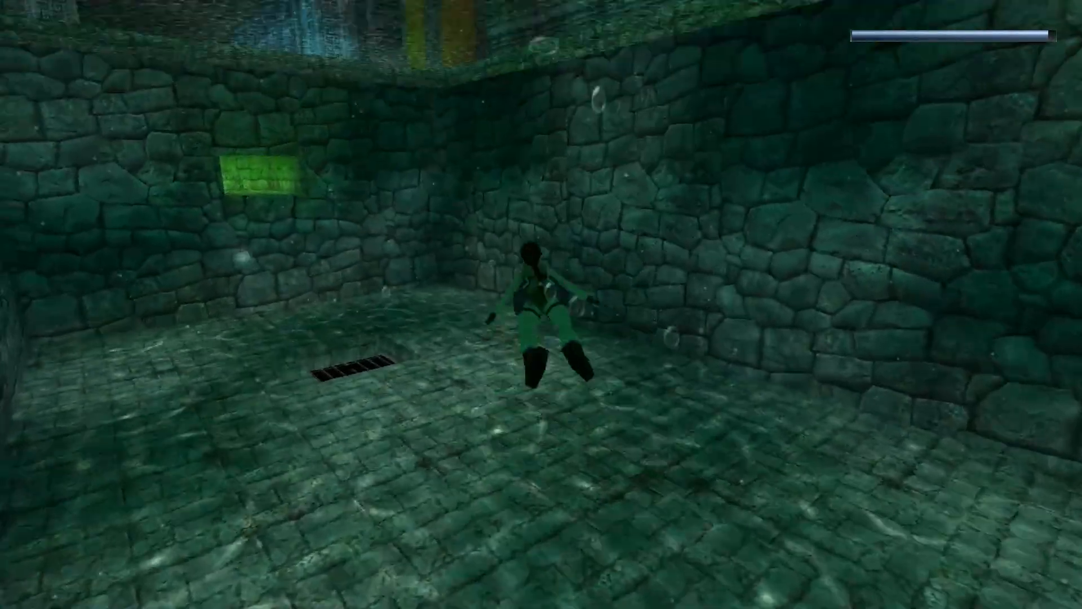
# Swim Lara into the green underwater alcove, collect the key there and turn around to swim back out.
pyautogui.press('alt')
pyautogui.press('alt')
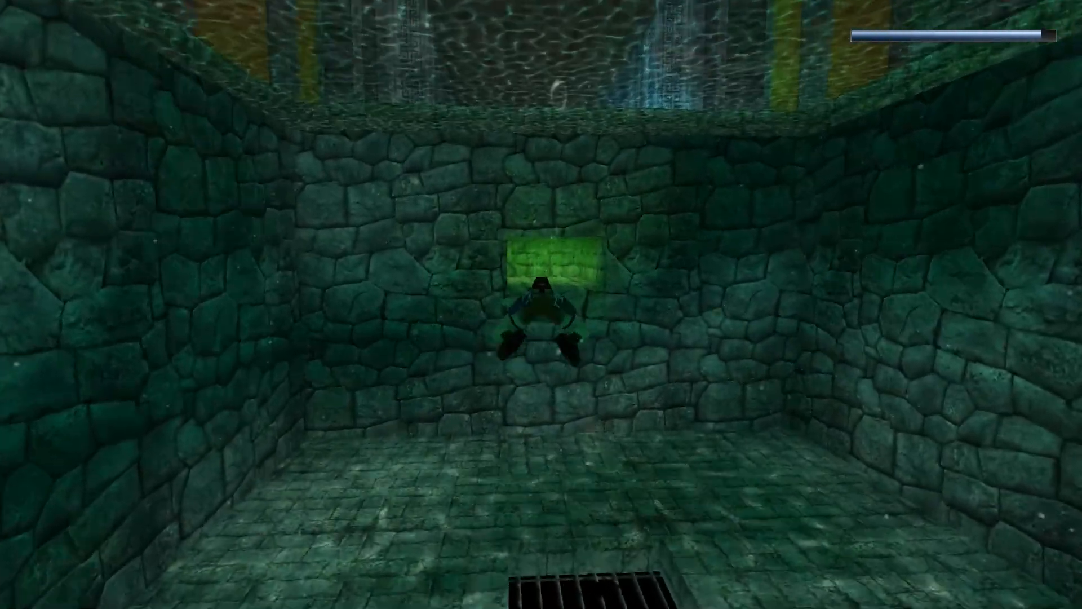
pyautogui.press('alt')
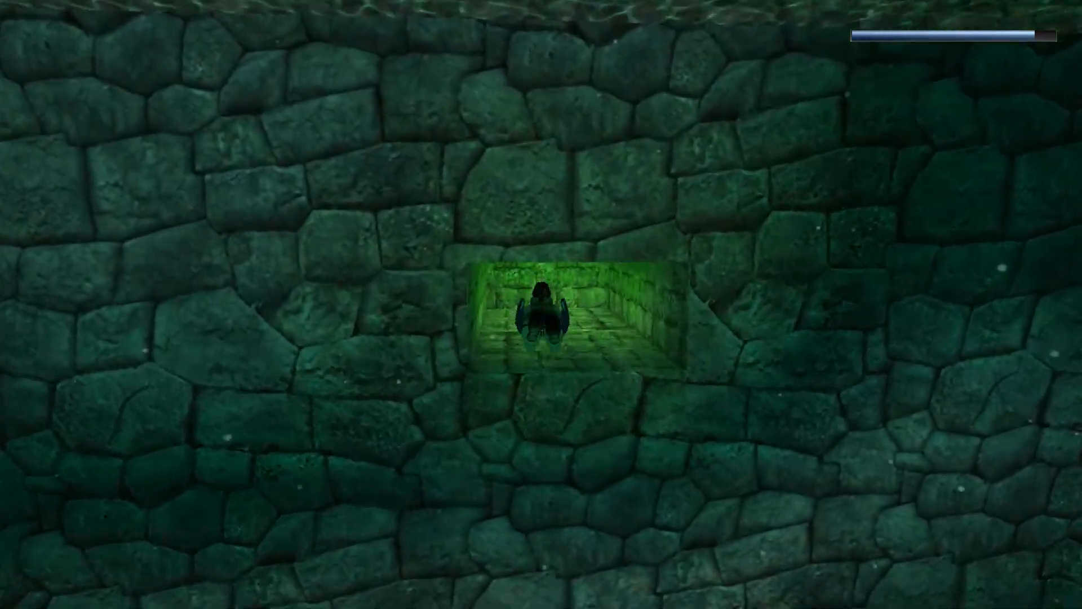
pyautogui.press('alt')
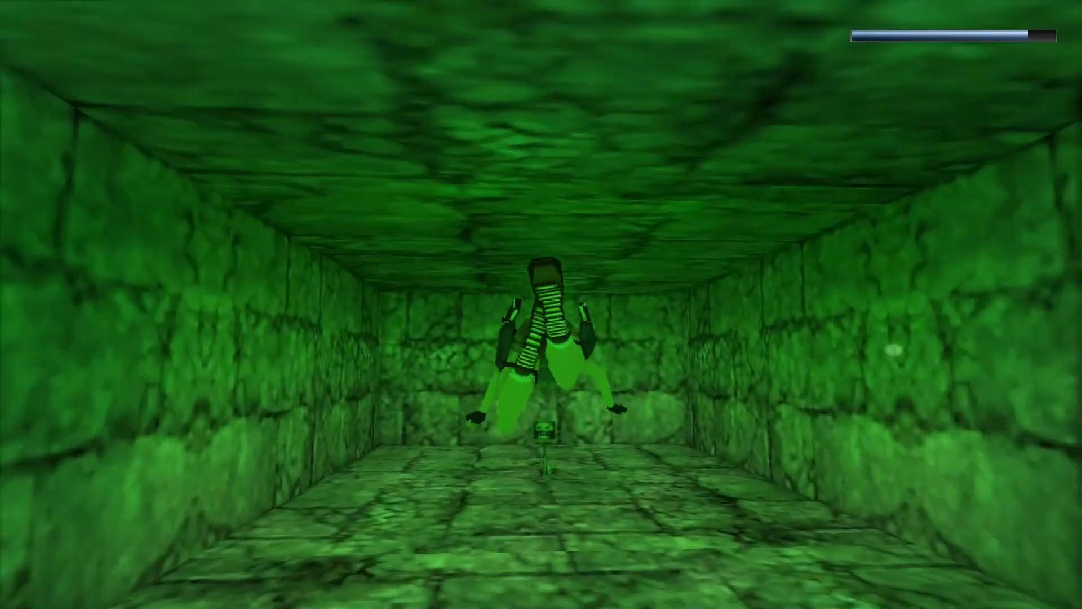
pyautogui.press('End')
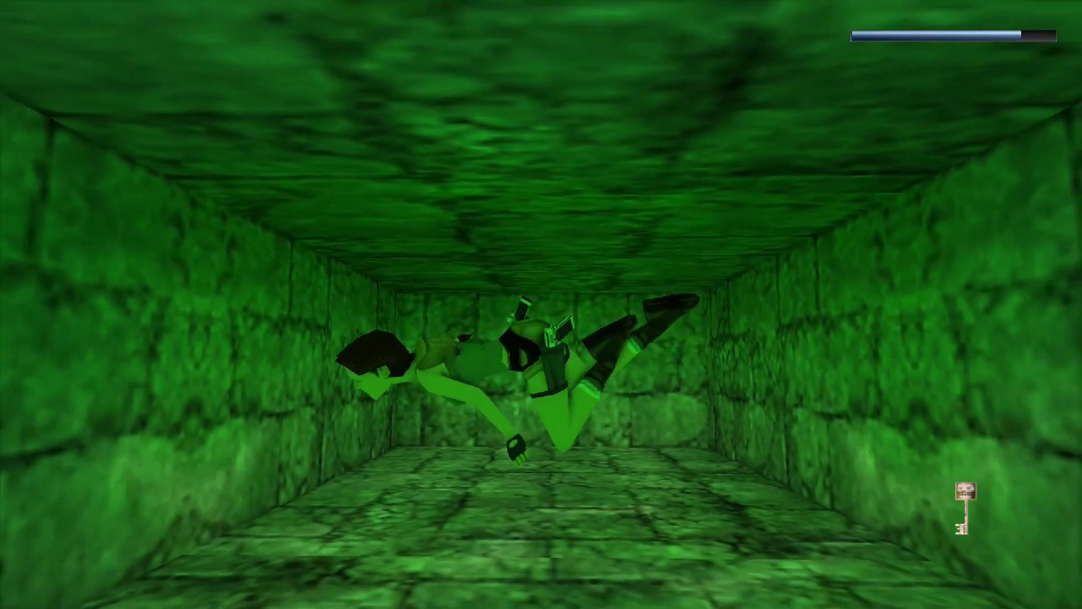
pyautogui.press('alt')
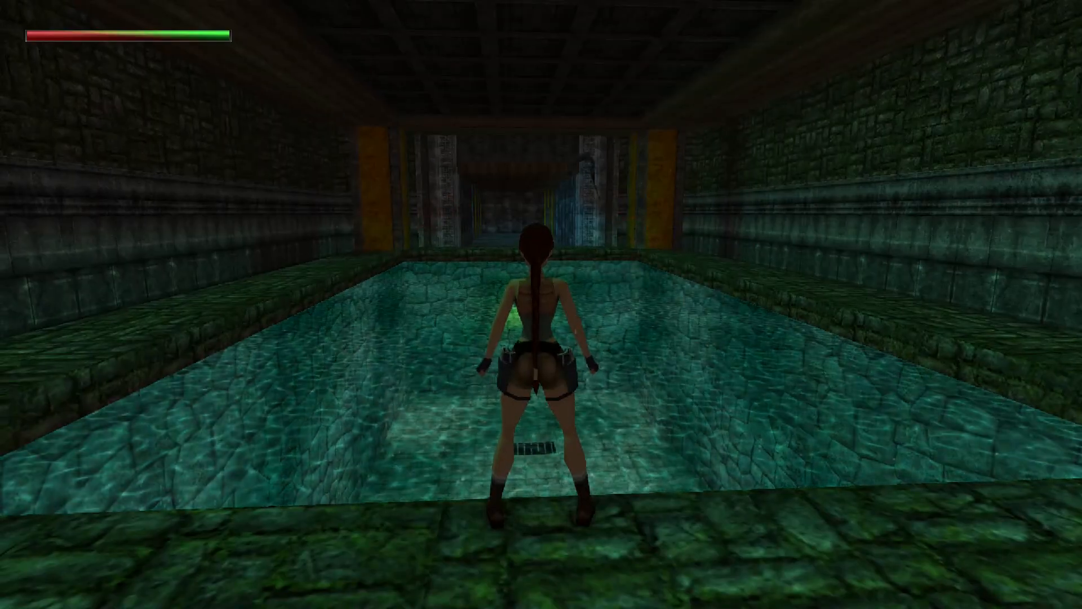
# Draw Lara's pistols at the pool edge, shoot the bat, holster the pistols and turn her toward the water.
pyautogui.press('space')
pyautogui.press('ctrl')
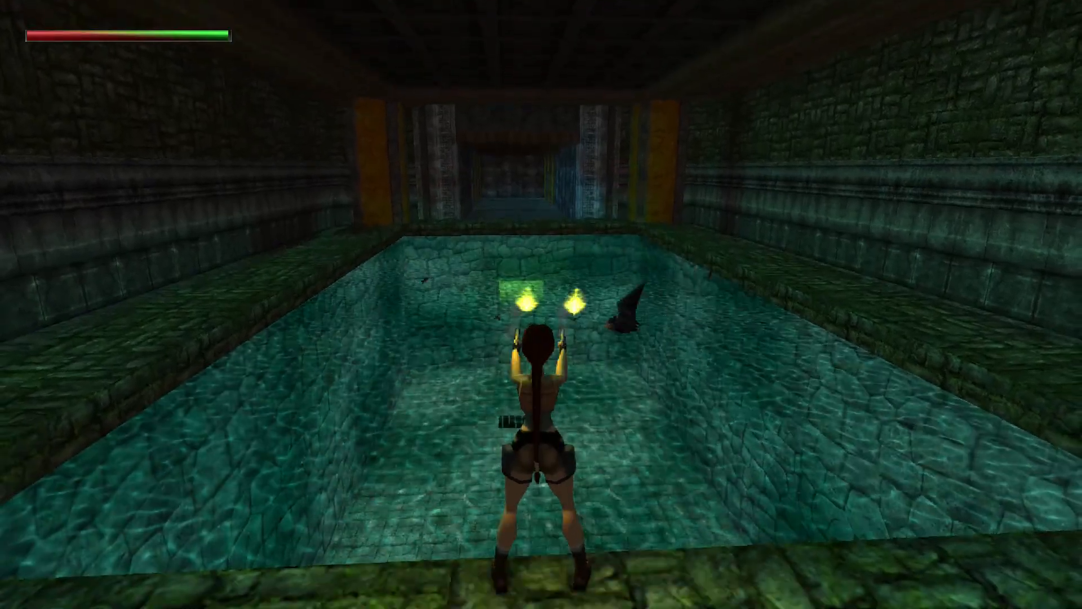
pyautogui.press('ctrl')
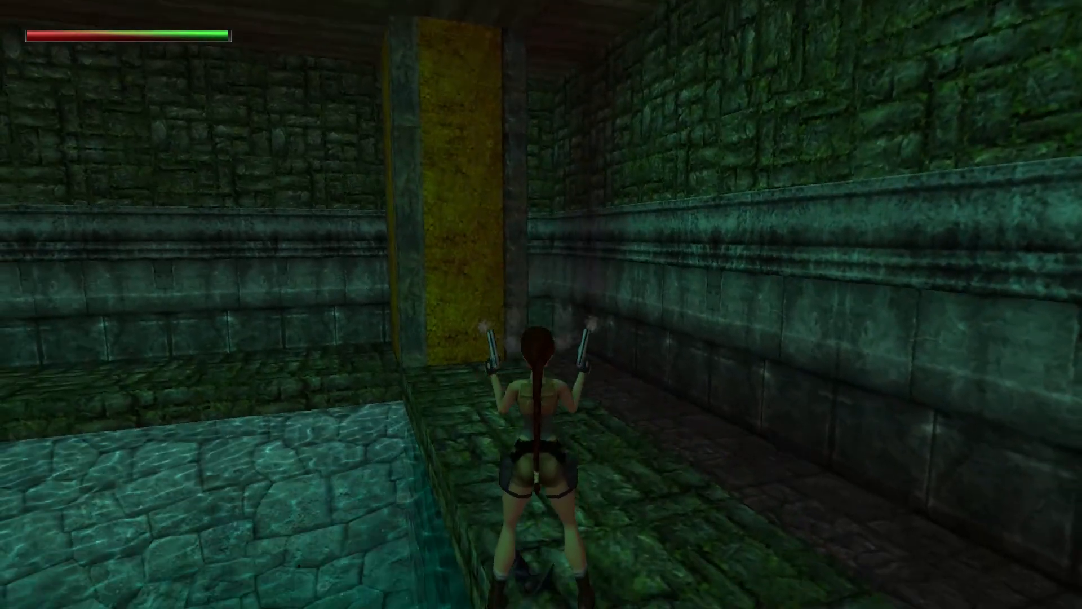
pyautogui.press('space')
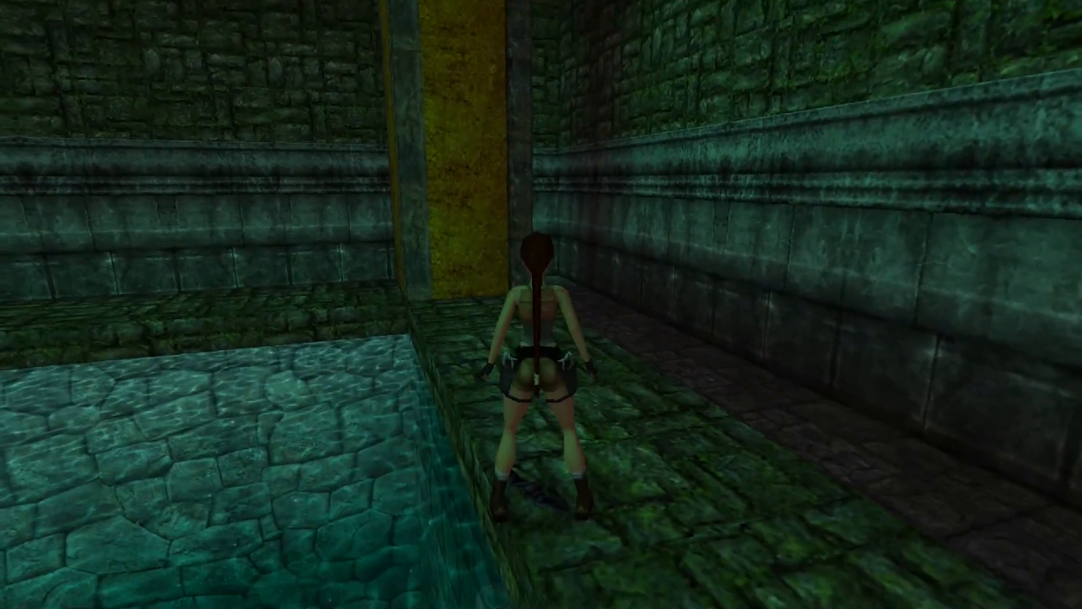
pyautogui.press('Left')
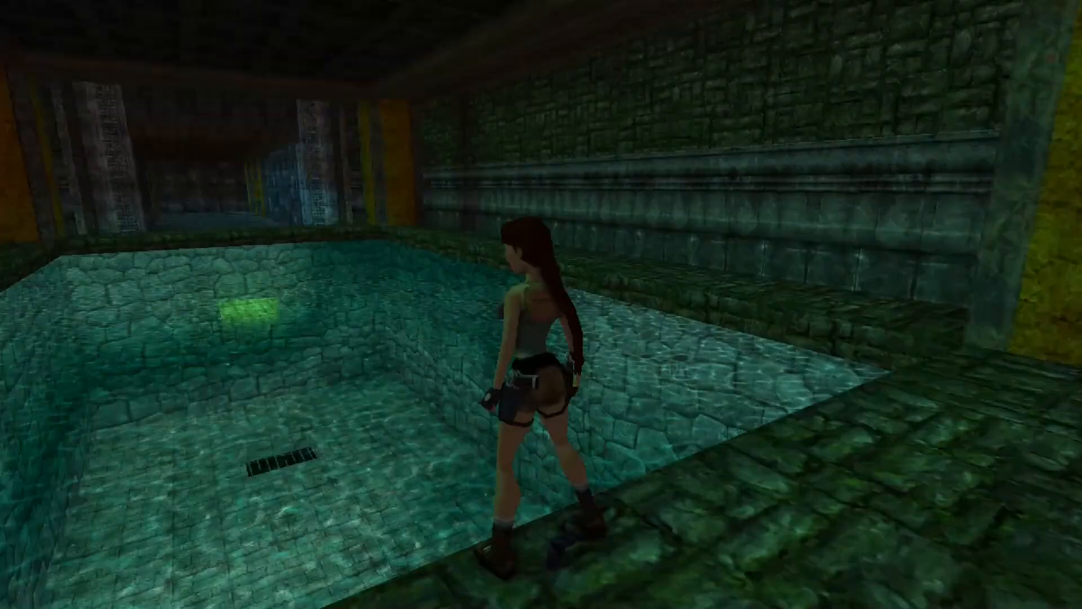